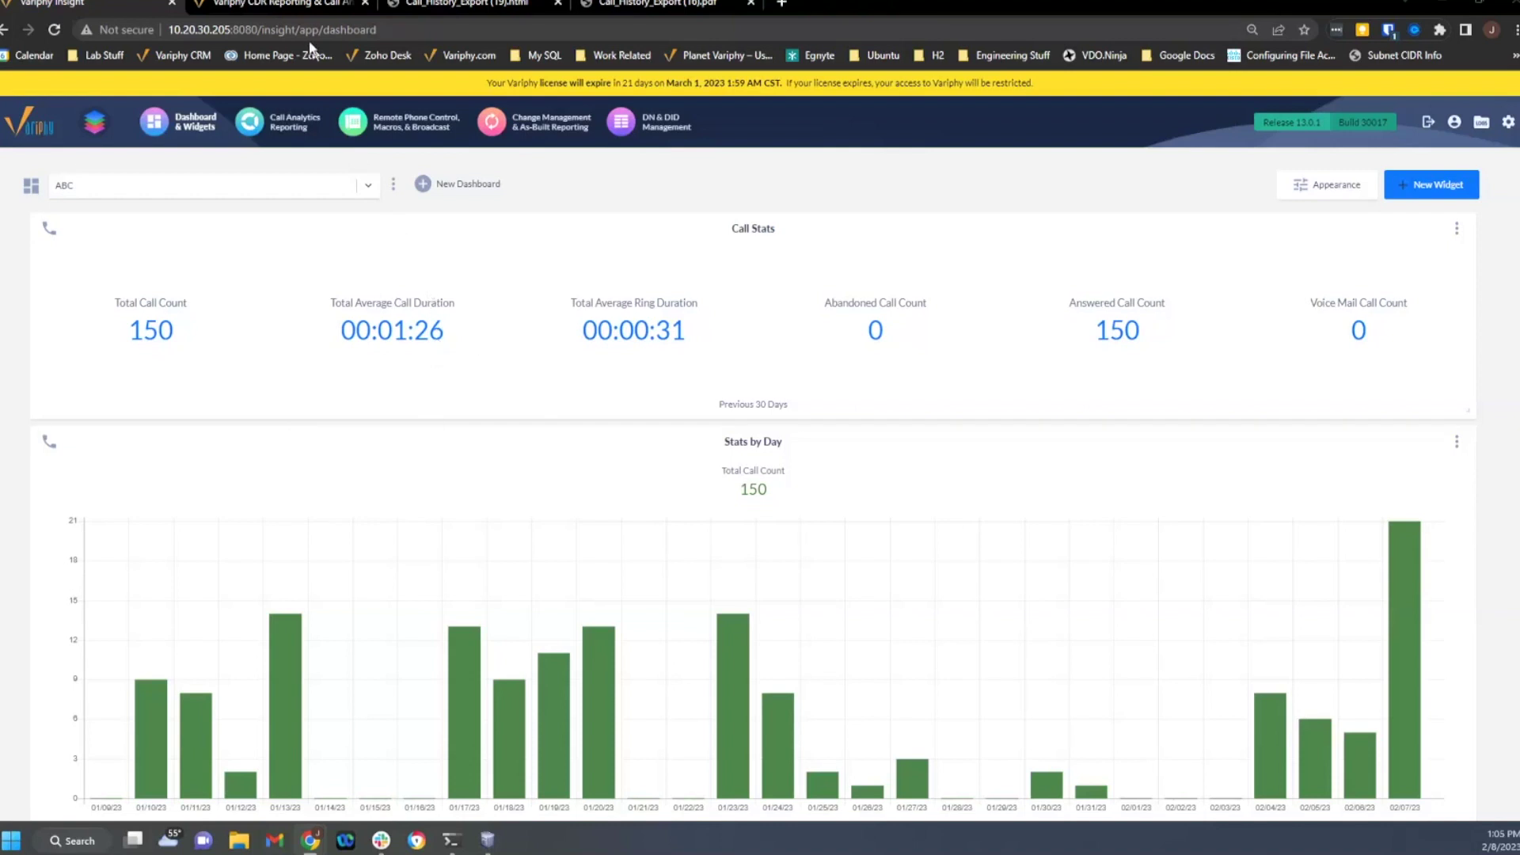
- Search the Variphy knowledge base for "database" and open the article on manually creating an Archive Database using Multi-Database Support
click(304, 8)
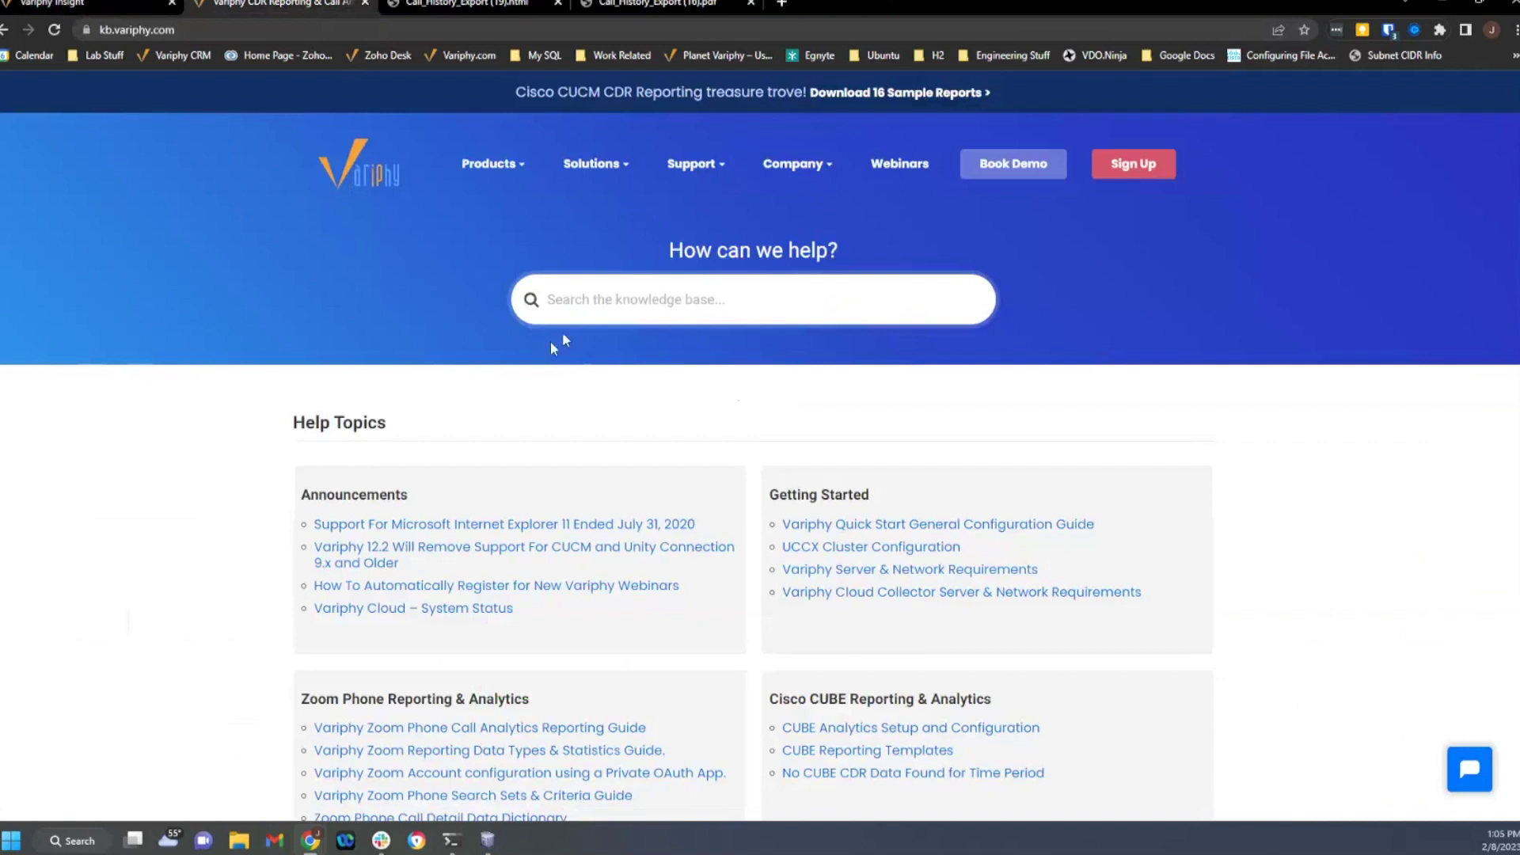
click(620, 294)
text(d)
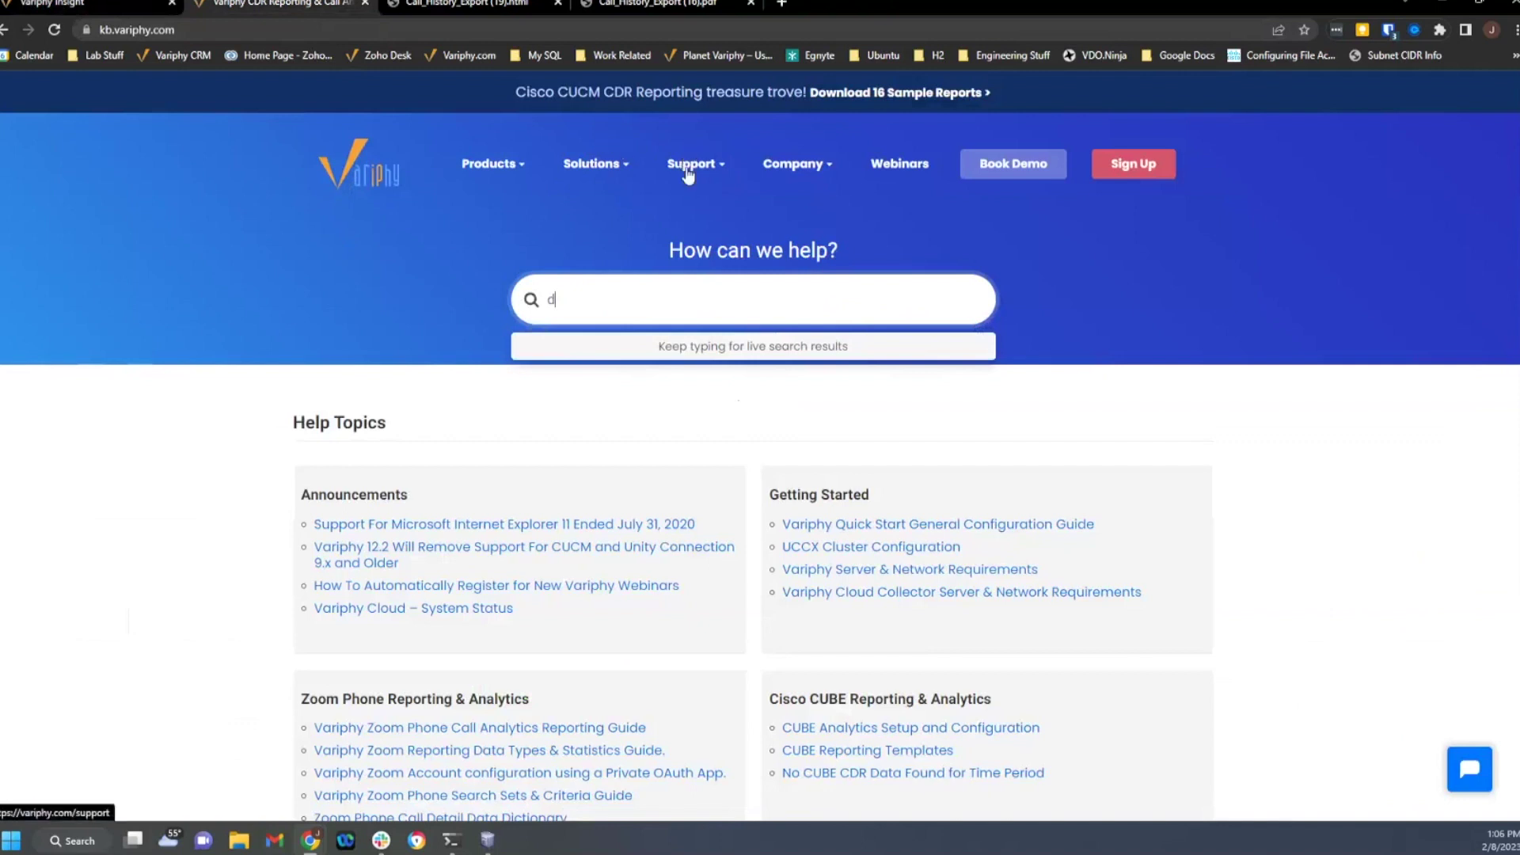
mouse_move(688, 176)
click(691, 228)
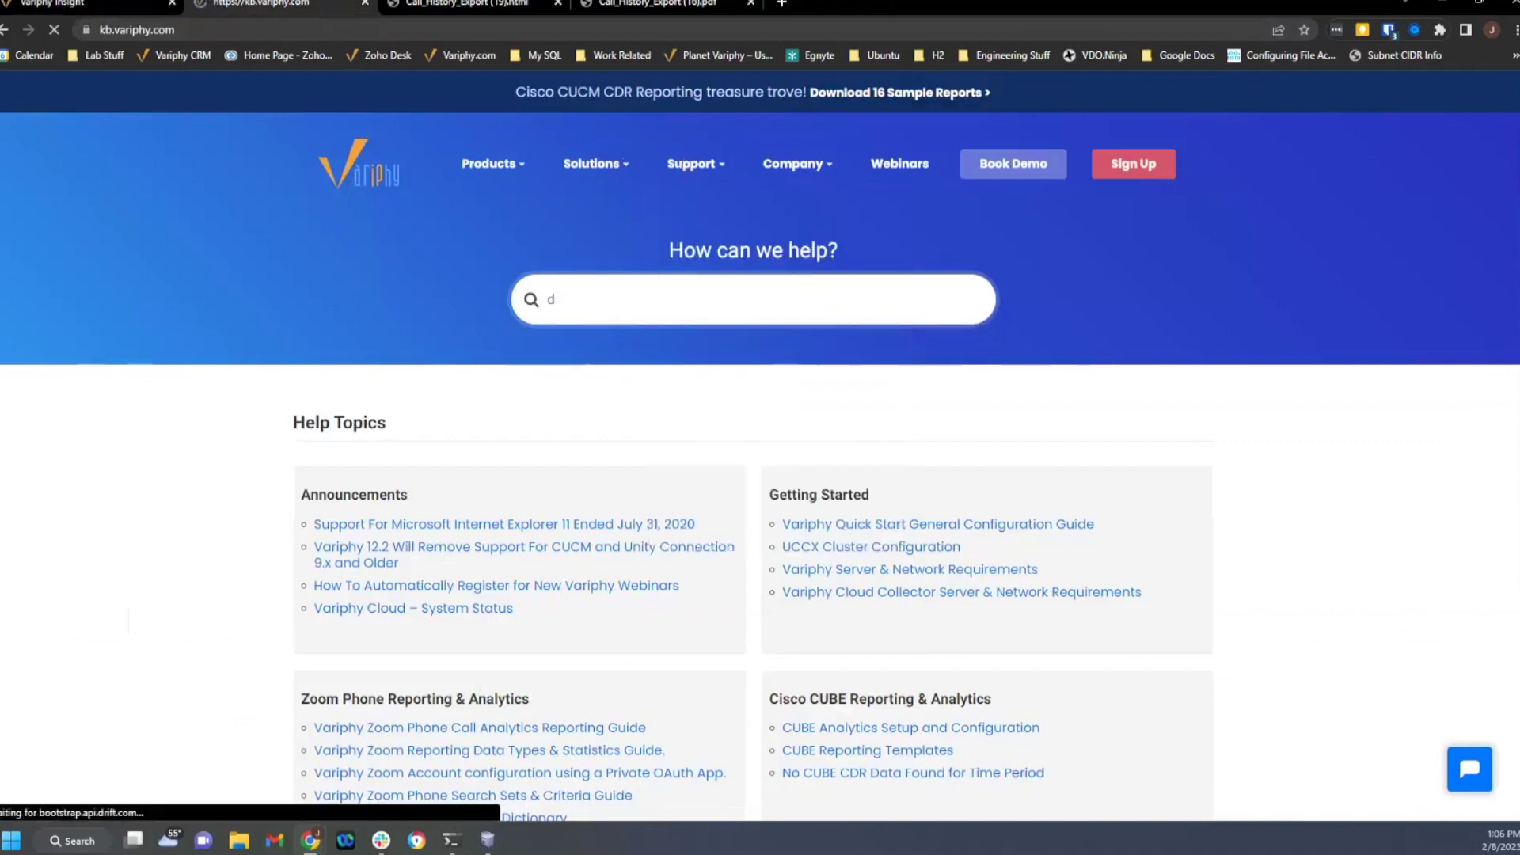
text(database)
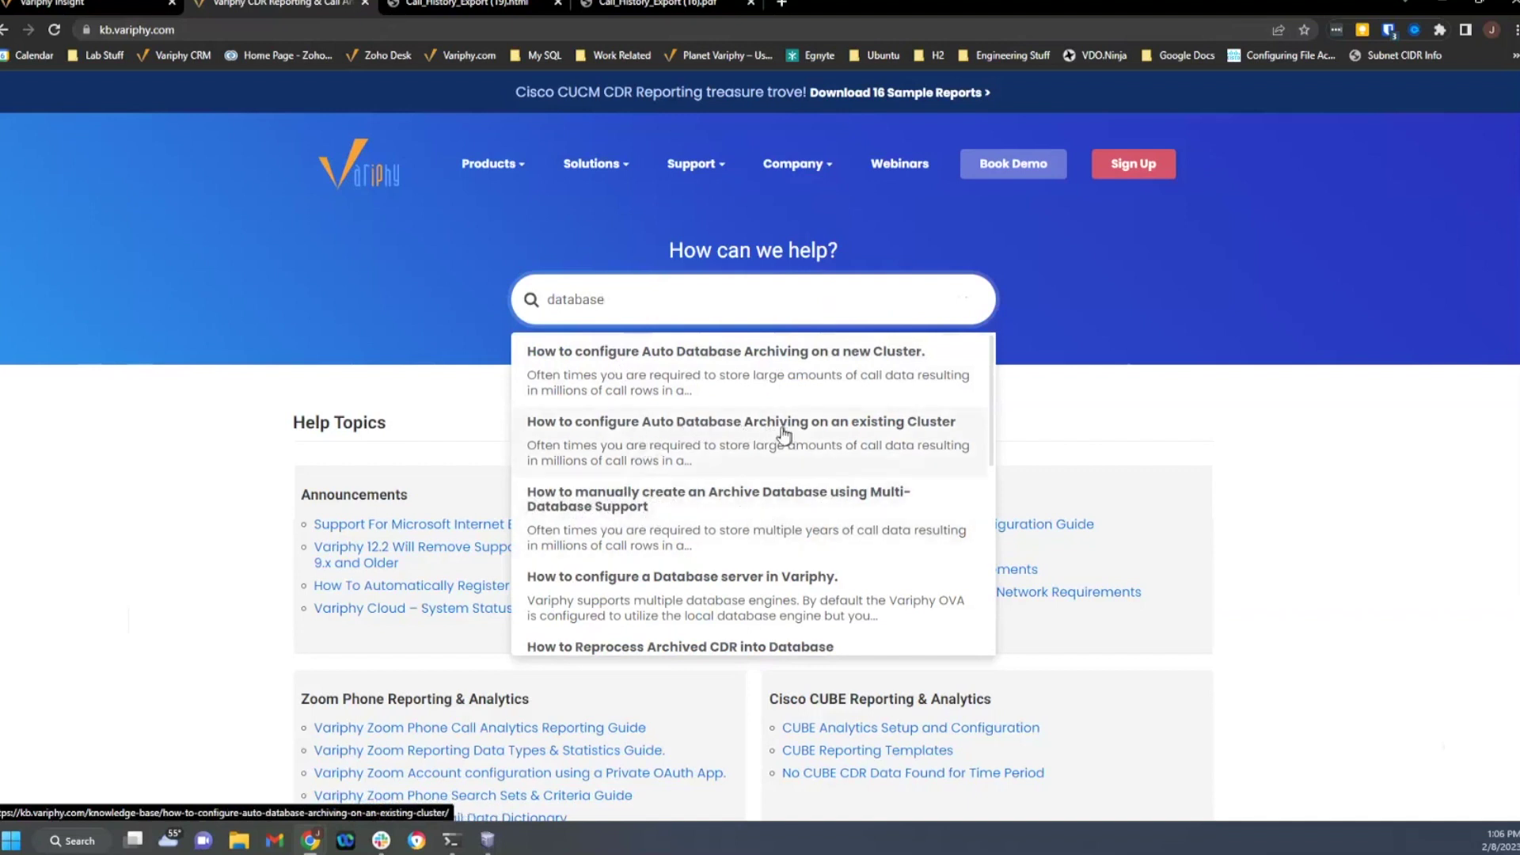
click(669, 498)
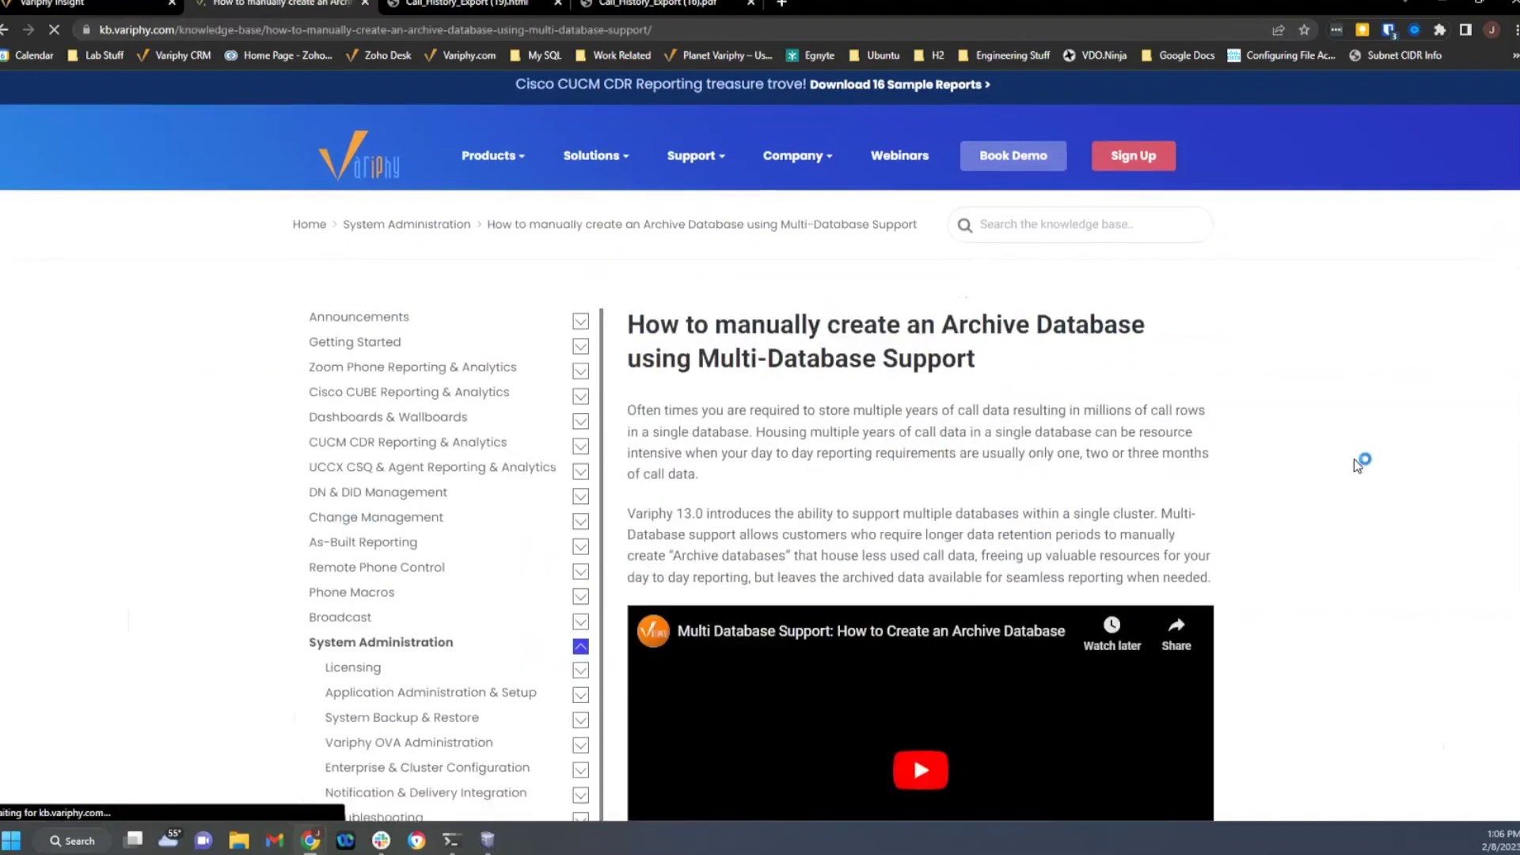
- Read through the article's instructions on identifying existing archives and creating a new primary database
scroll(1018, 505, down, 3)
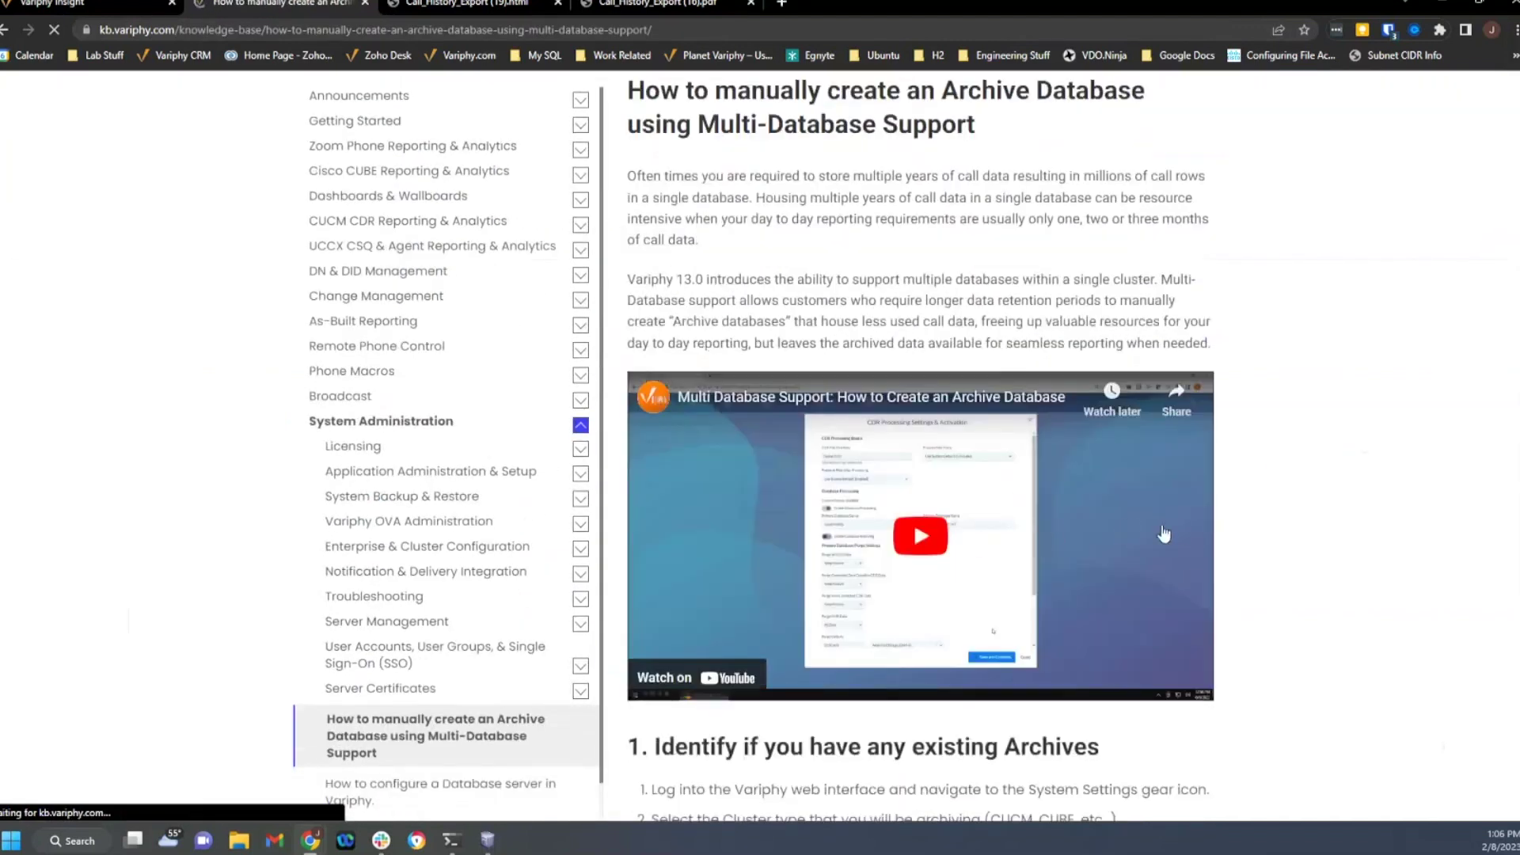
scroll(1267, 541, down, 6)
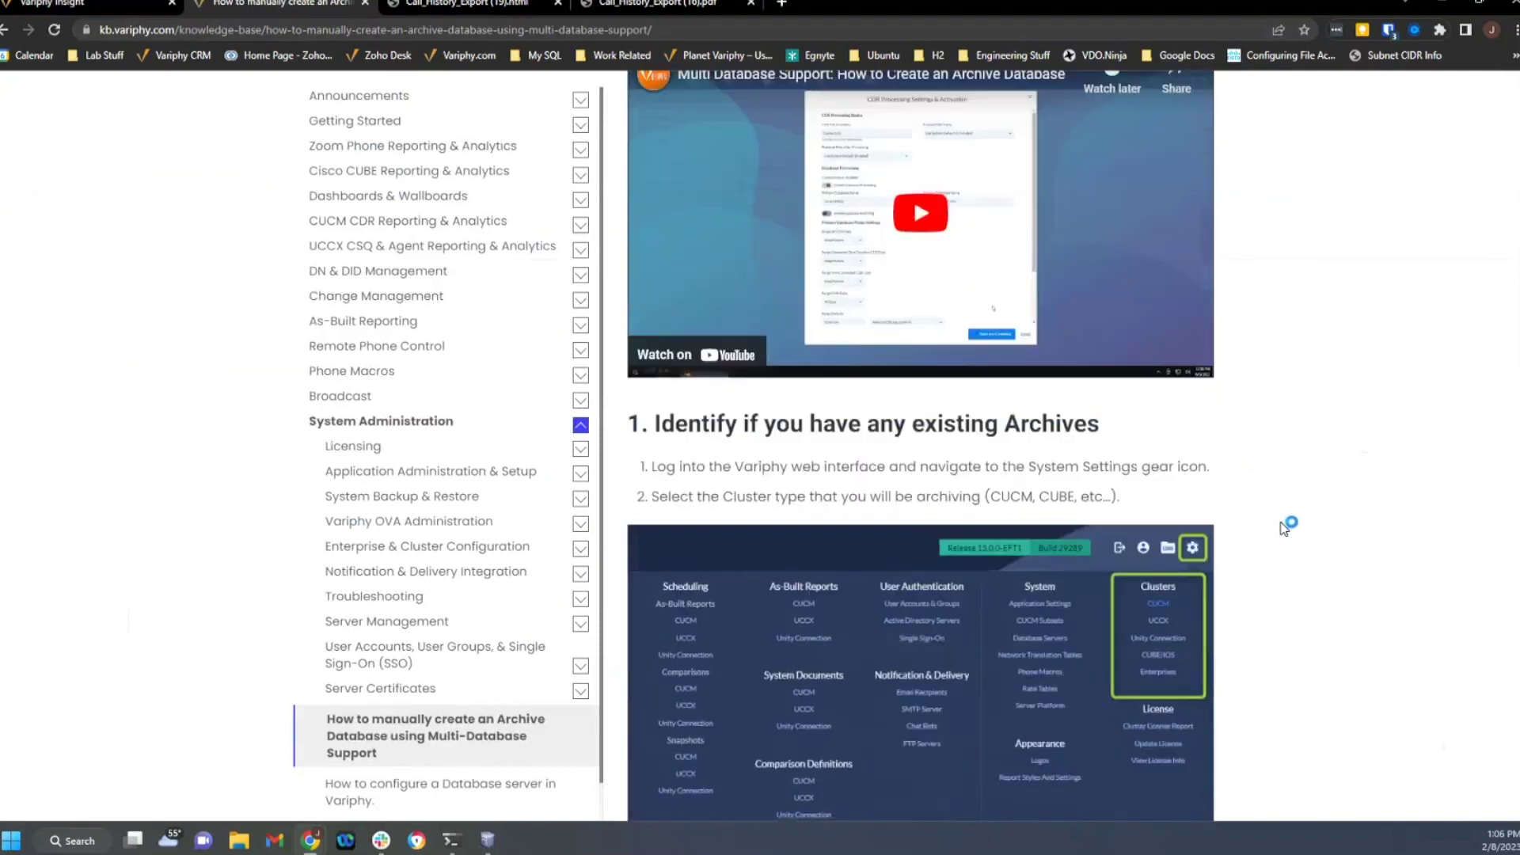
scroll(1285, 528, down, 5)
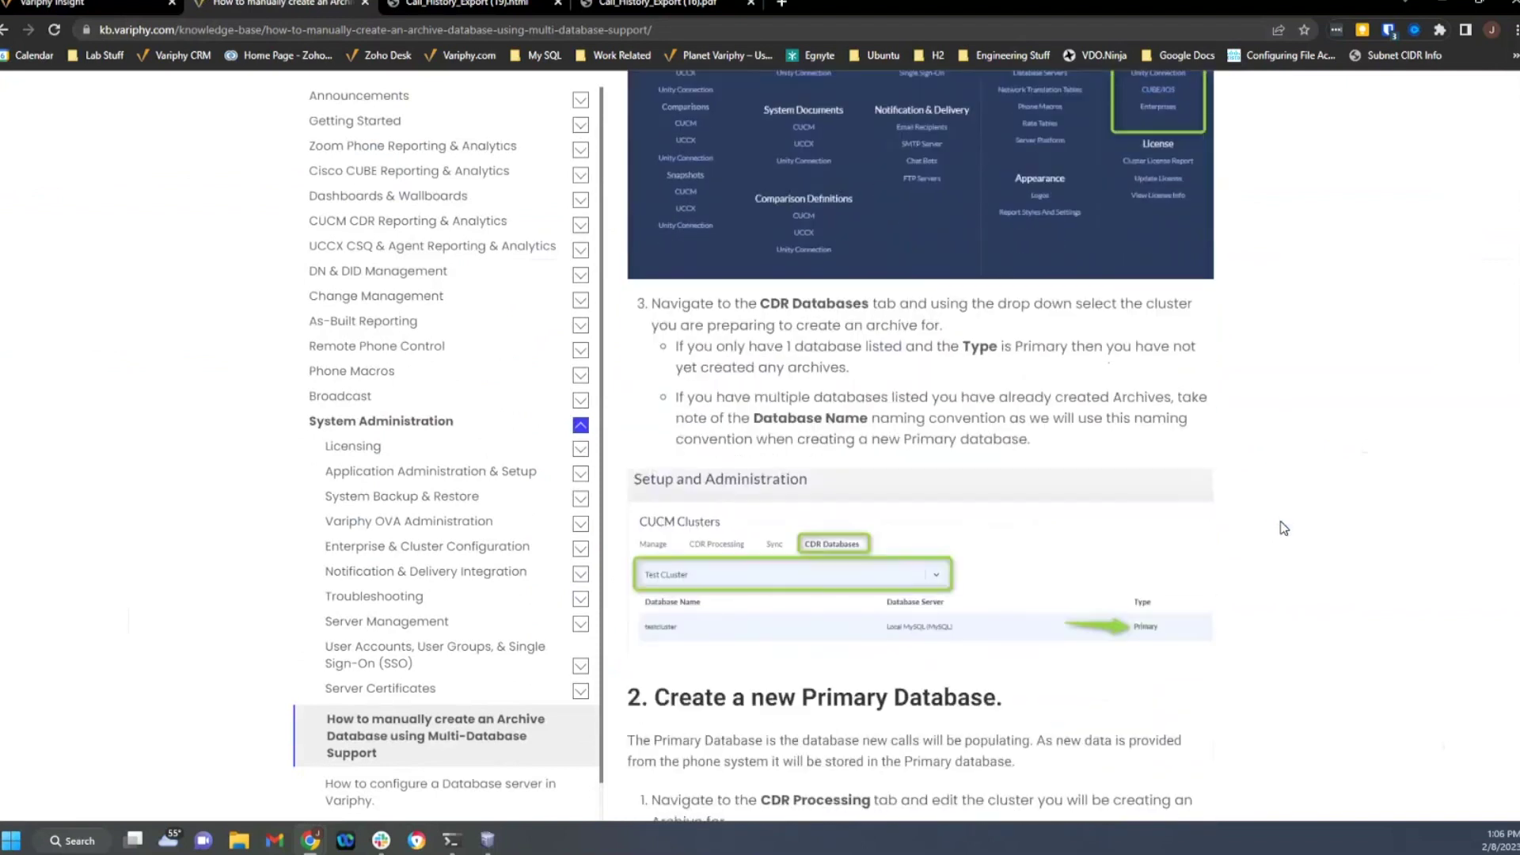
scroll(1284, 528, up, 3)
scroll(1284, 528, up, 2)
scroll(1285, 529, down, 6)
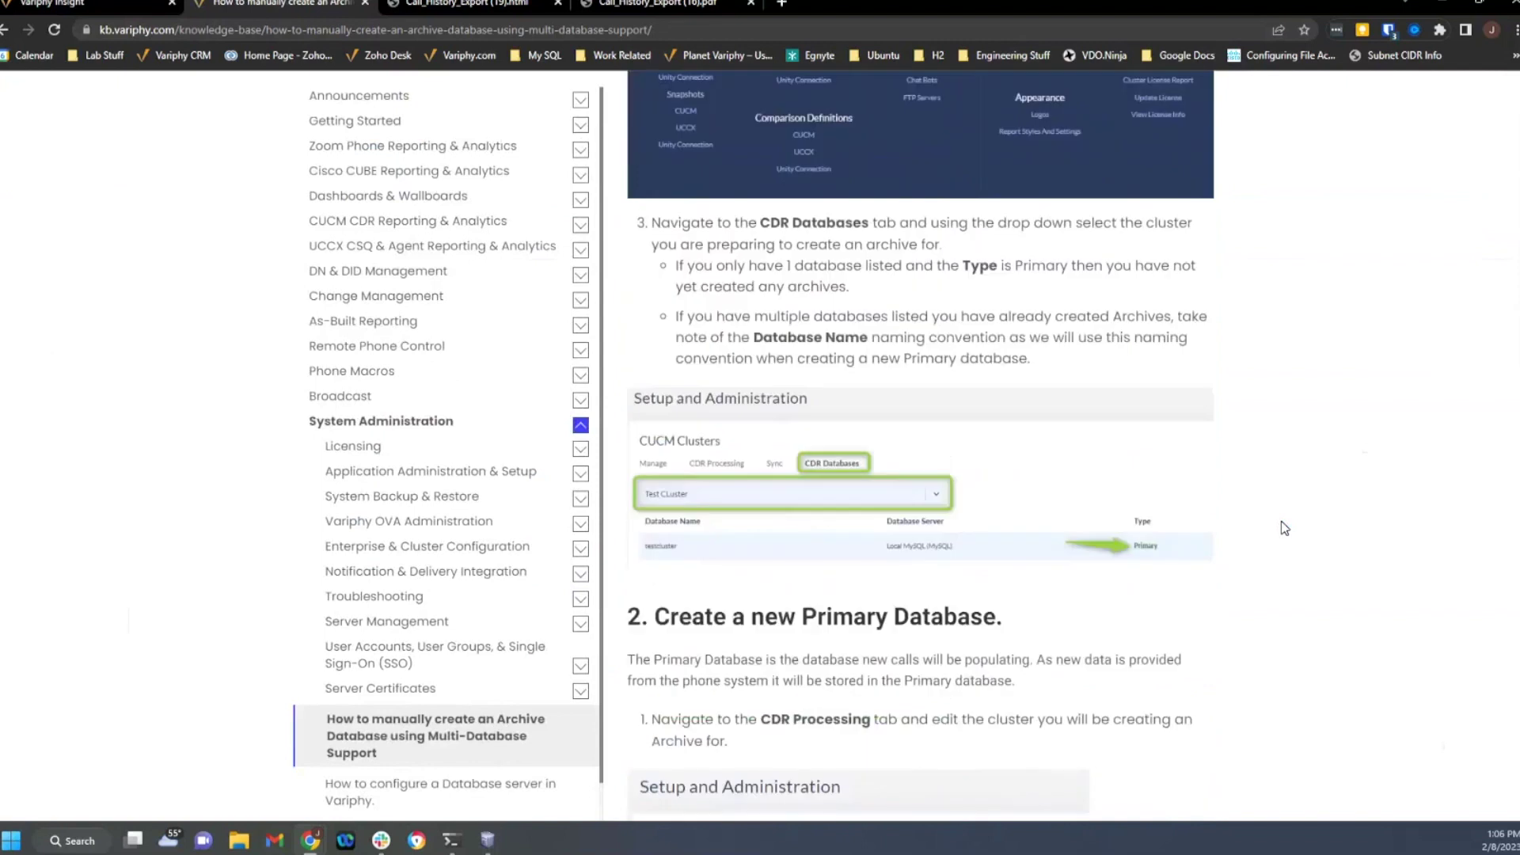
scroll(1284, 528, up, 4)
scroll(1284, 528, up, 10)
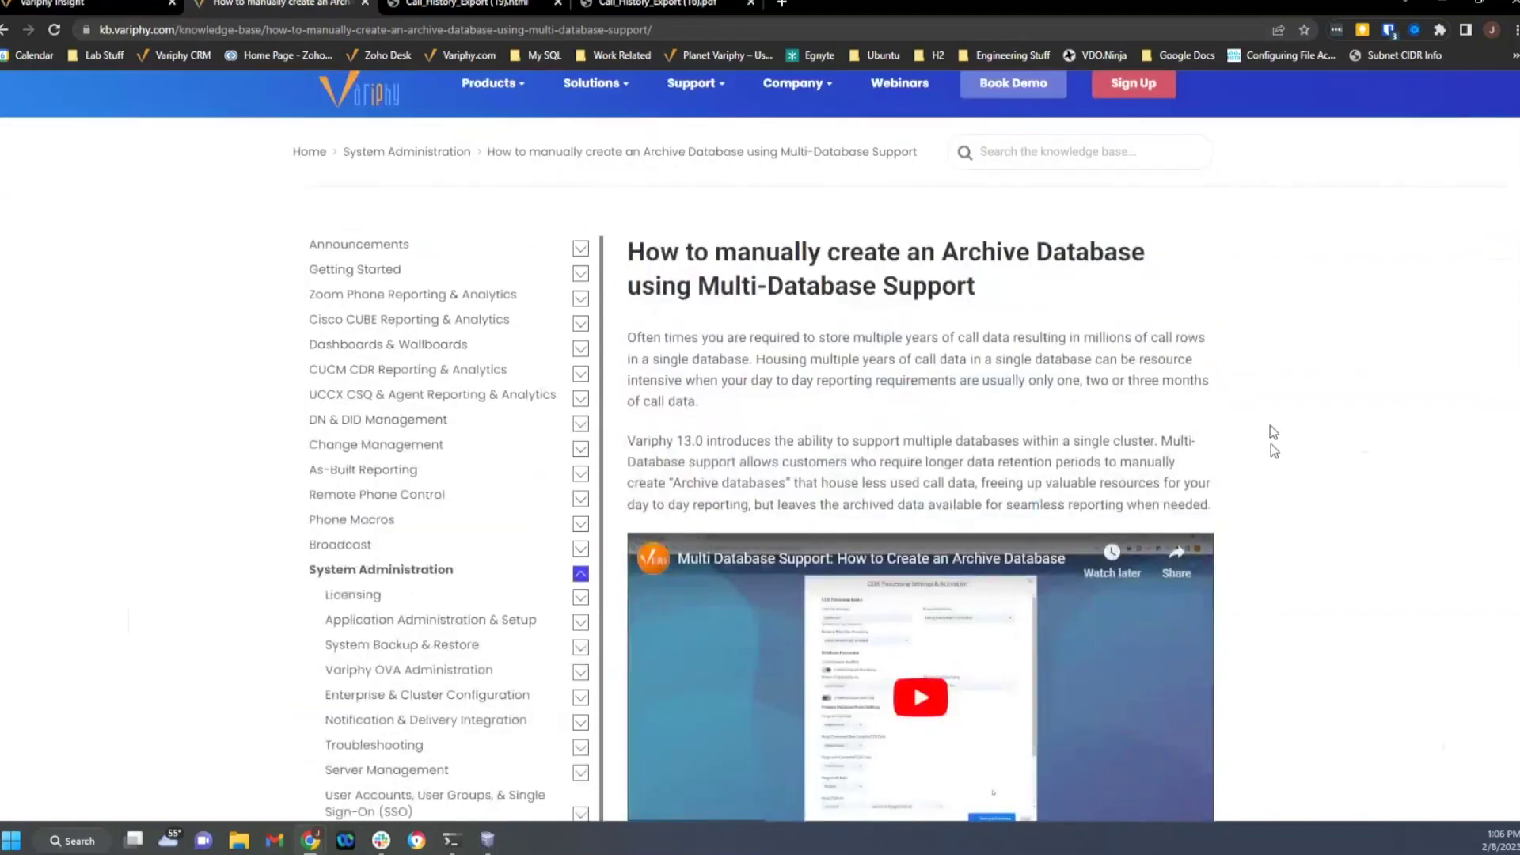
- Return to Variphy Insight and open the CDR Databases list in the CUCM cluster settings
click(122, 7)
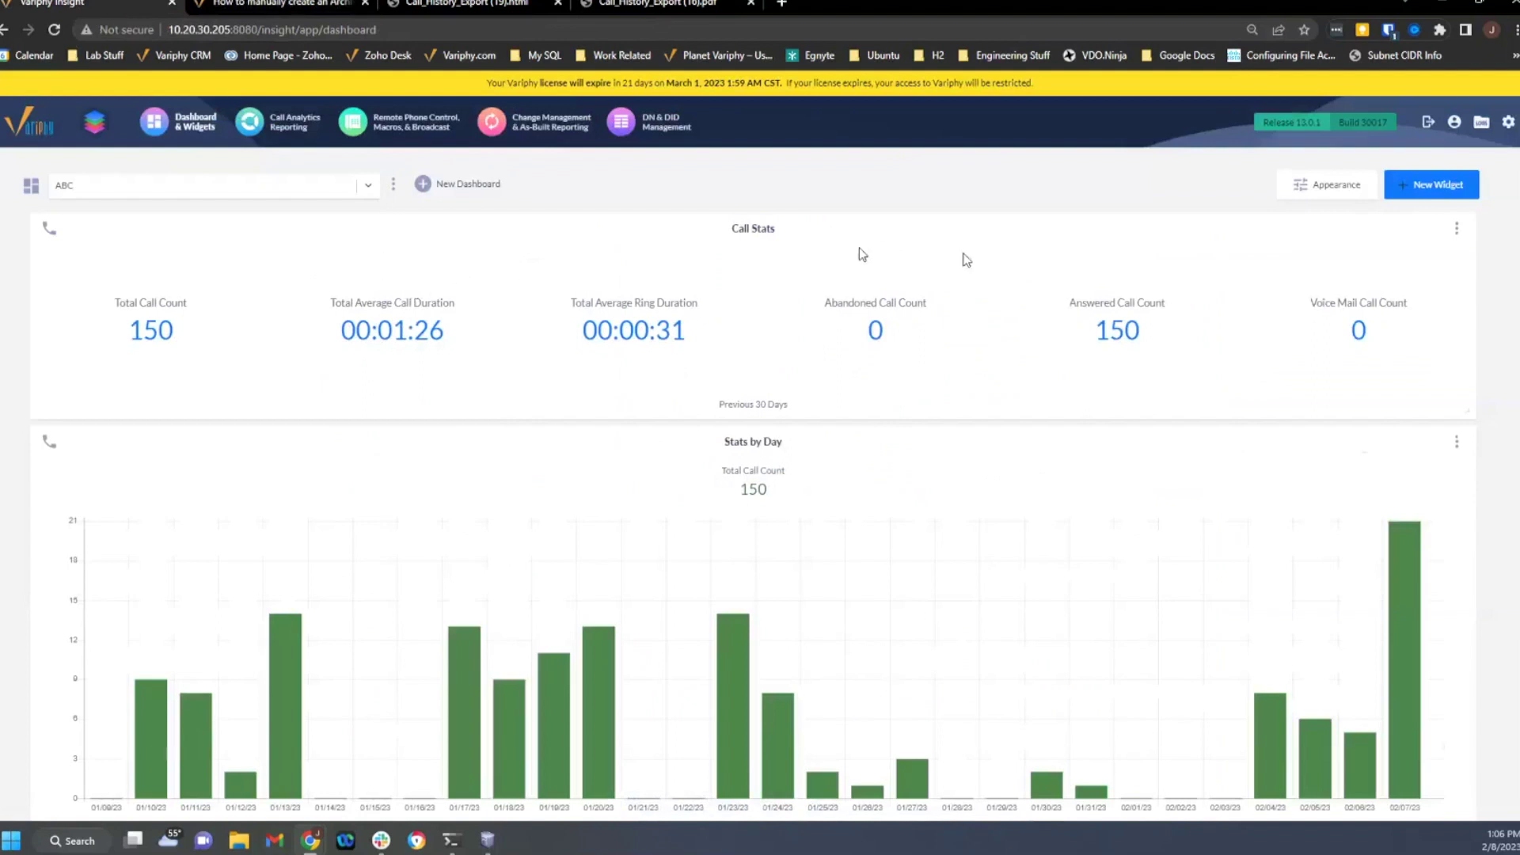
mouse_move(1508, 124)
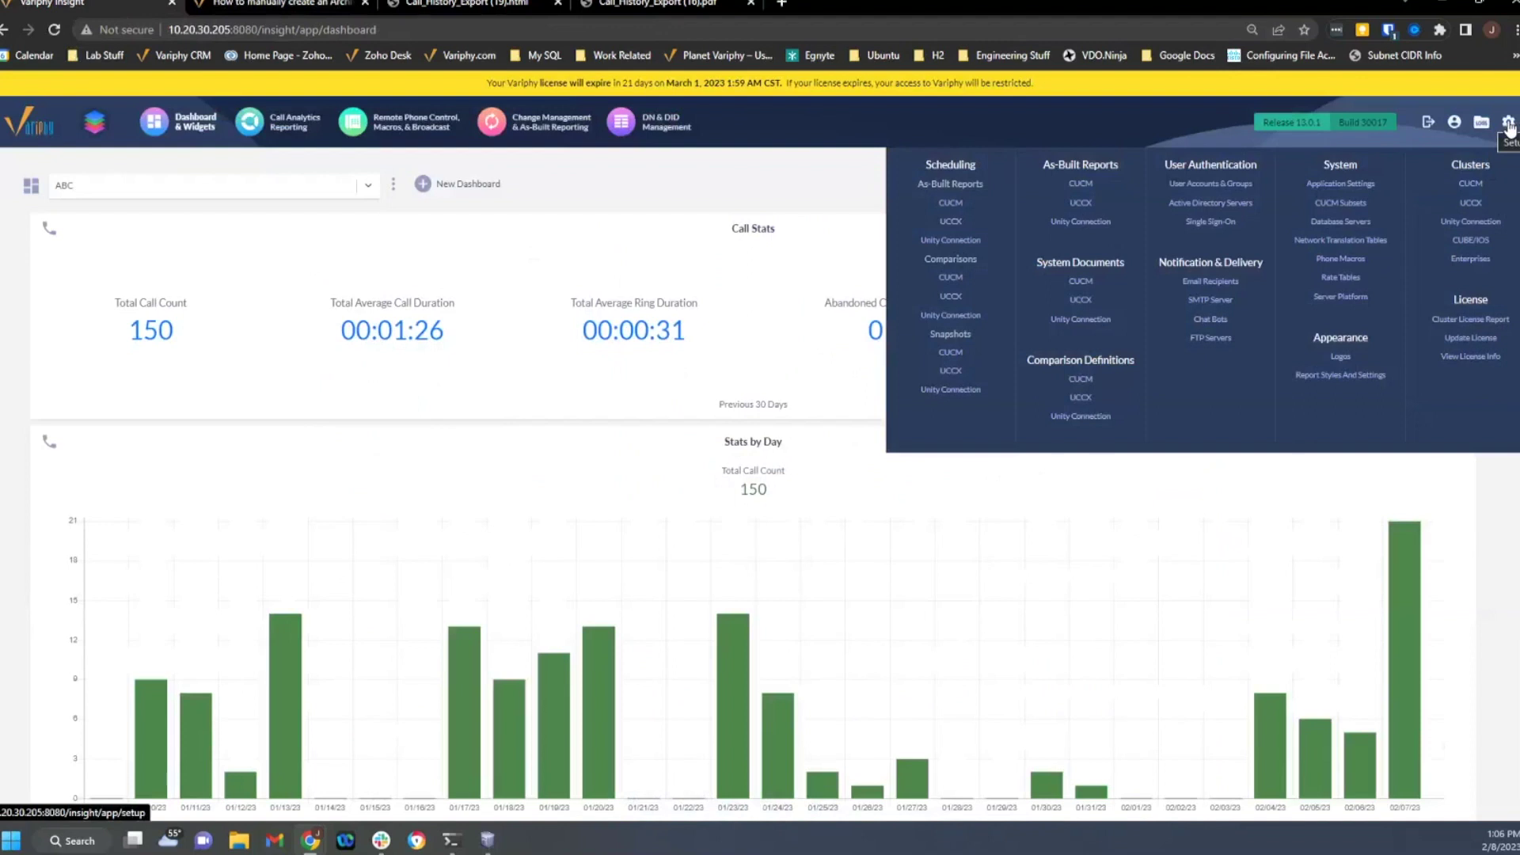
click(1474, 186)
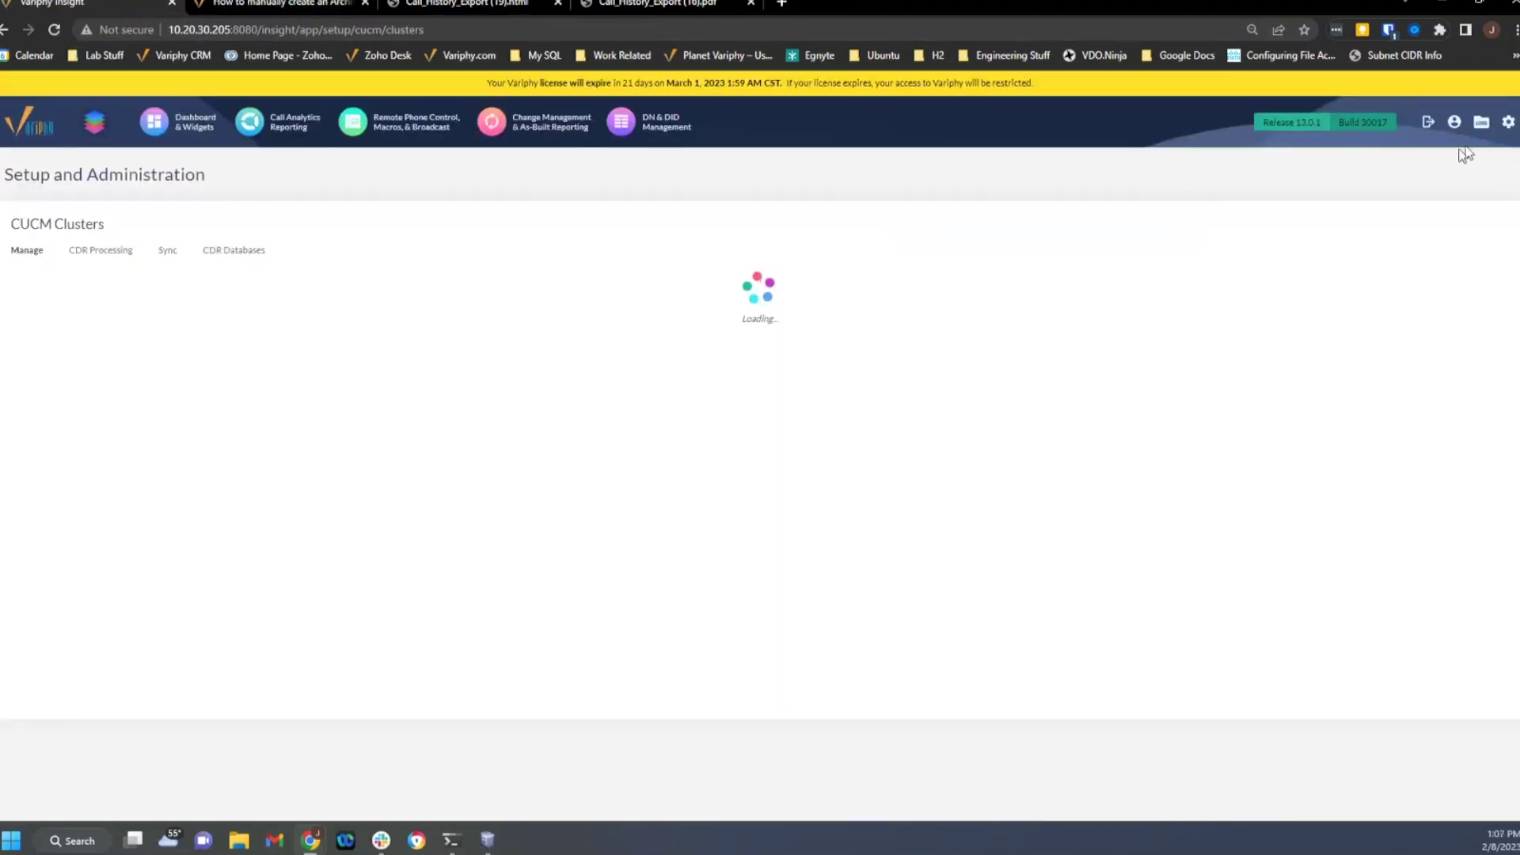
mouse_move(1507, 124)
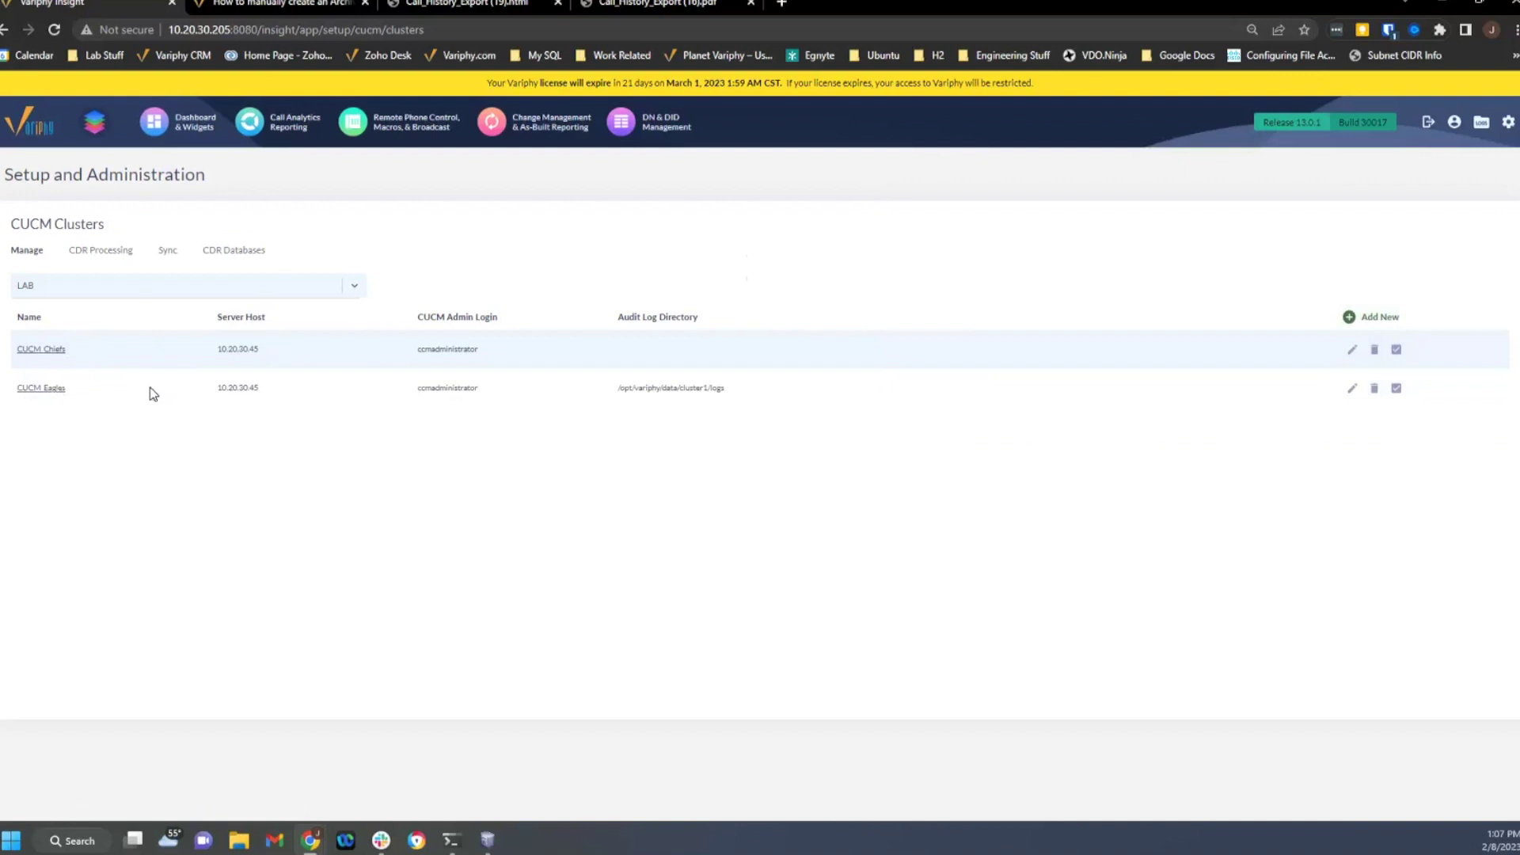
click(233, 253)
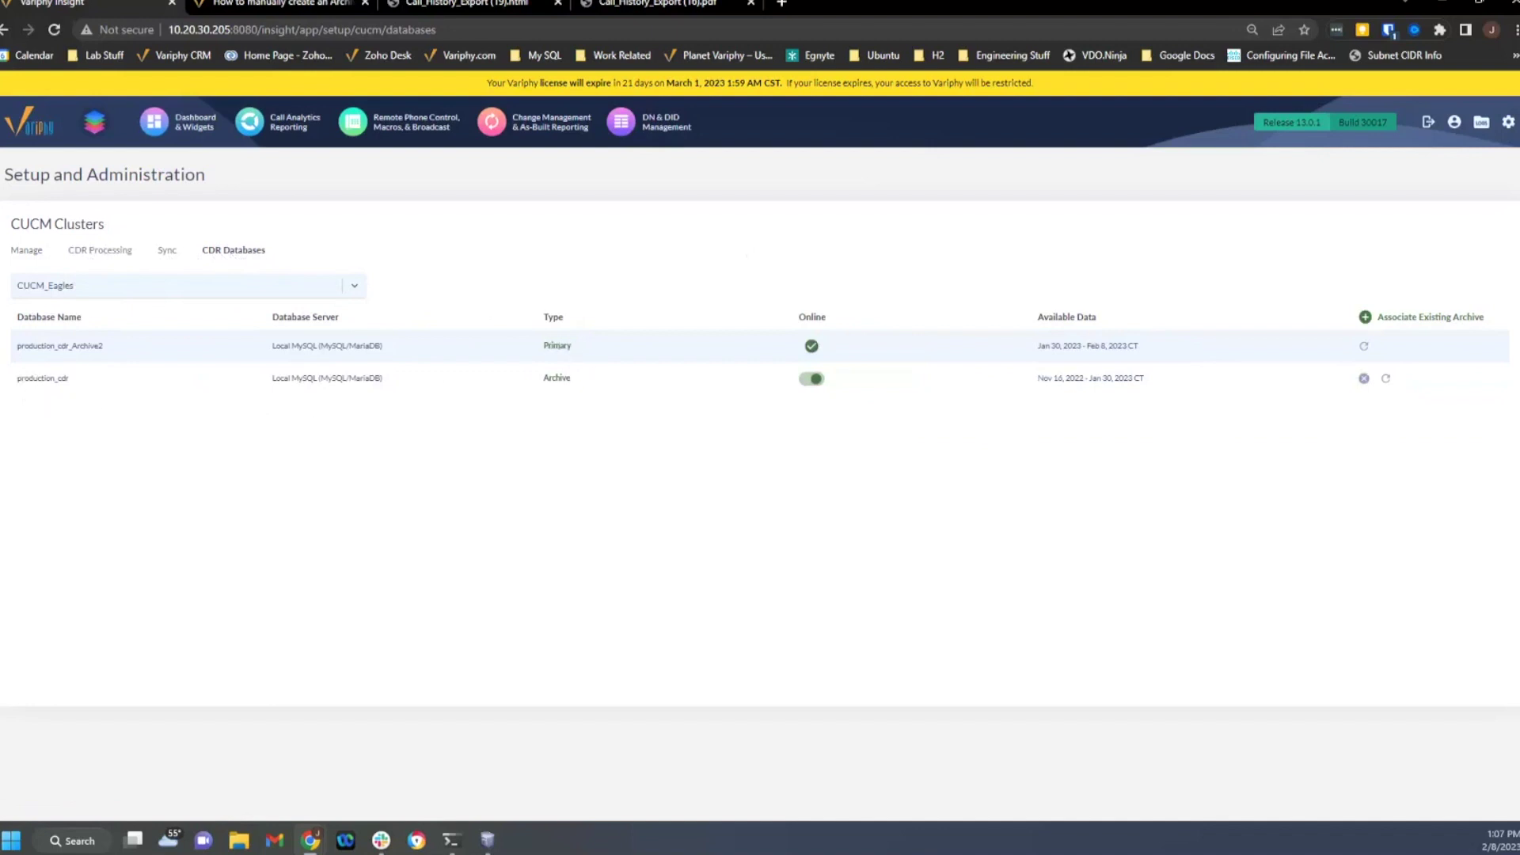
- Examine the types and available data ranges of the CUCM_Eagles databases and display the CUCM_Chiefs databases for comparison
double_click(557, 346)
drag(538, 386, 593, 389)
drag(1037, 381, 1153, 384)
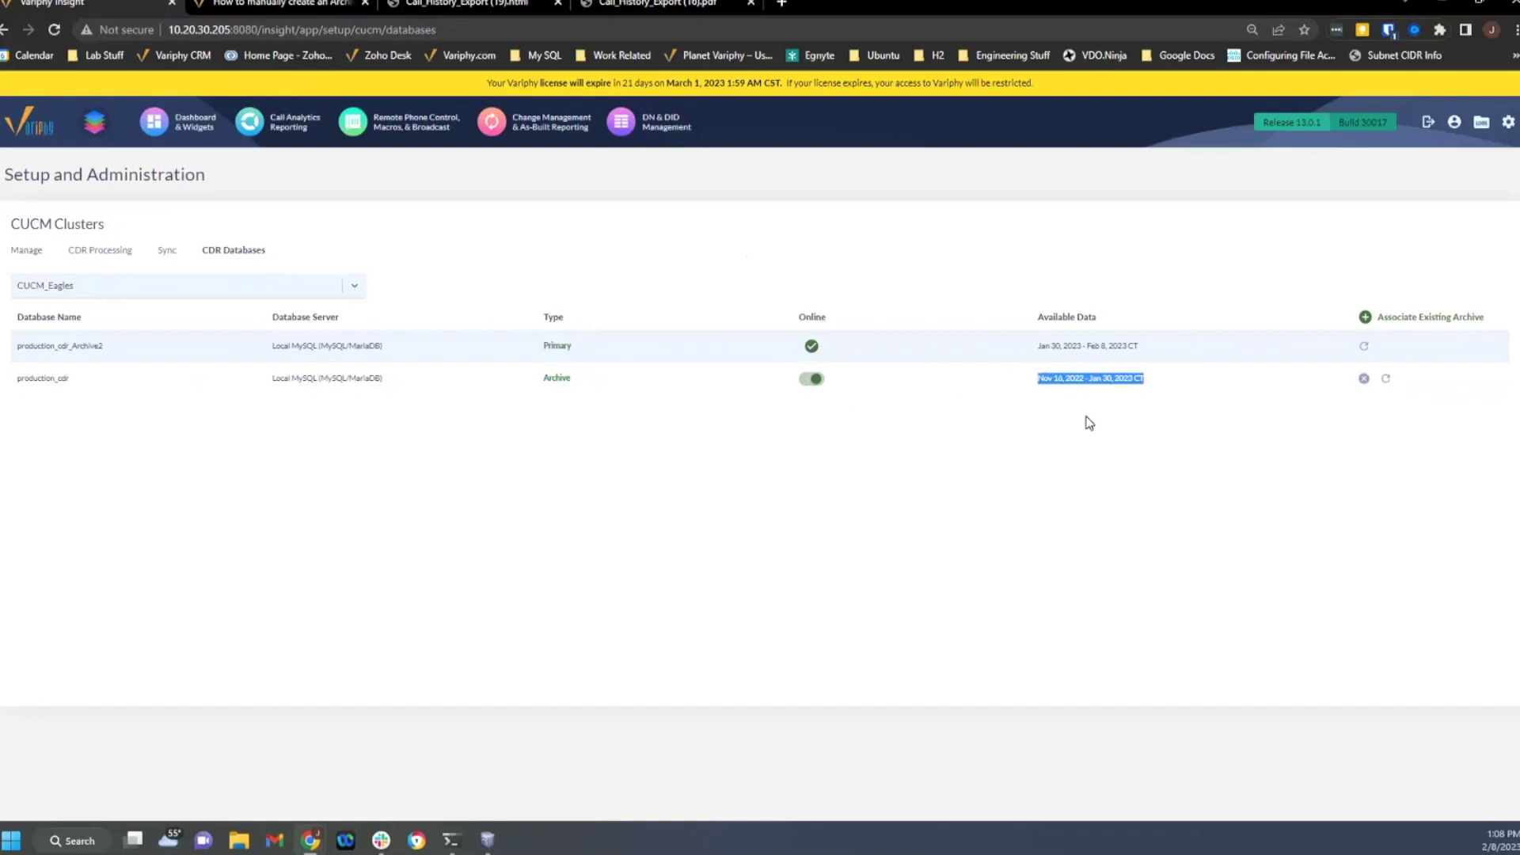
key(ctrl+0)
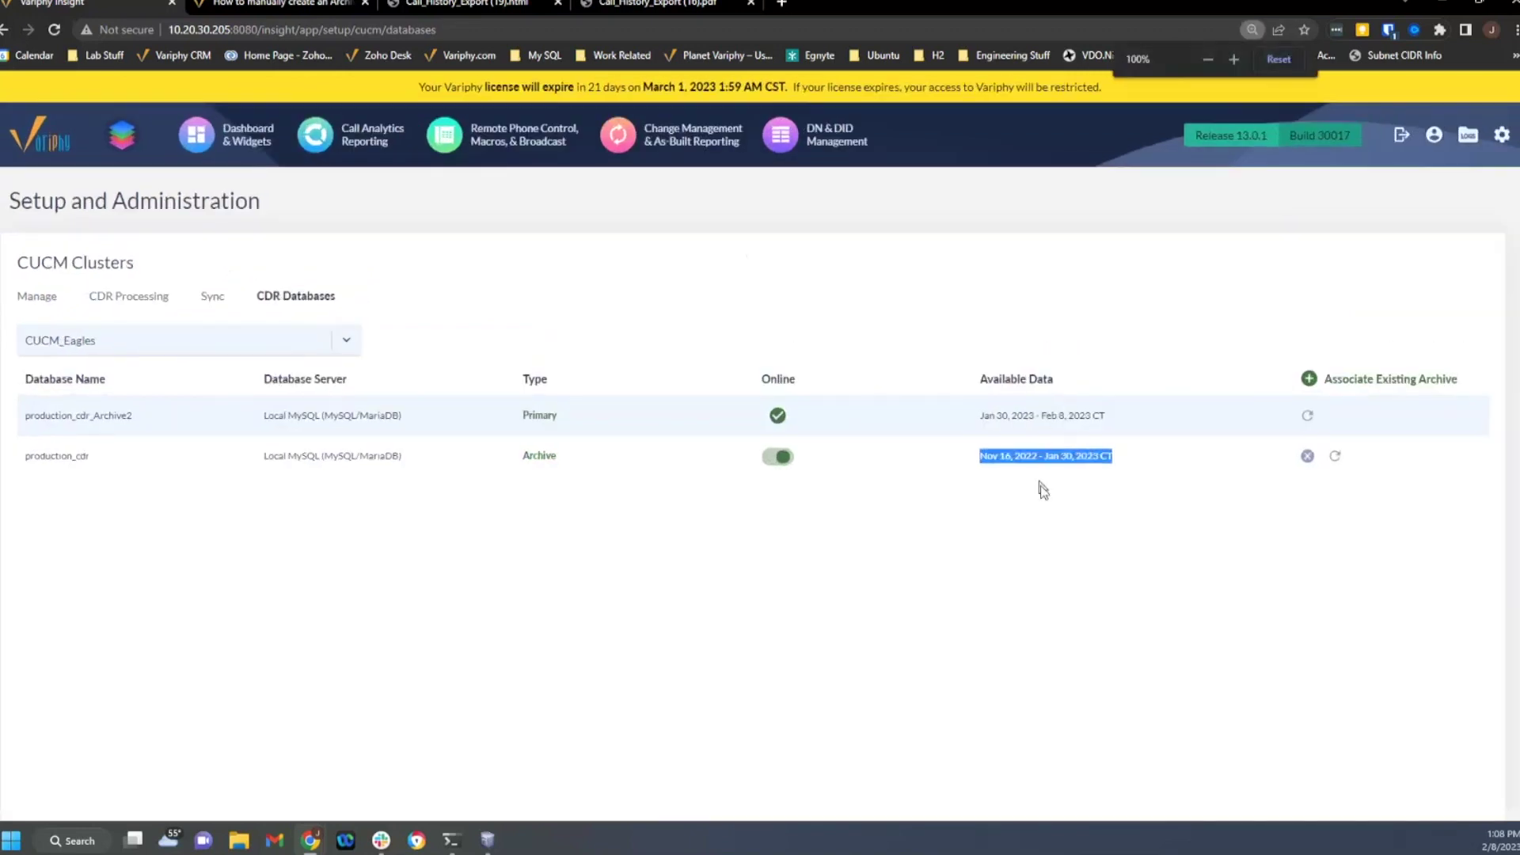
click(961, 428)
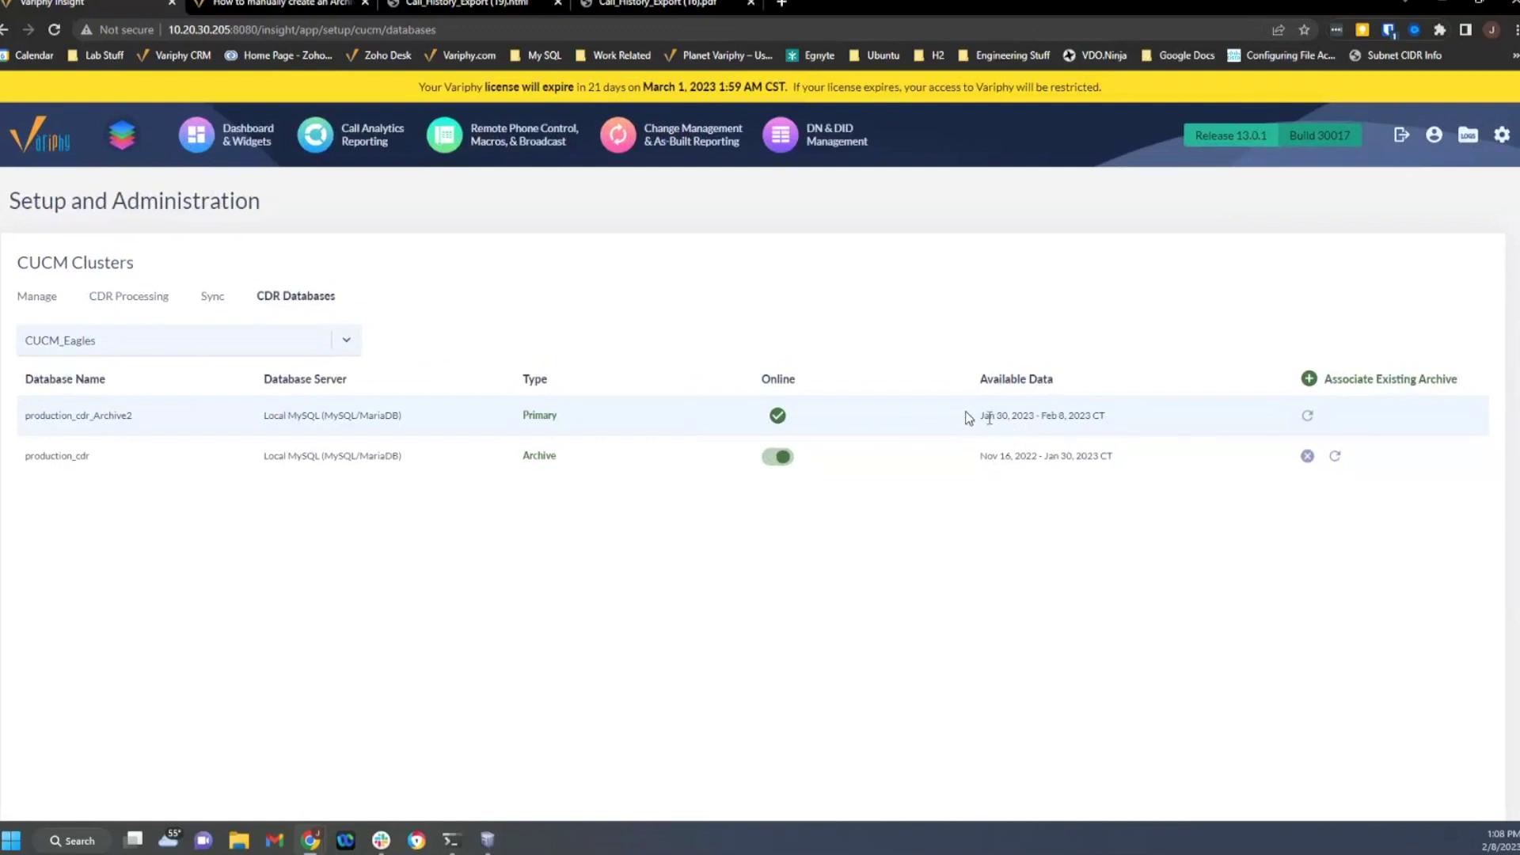
drag(973, 418, 1053, 425)
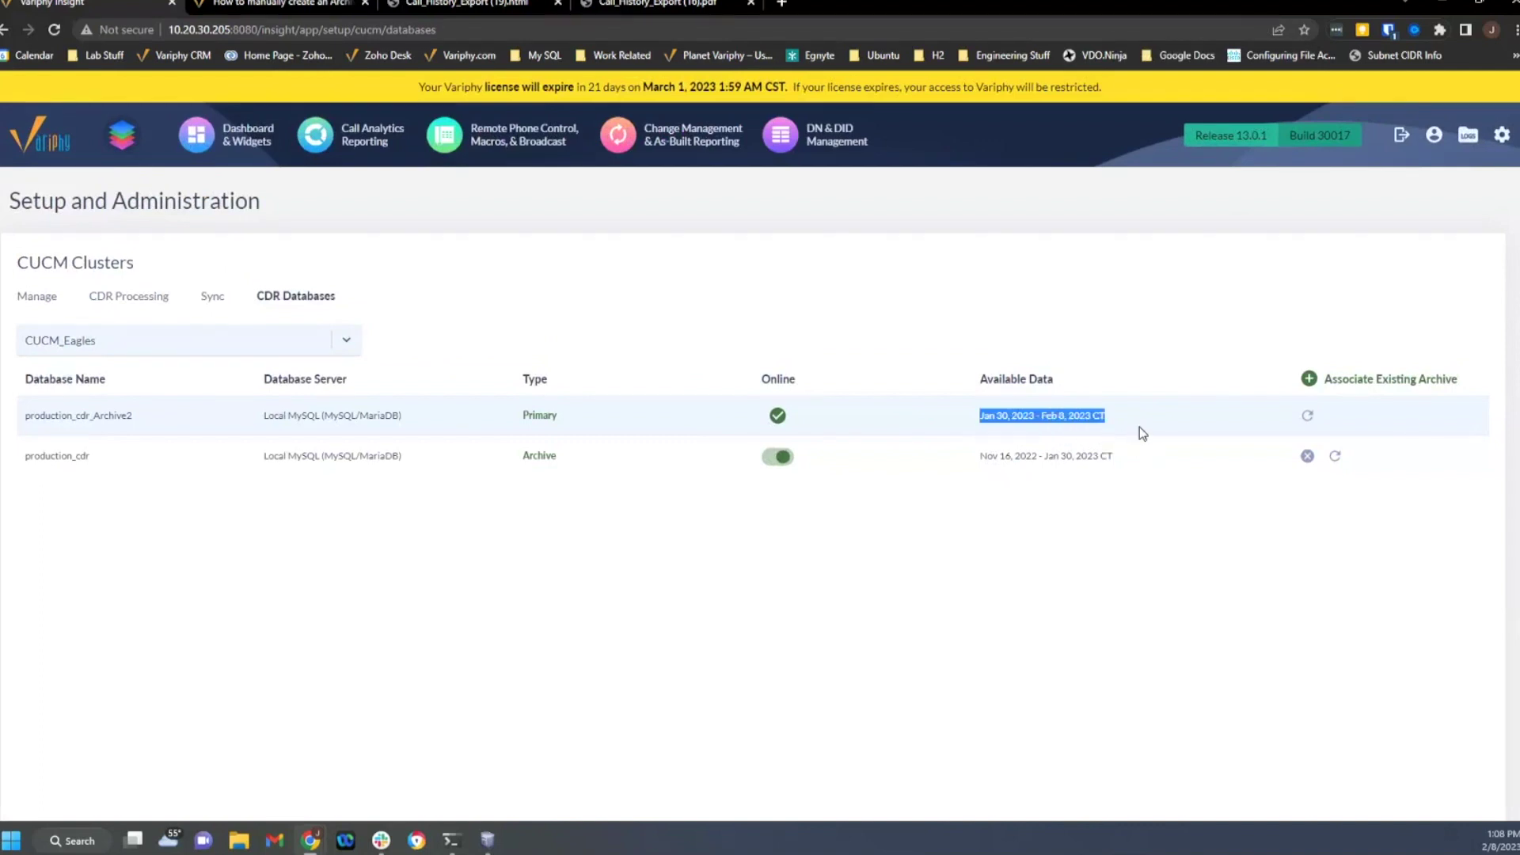
click(1026, 531)
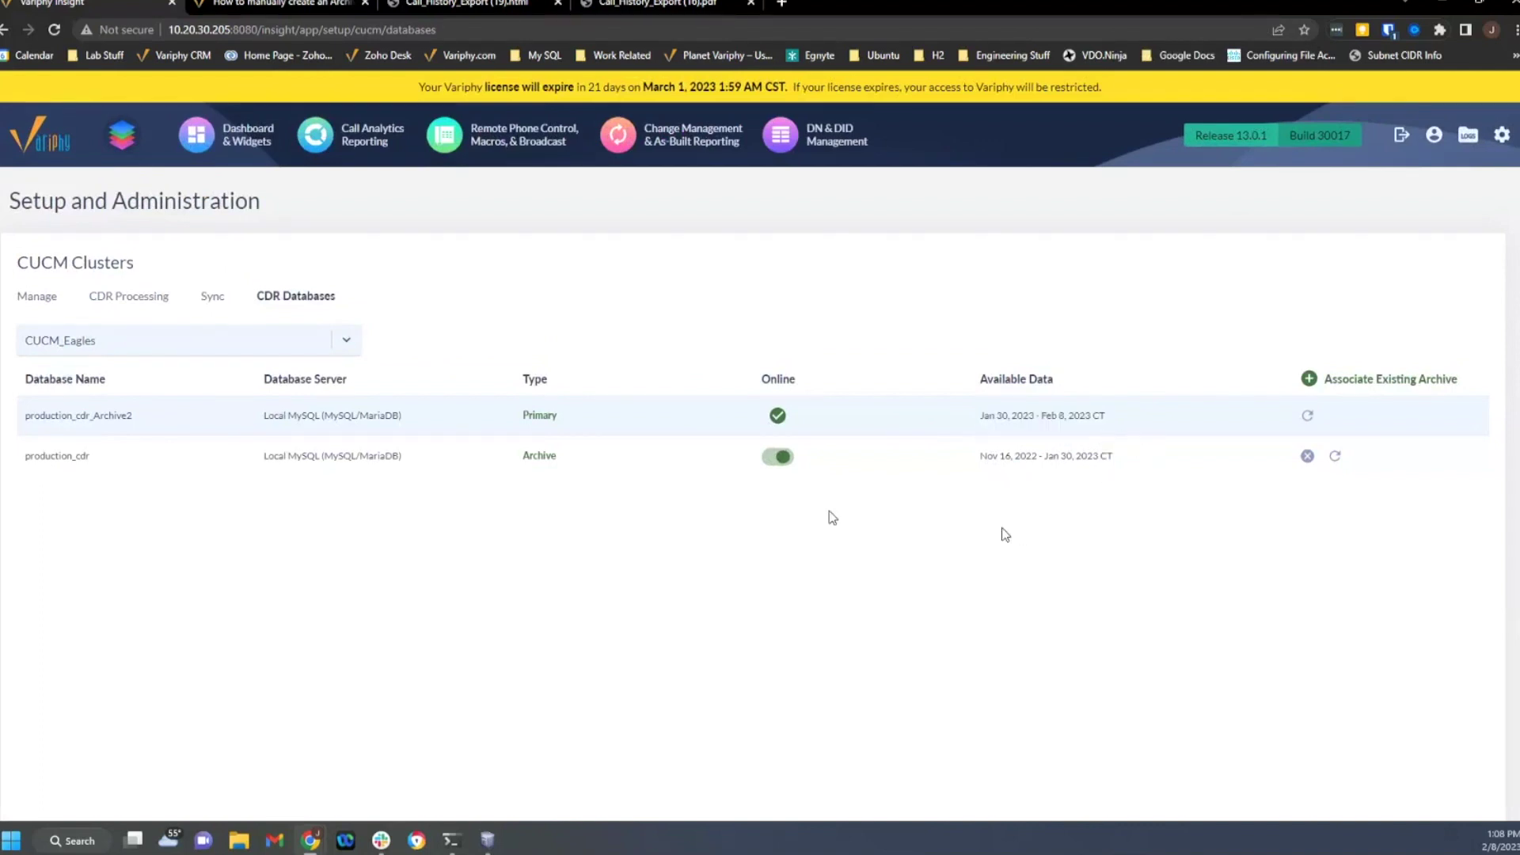
click(353, 349)
click(115, 405)
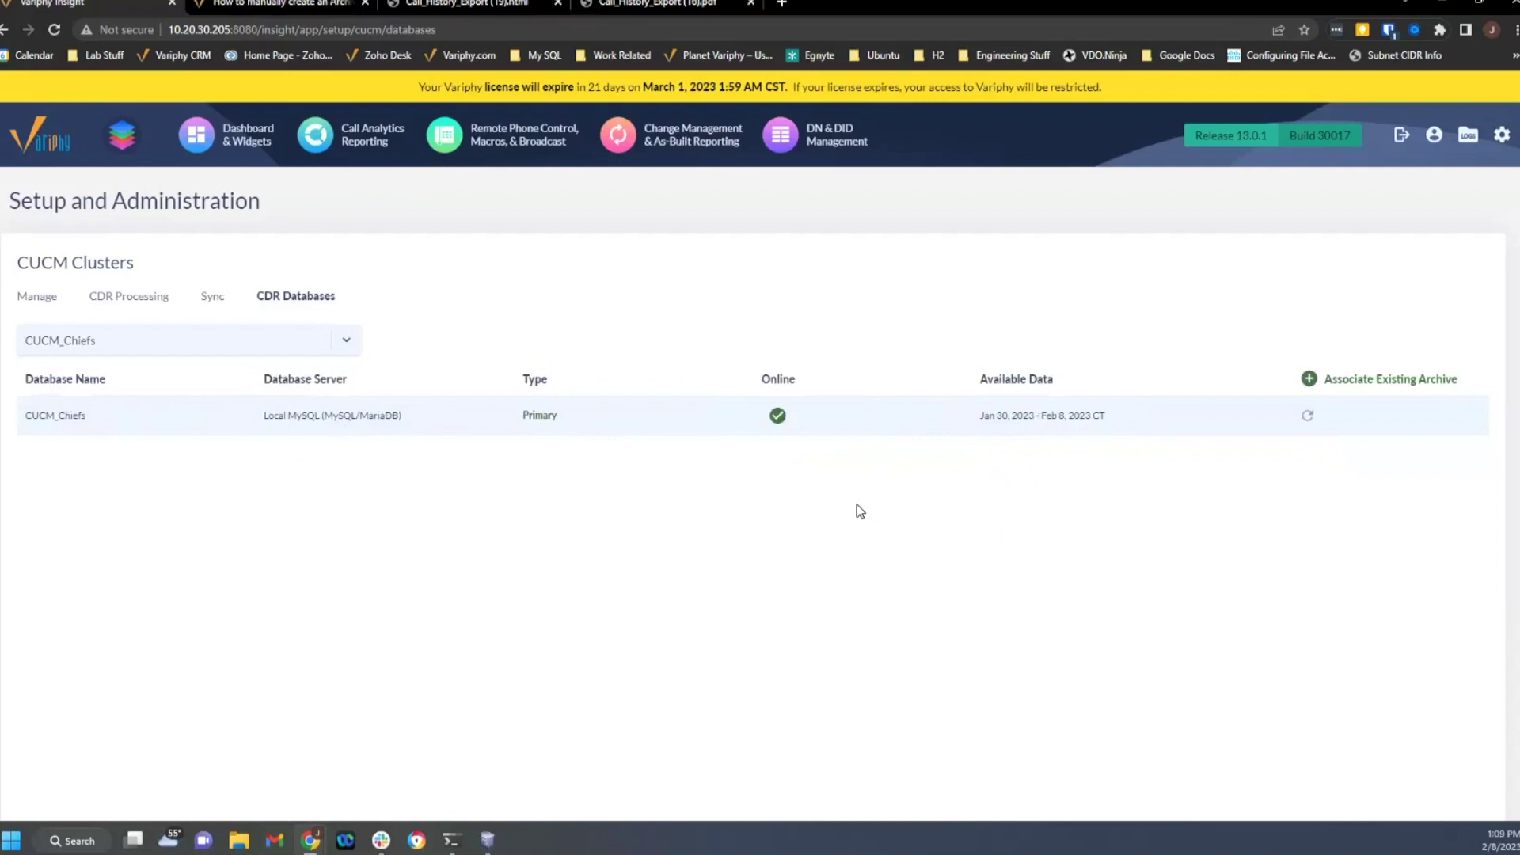
- Set the primary database name to CUCM_Chiefs_1 in the CUCM_Chiefs CDR processing settings and save to continue
click(107, 304)
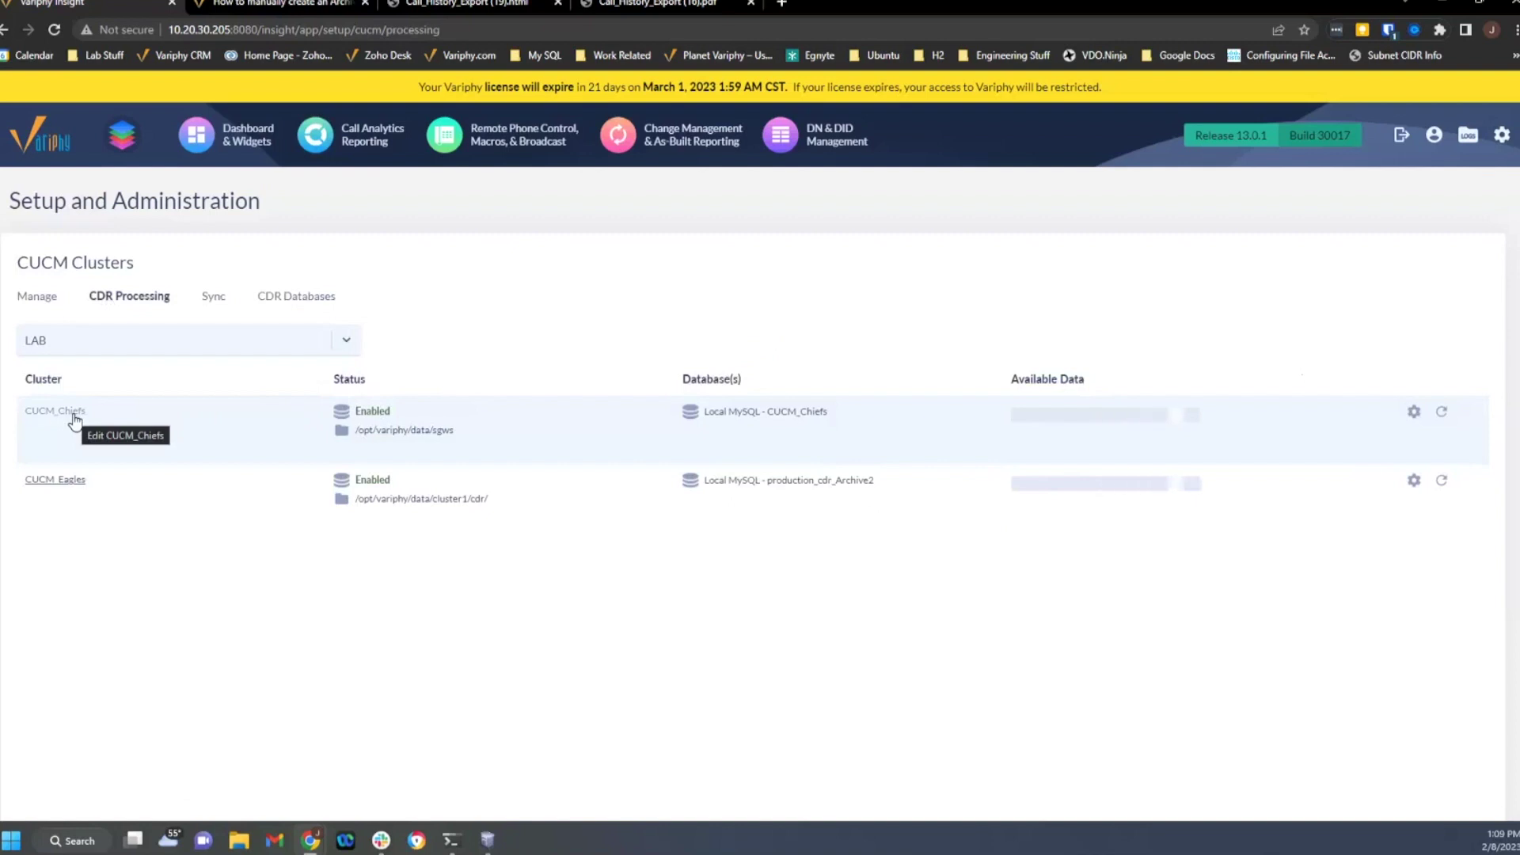
click(75, 418)
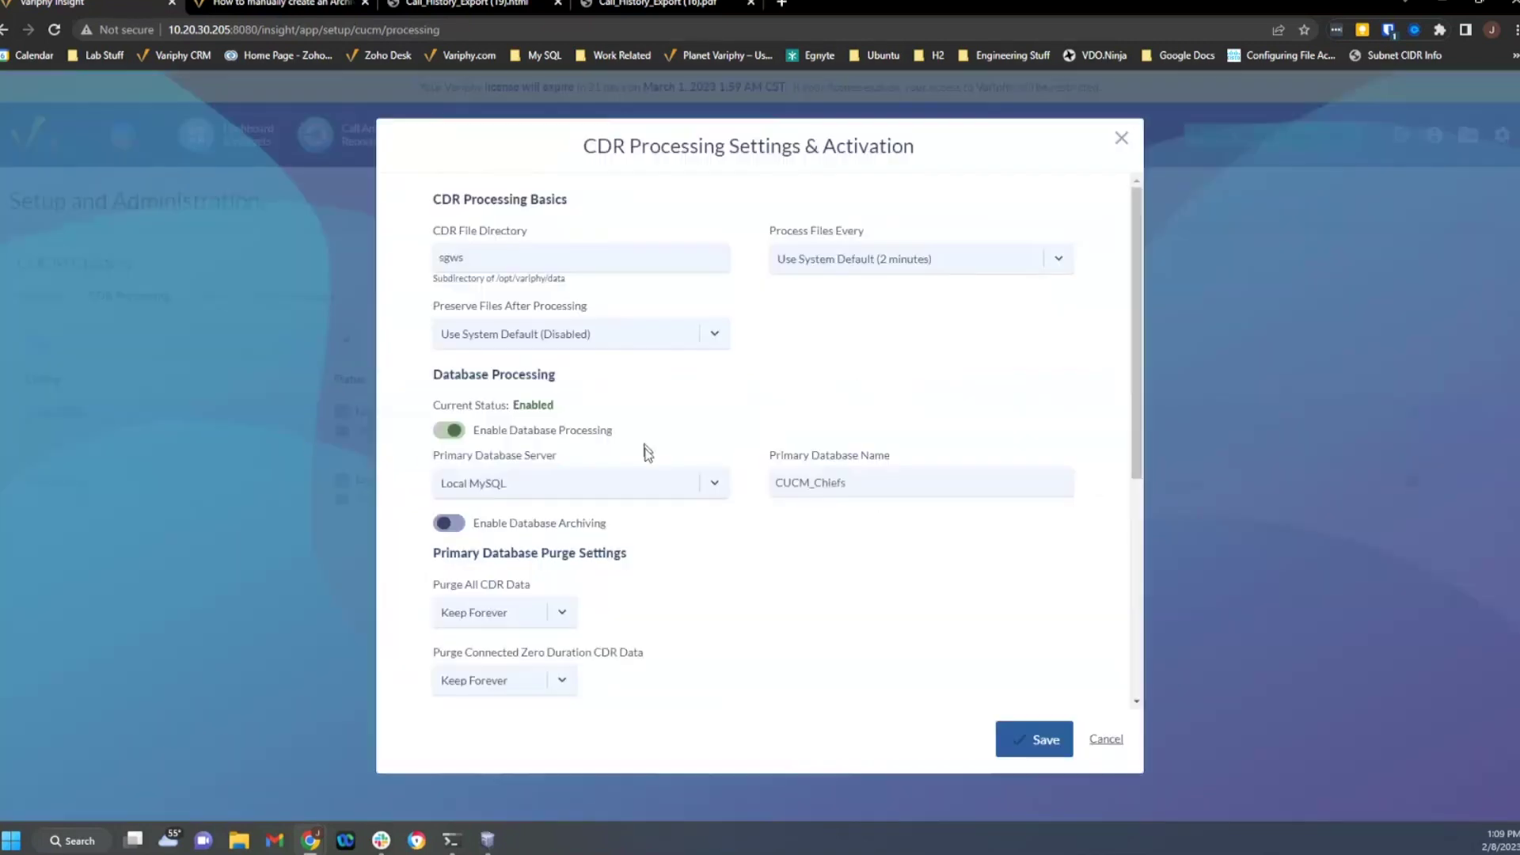
click(859, 488)
click(880, 485)
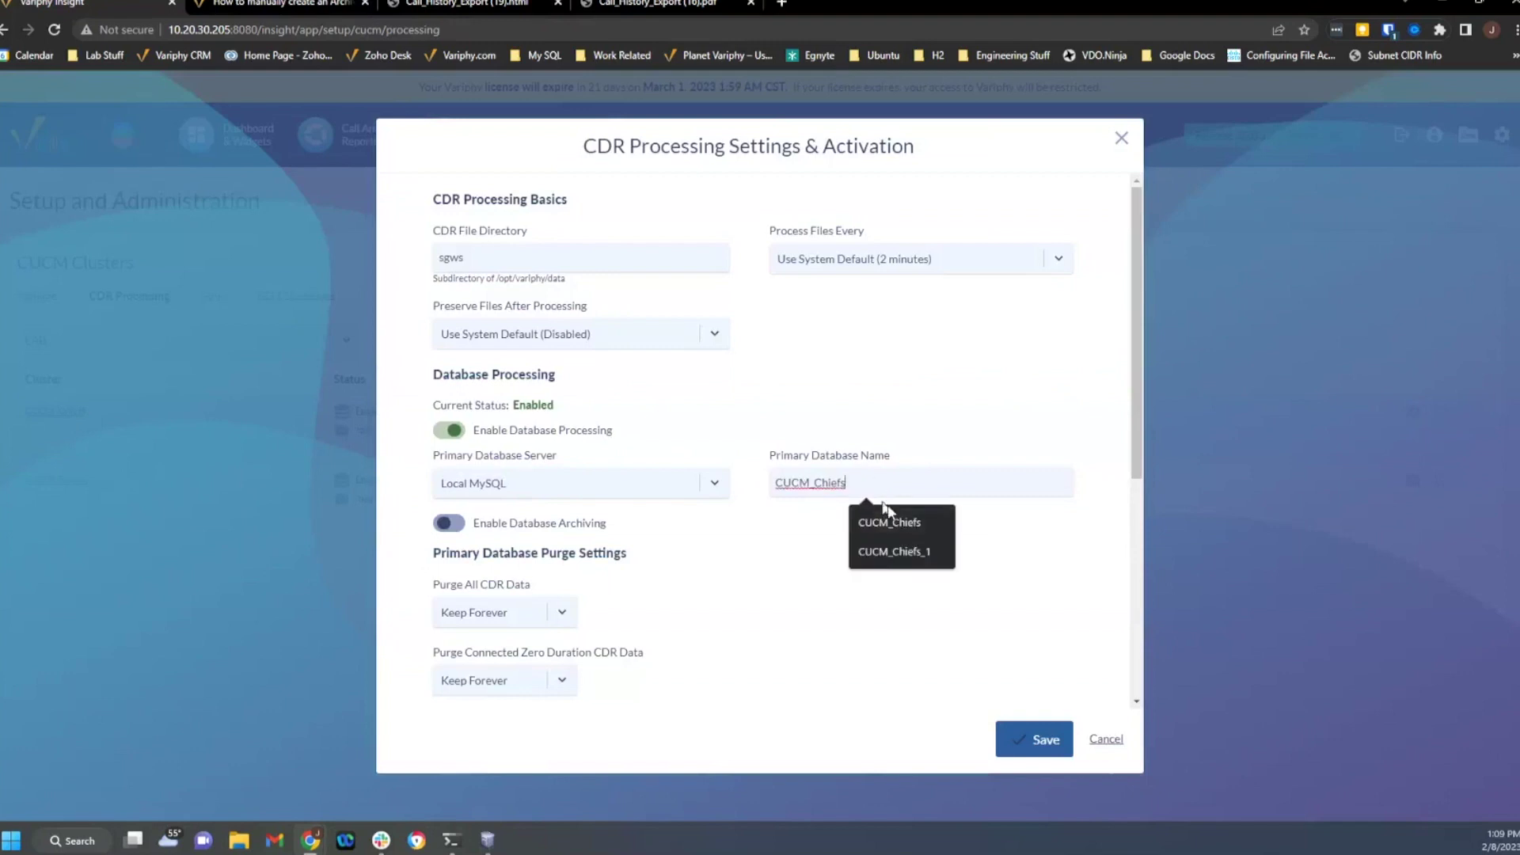
click(889, 551)
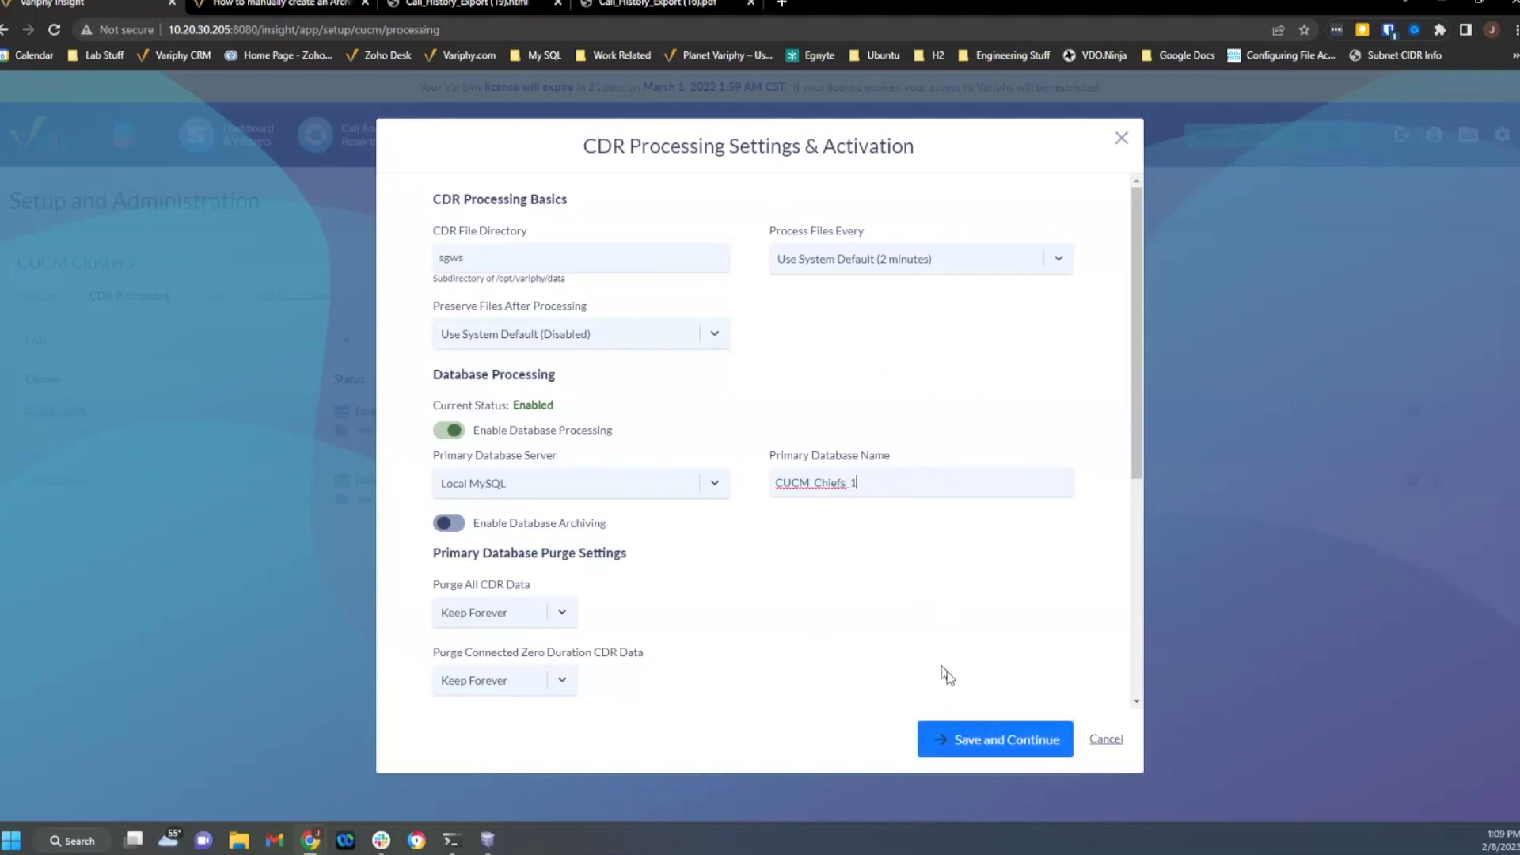
click(984, 740)
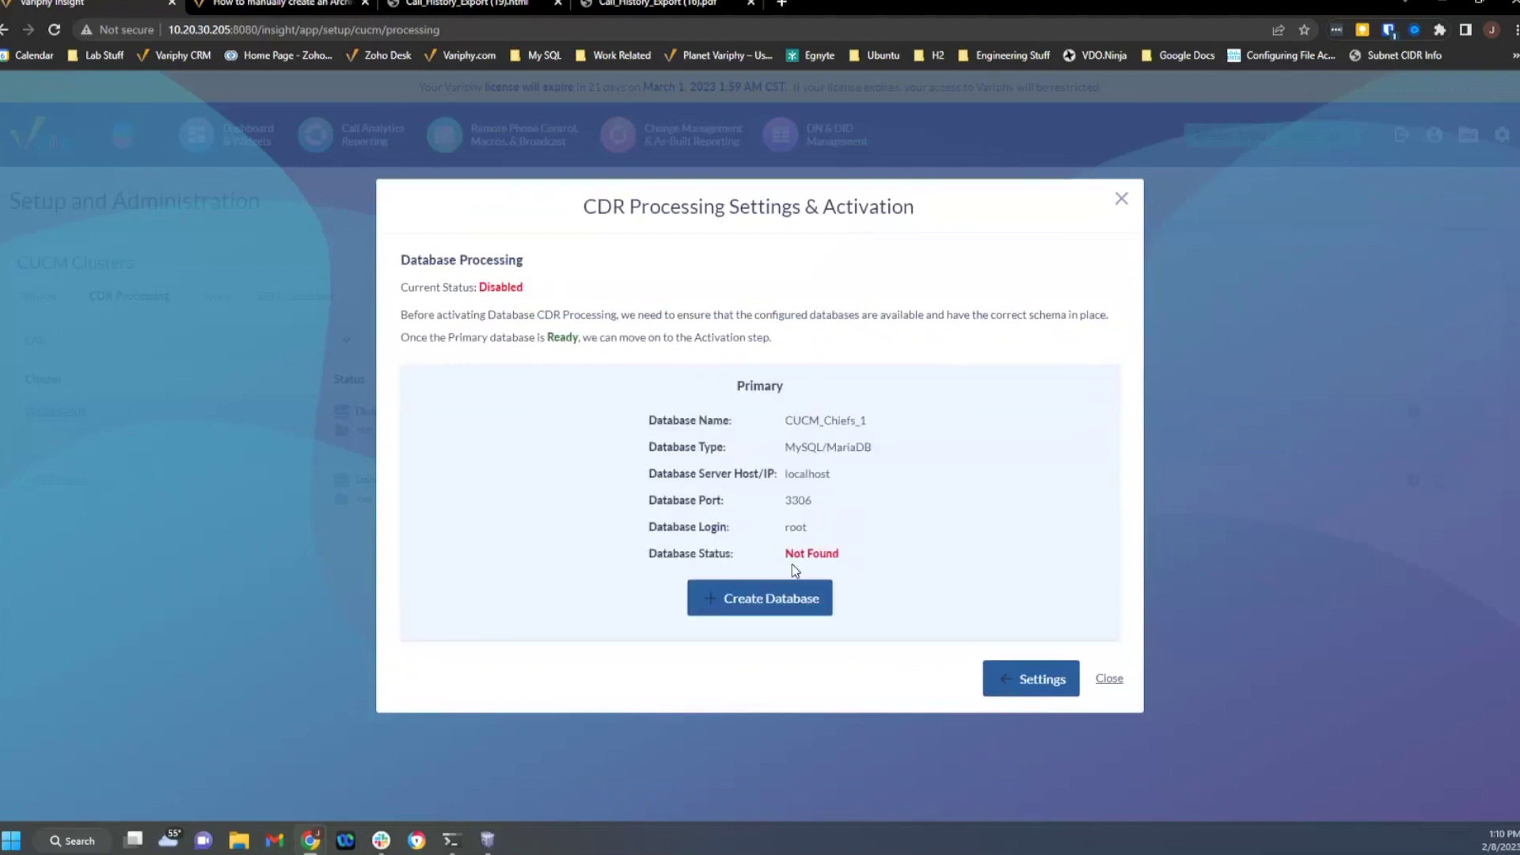
- Create the CUCM_Chiefs_1 database, activate database CDR processing, and close the activation dialog
click(789, 605)
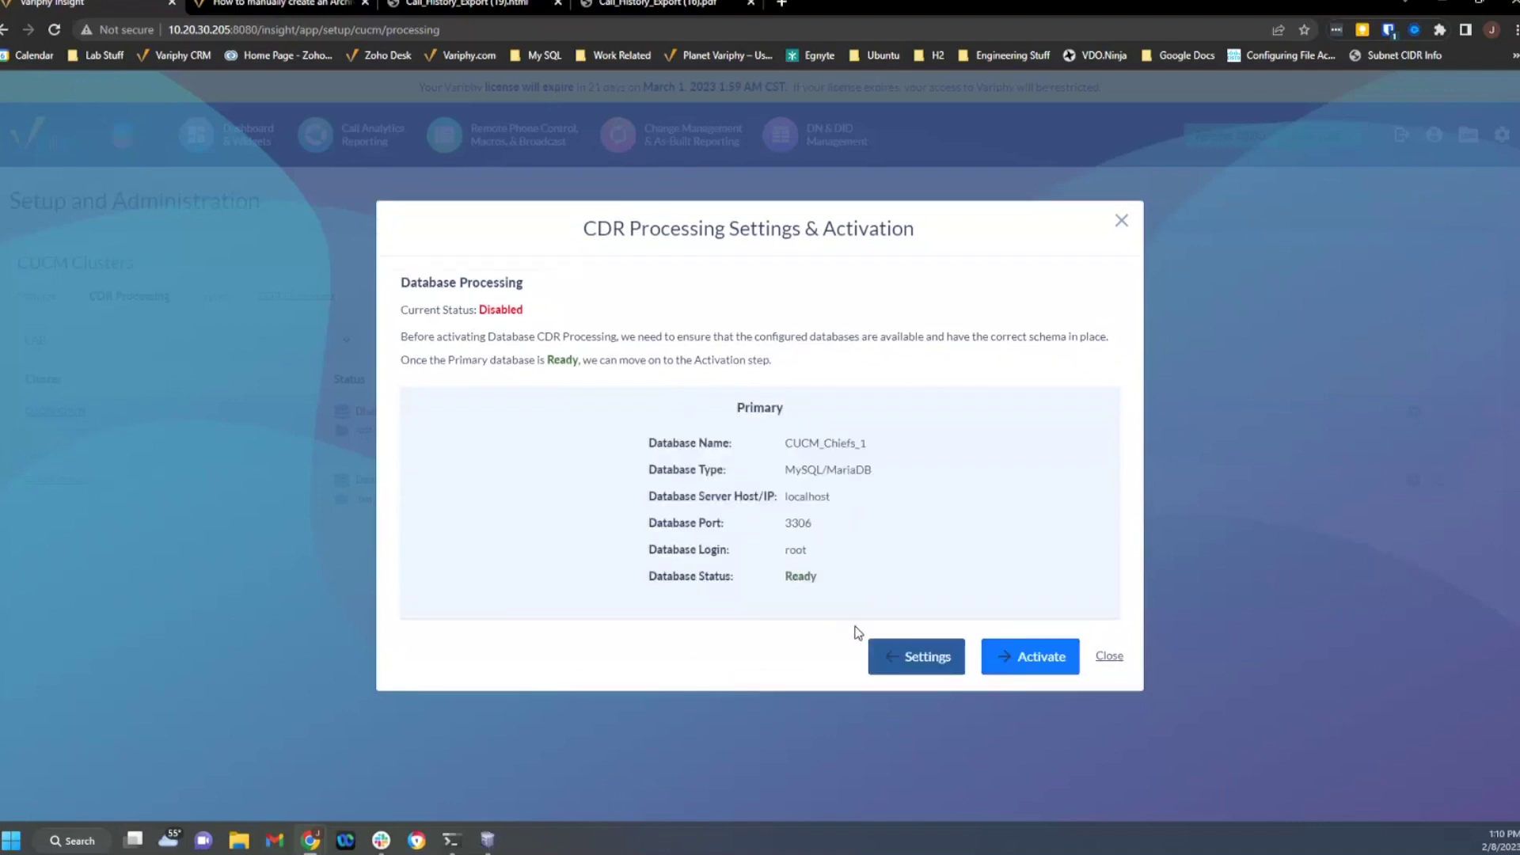
click(1013, 658)
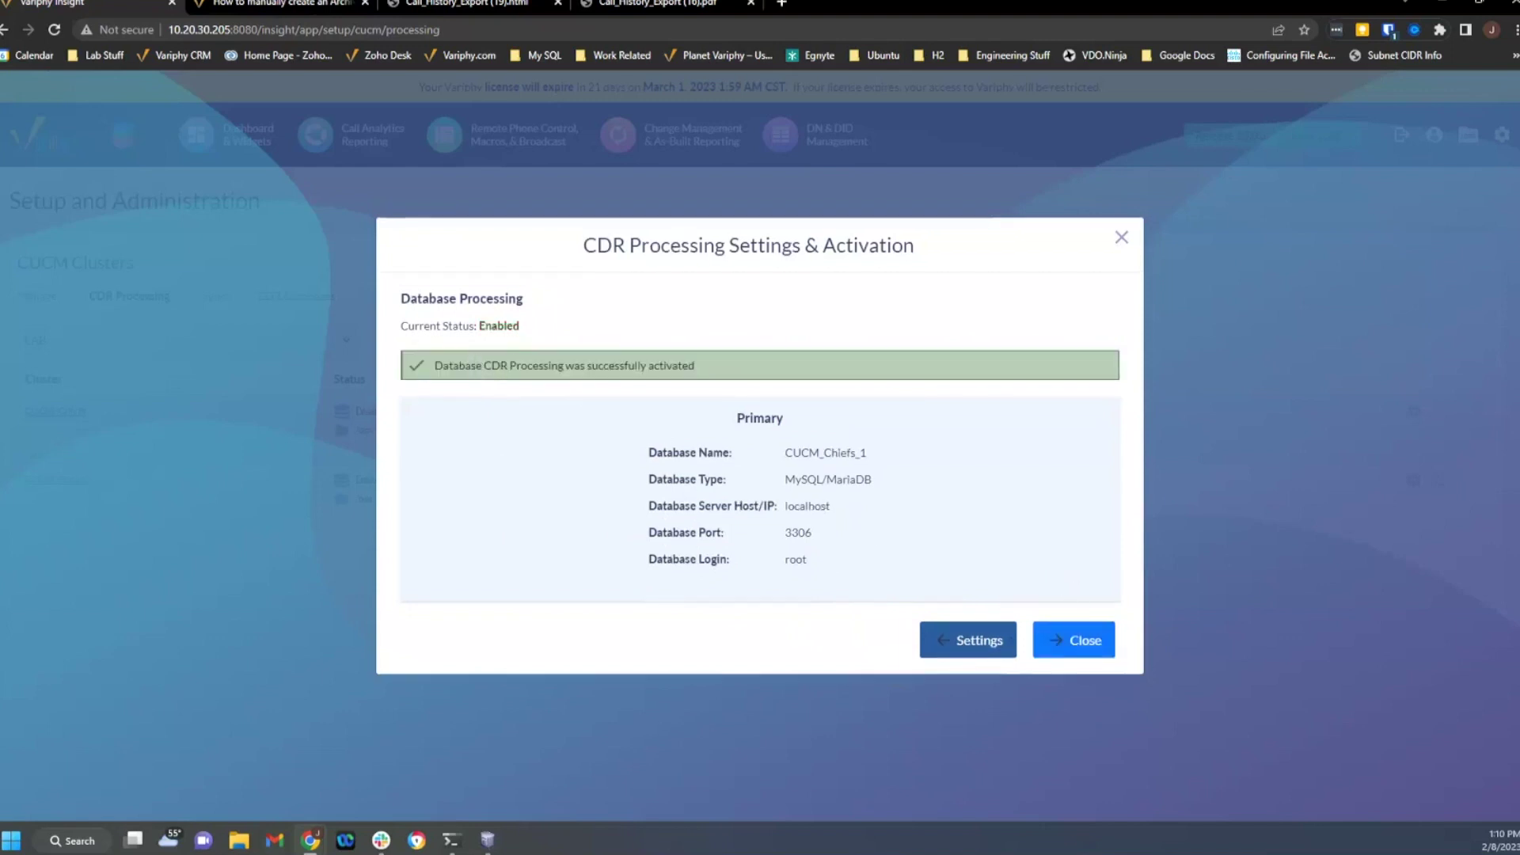
click(1070, 634)
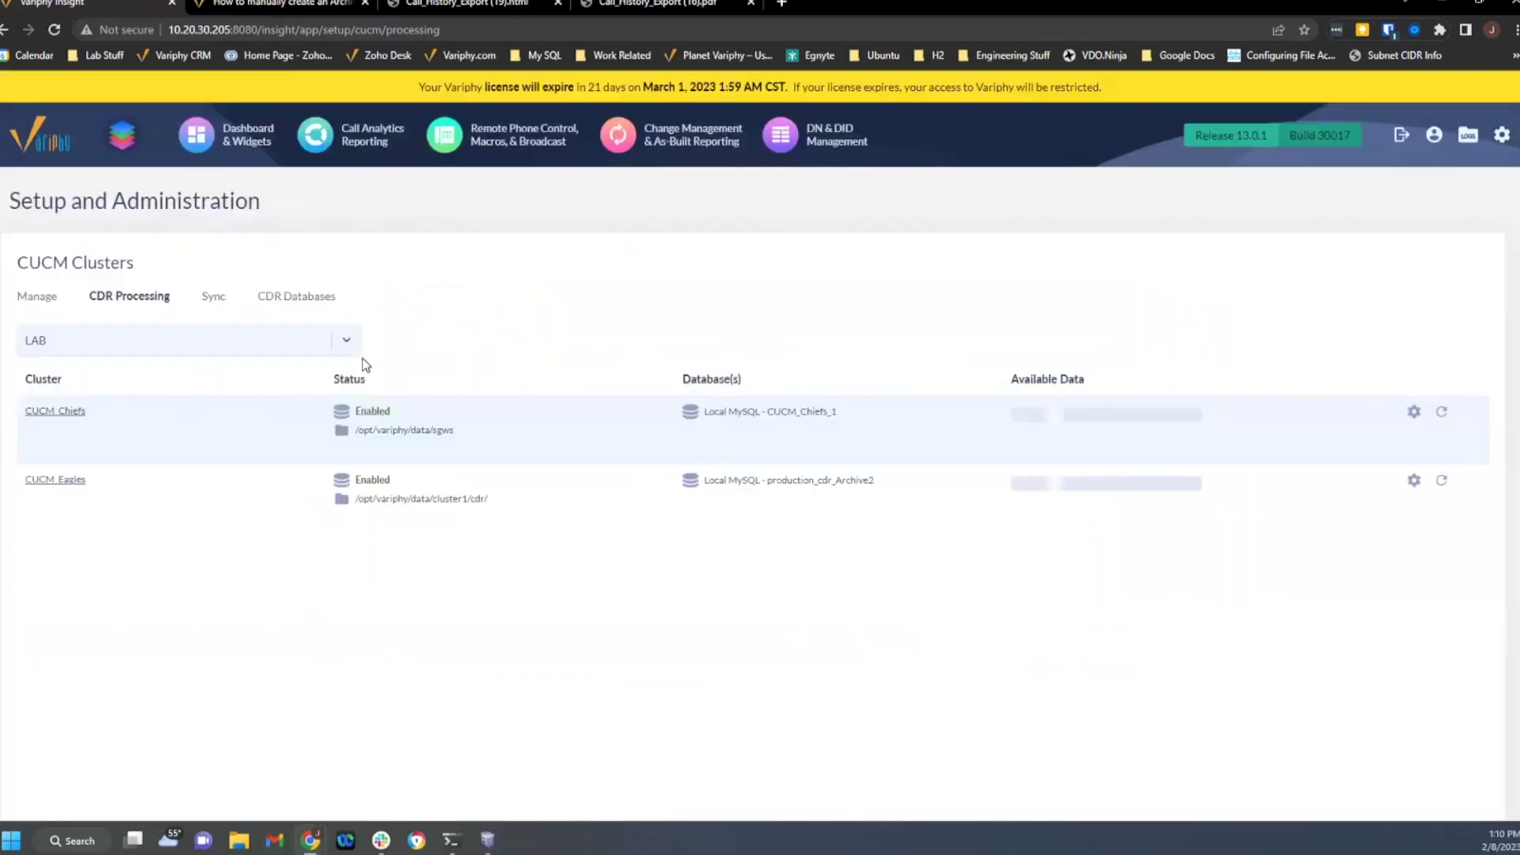
- Display the CDR databases belonging to the CUCM_Chiefs cluster
click(308, 298)
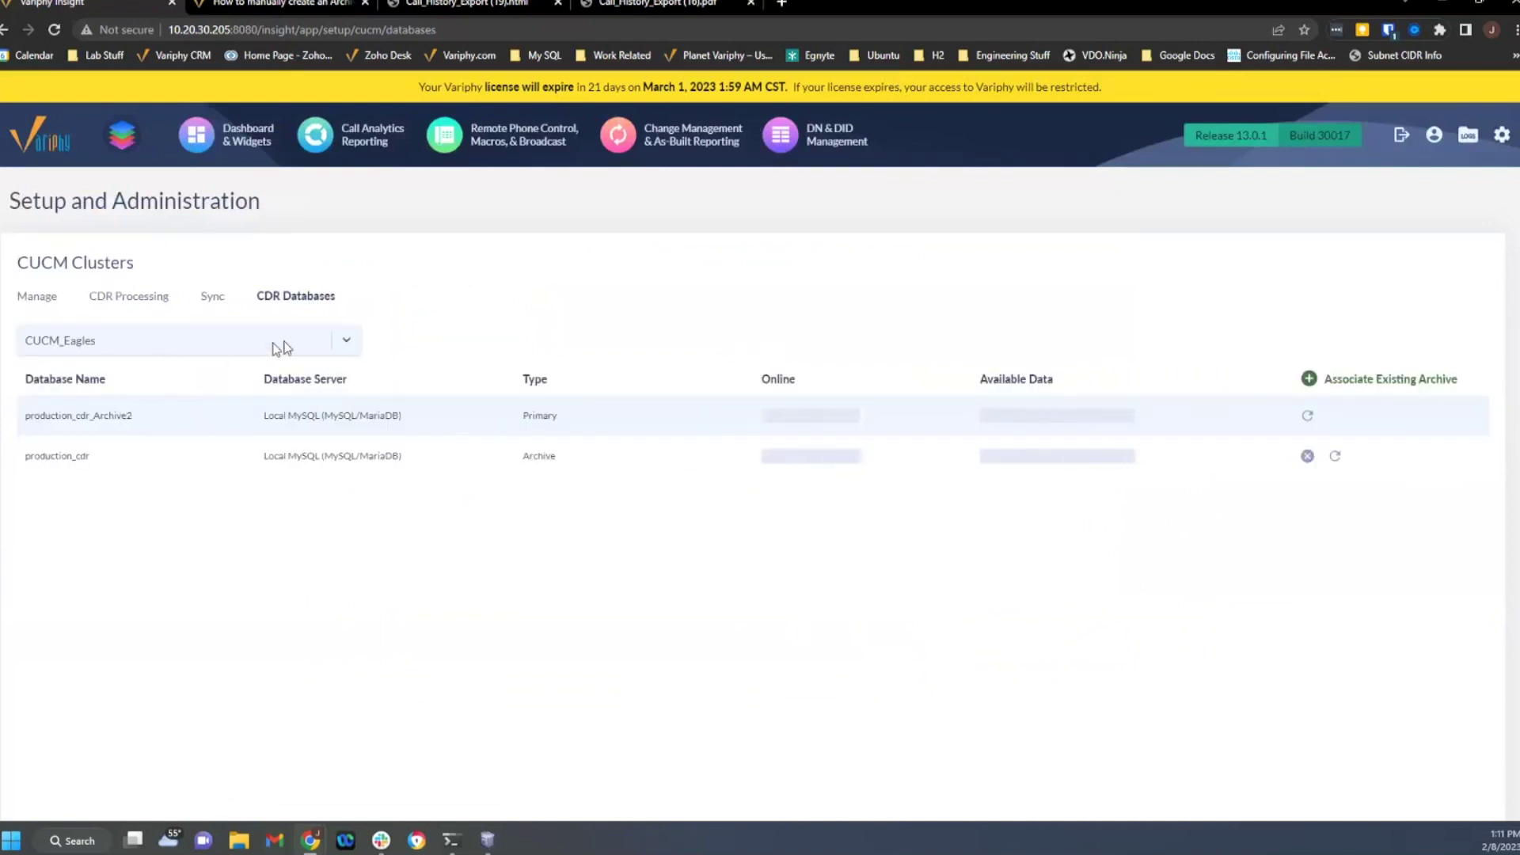
click(348, 340)
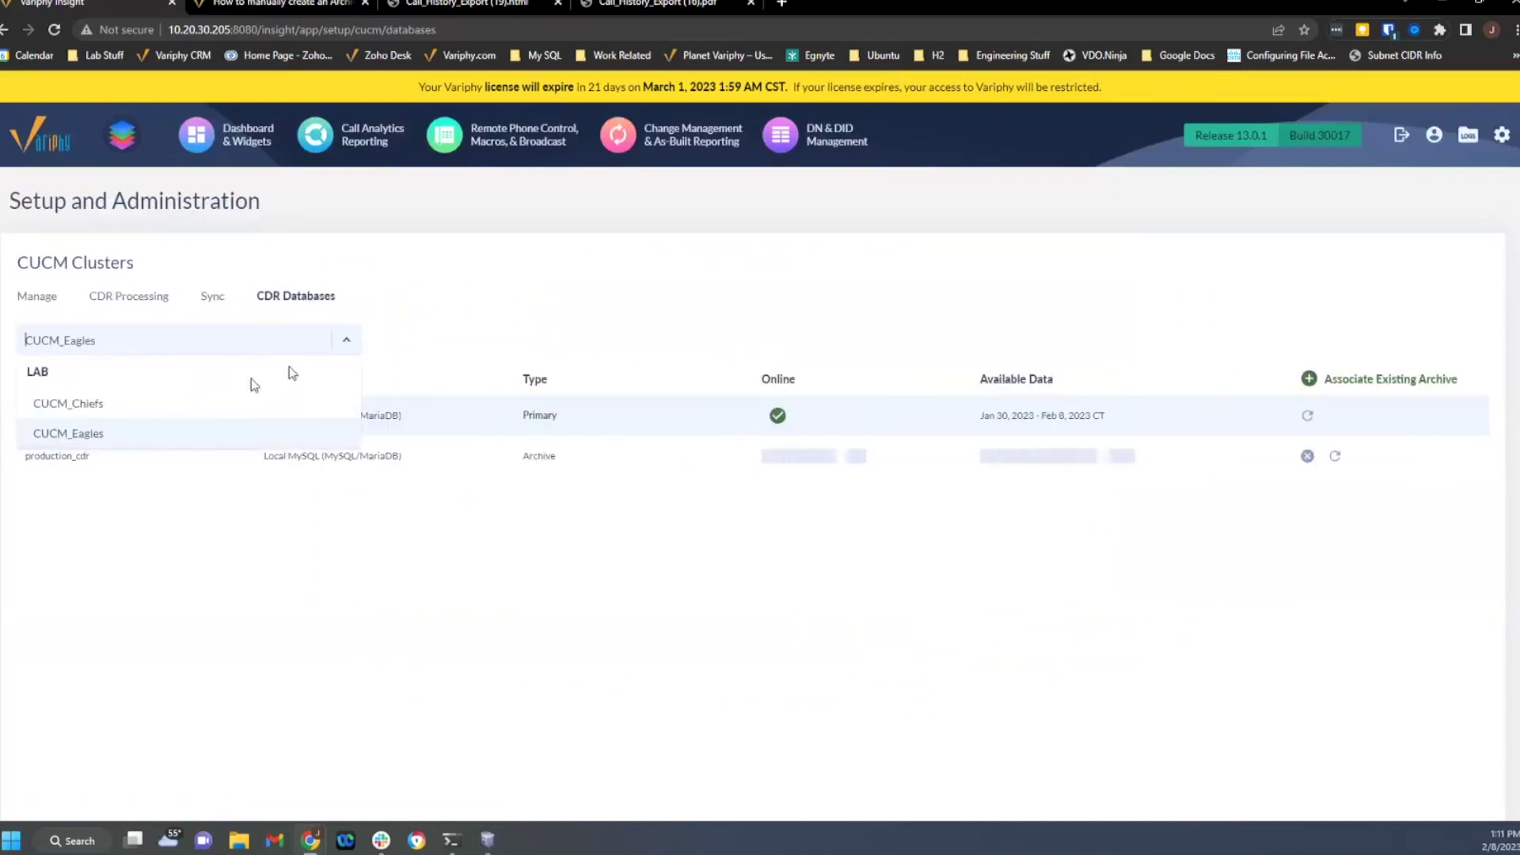
click(122, 417)
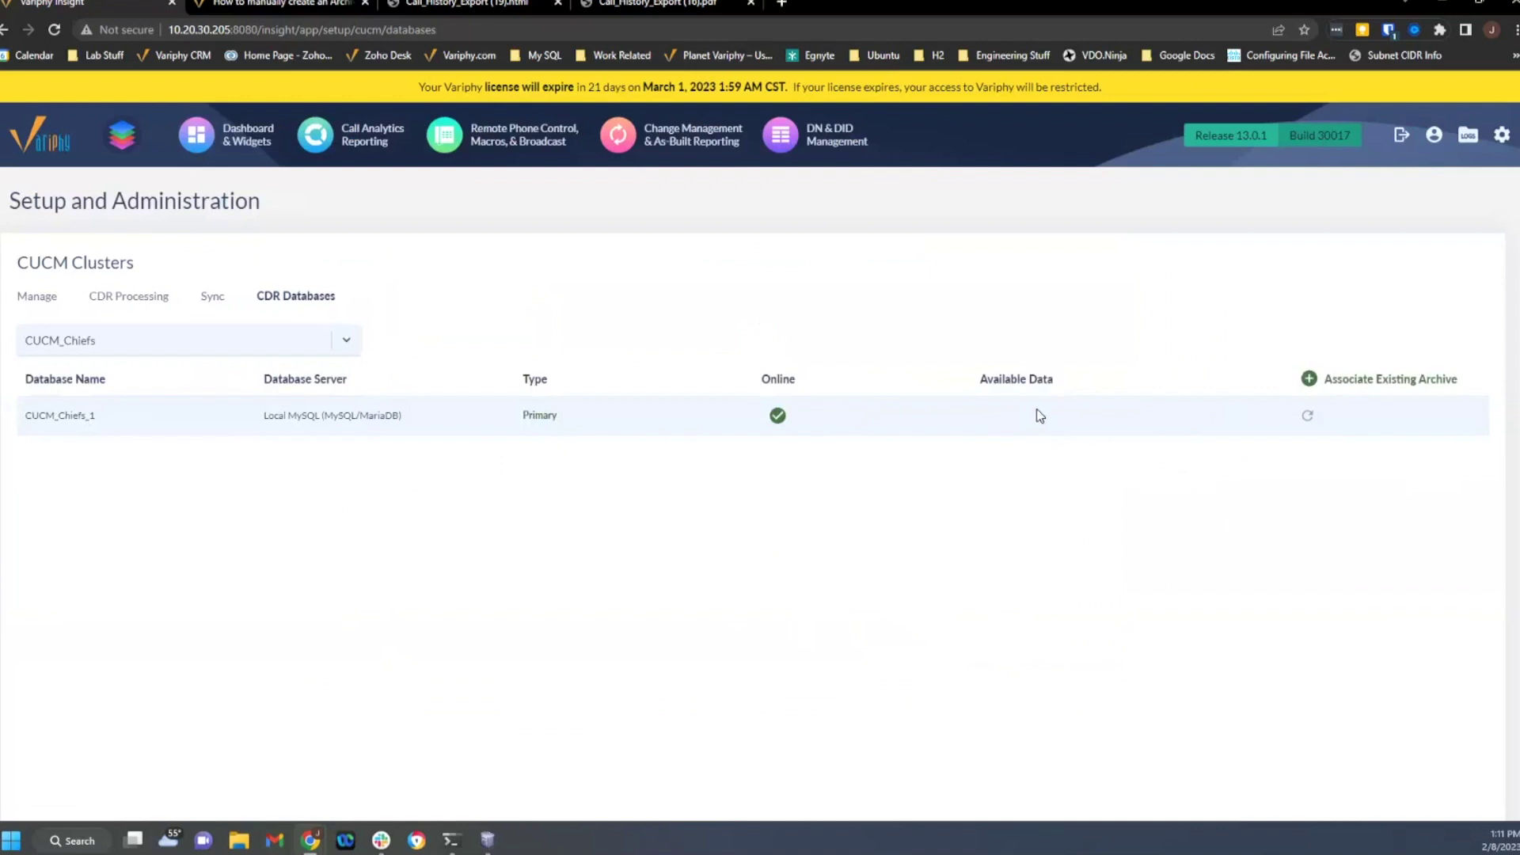
- Associate the existing cucm_chiefs database on the Local MySQL server as an archive of the CUCM_Chiefs cluster
click(1346, 385)
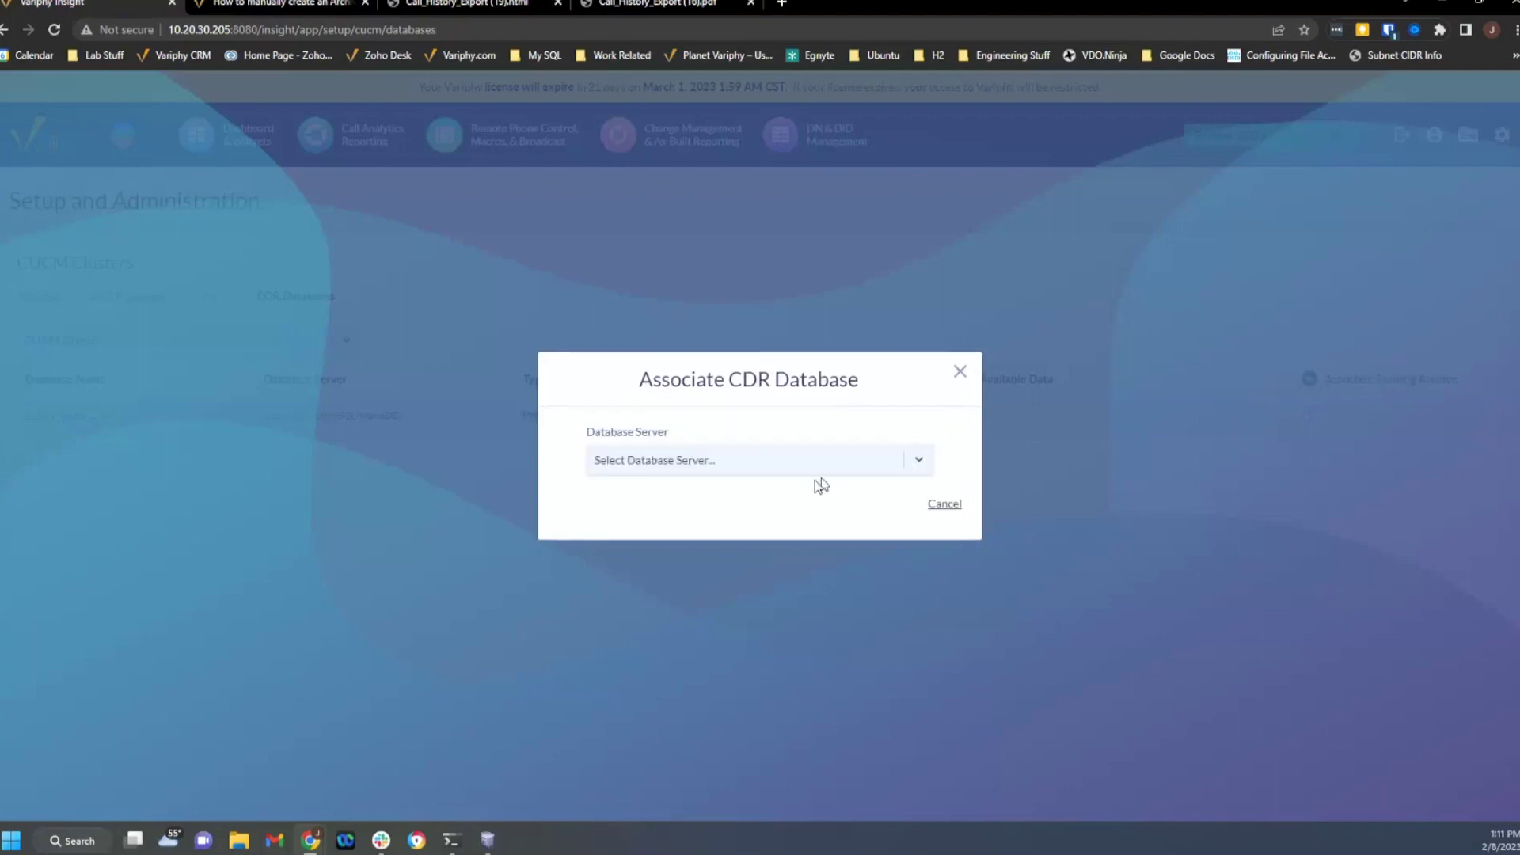
click(848, 468)
click(664, 497)
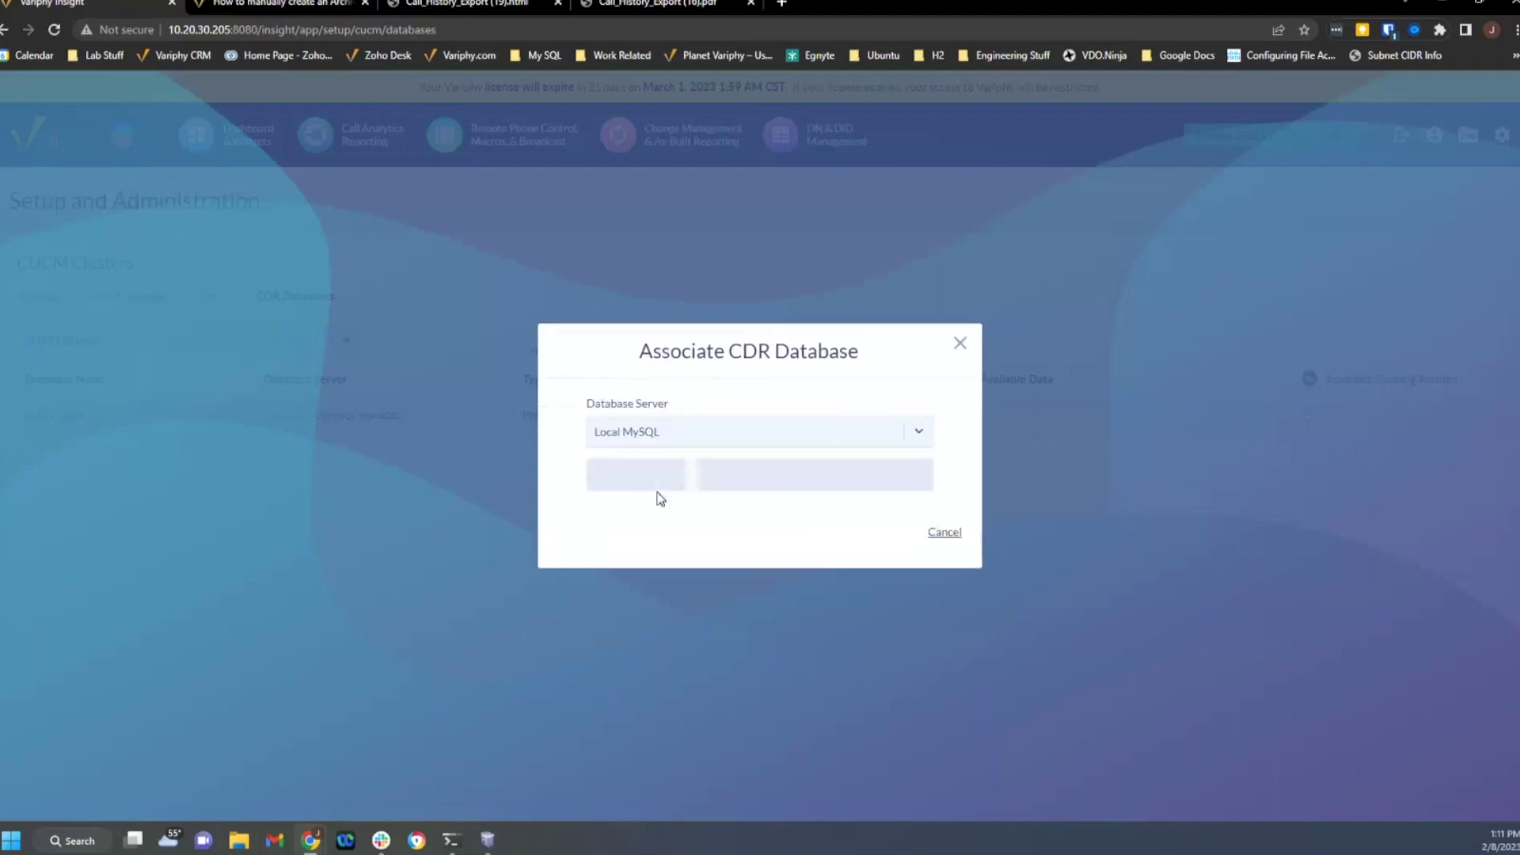
click(692, 491)
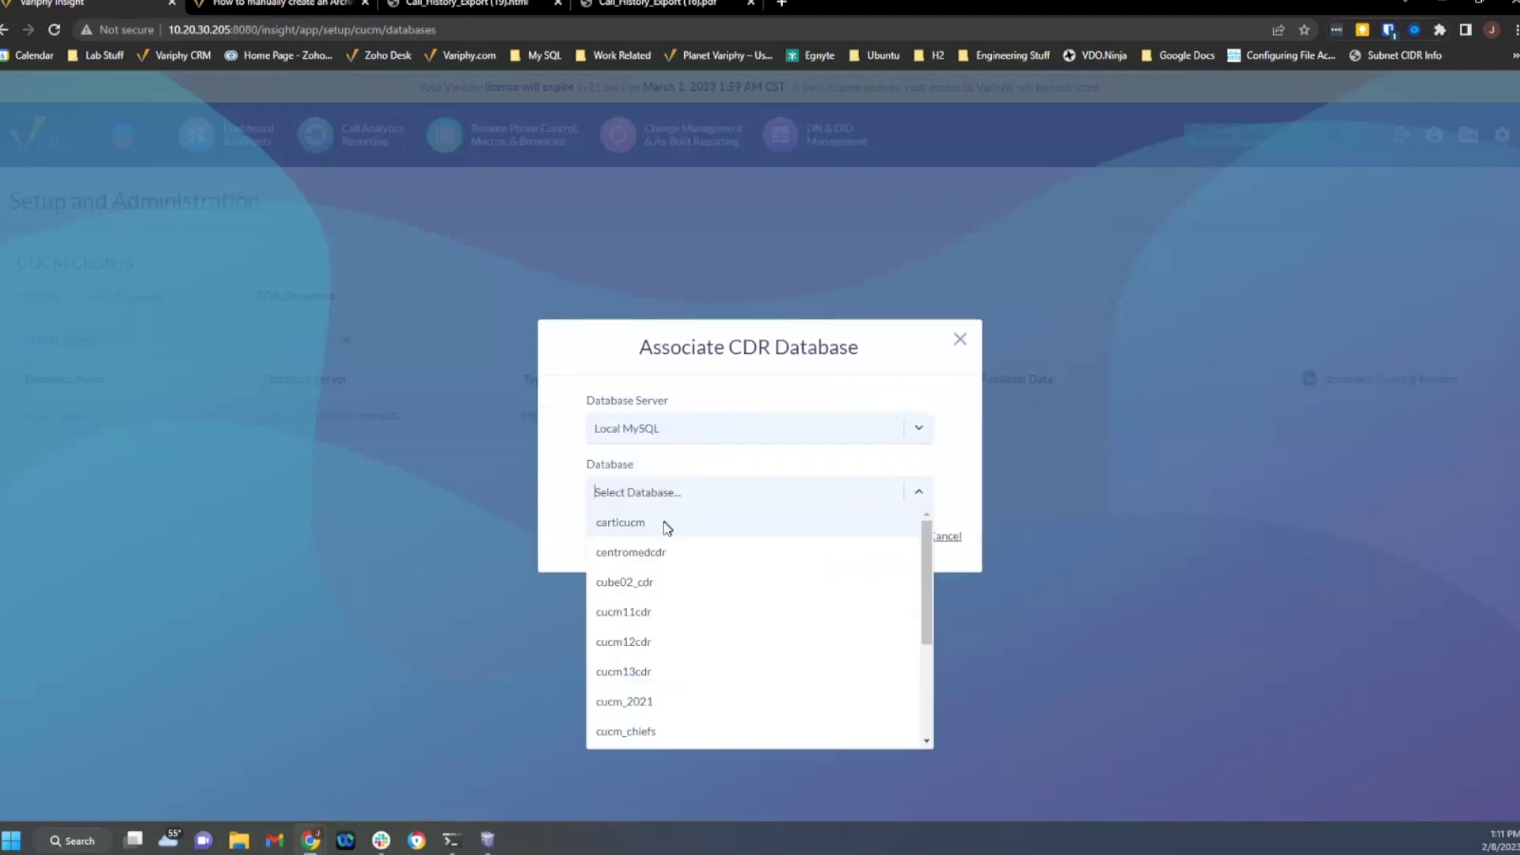
click(640, 733)
click(875, 533)
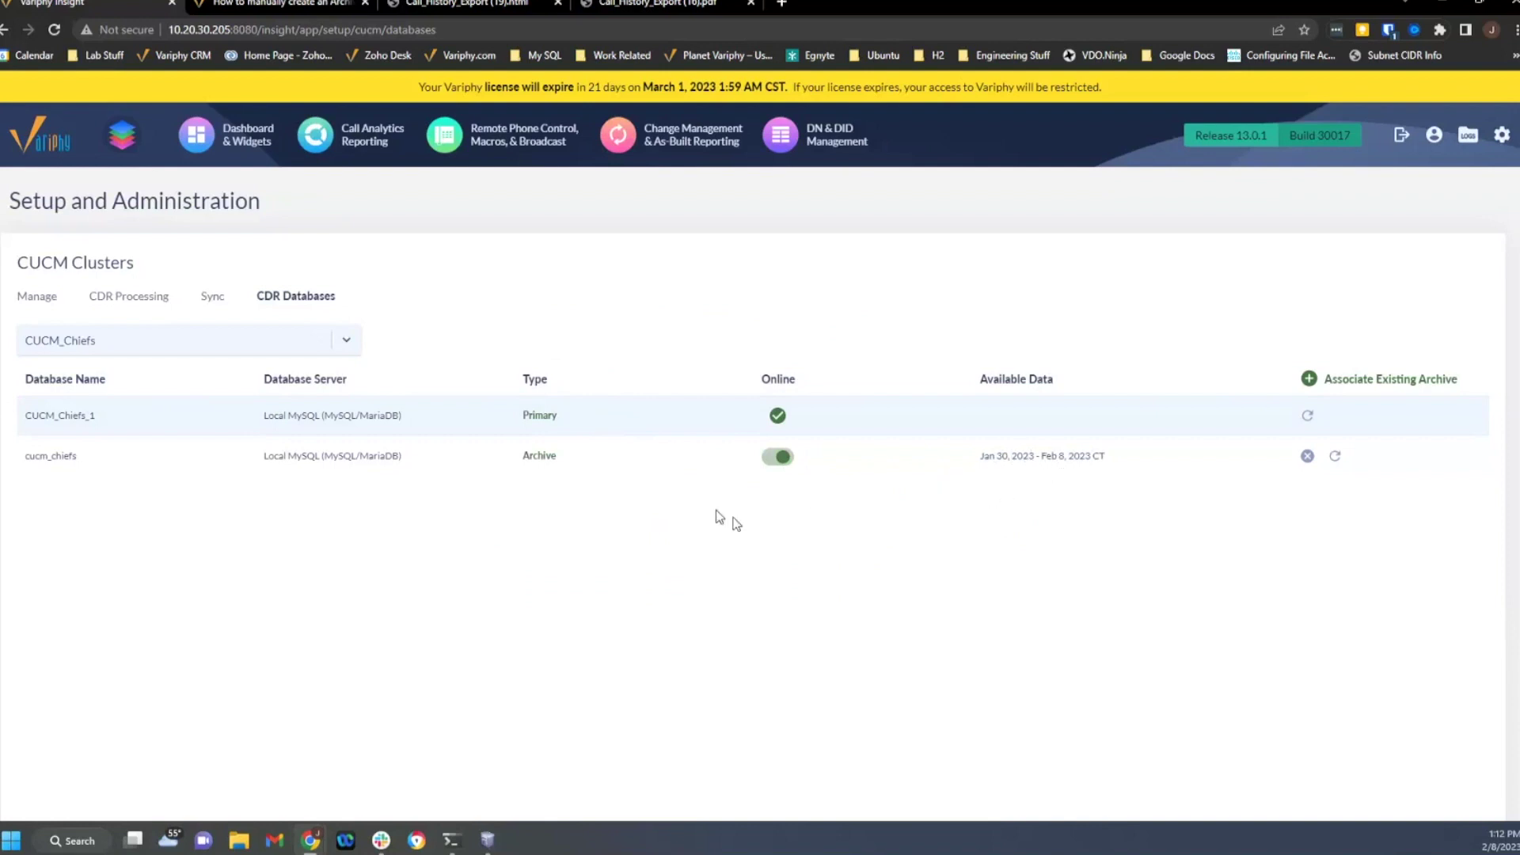
- Display the CUCM_Eagles databases and examine the archive type and available data ranges of its primary and archive databases
click(345, 342)
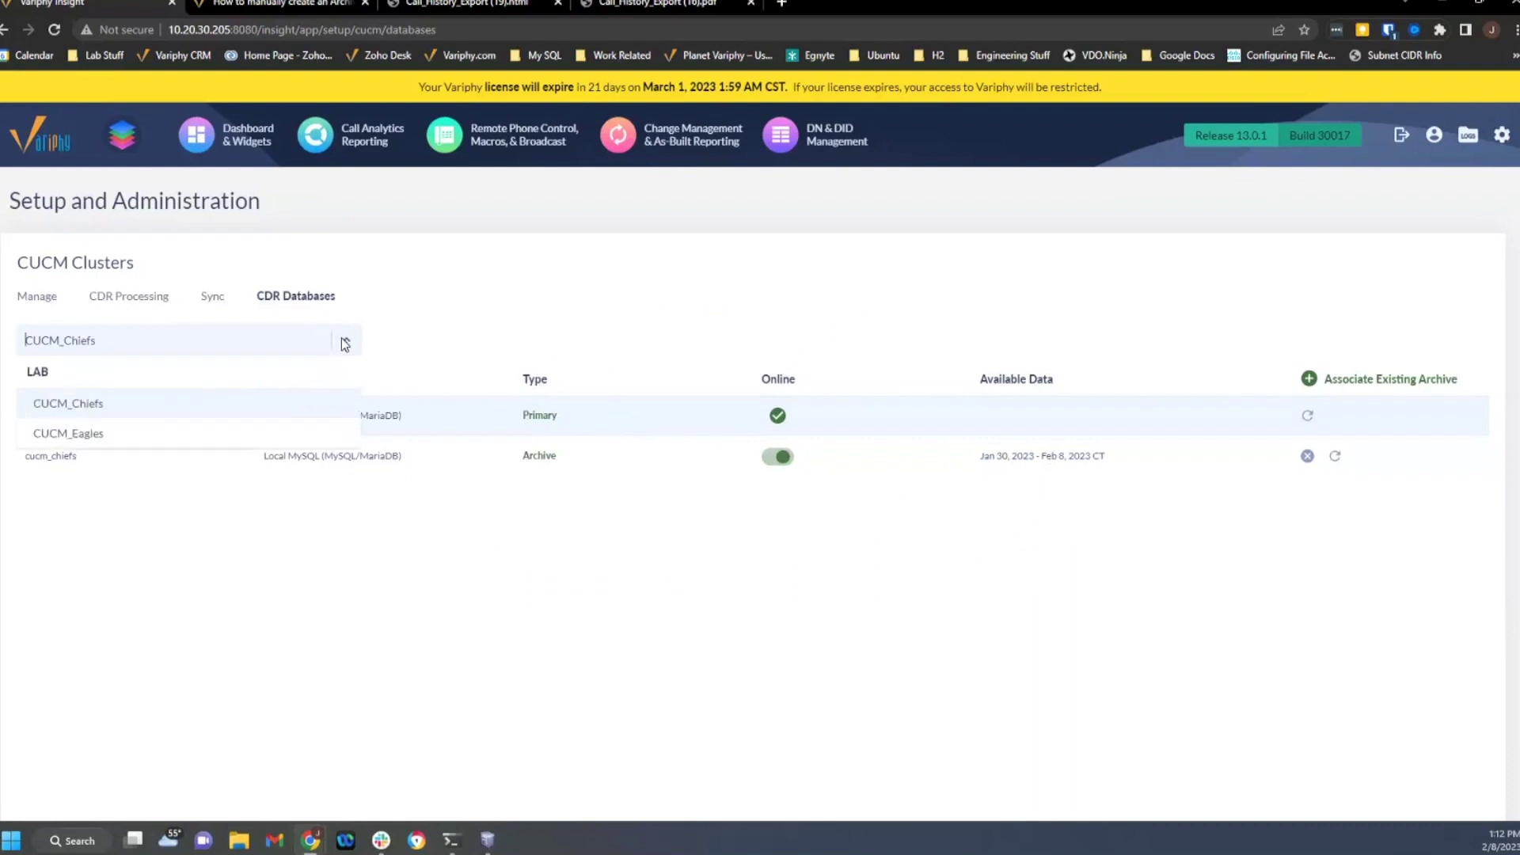
click(89, 438)
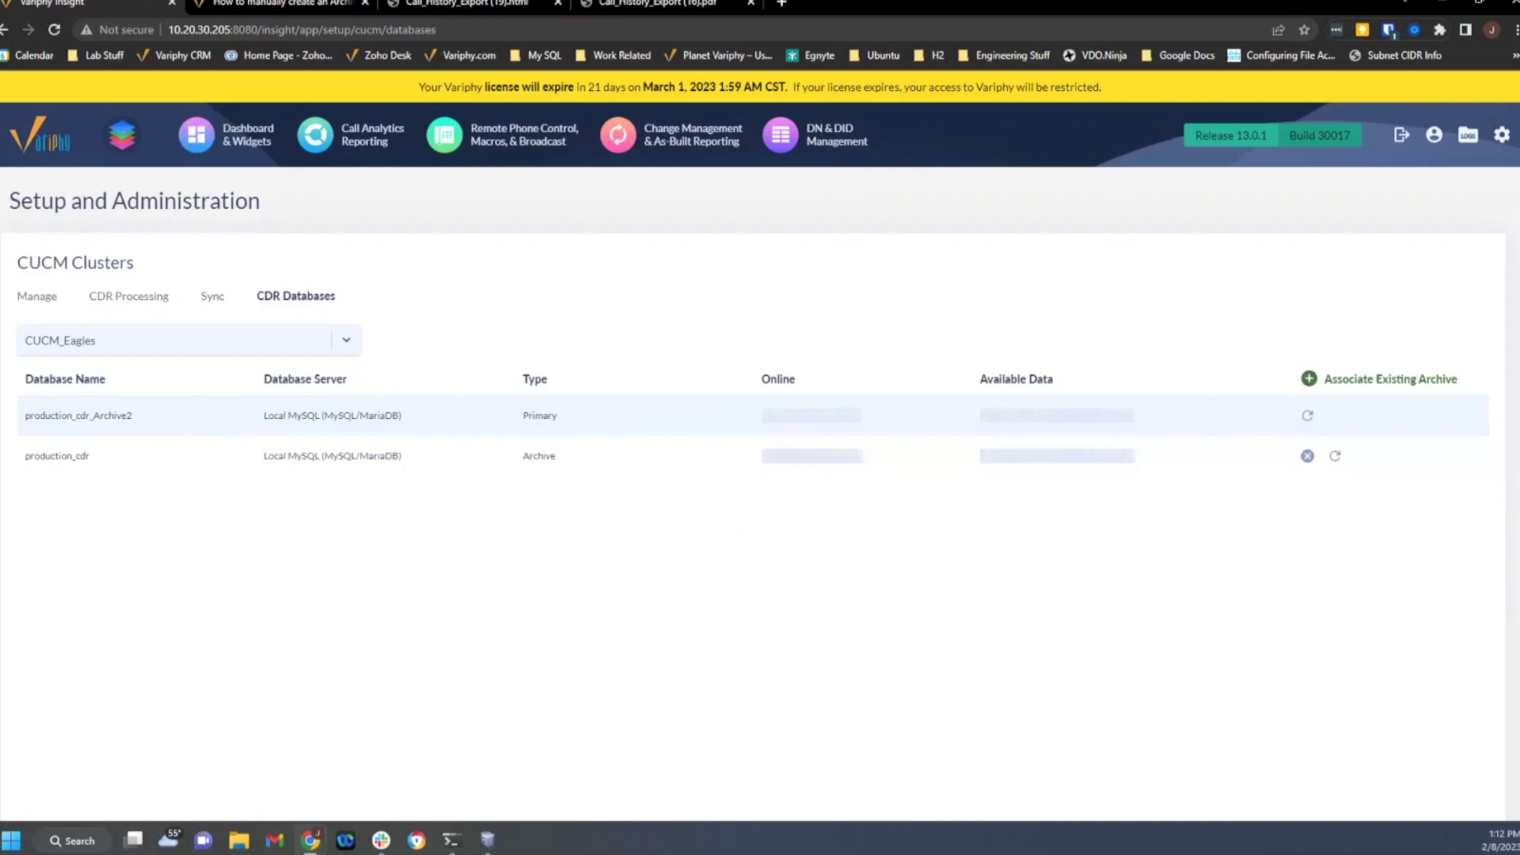
double_click(538, 457)
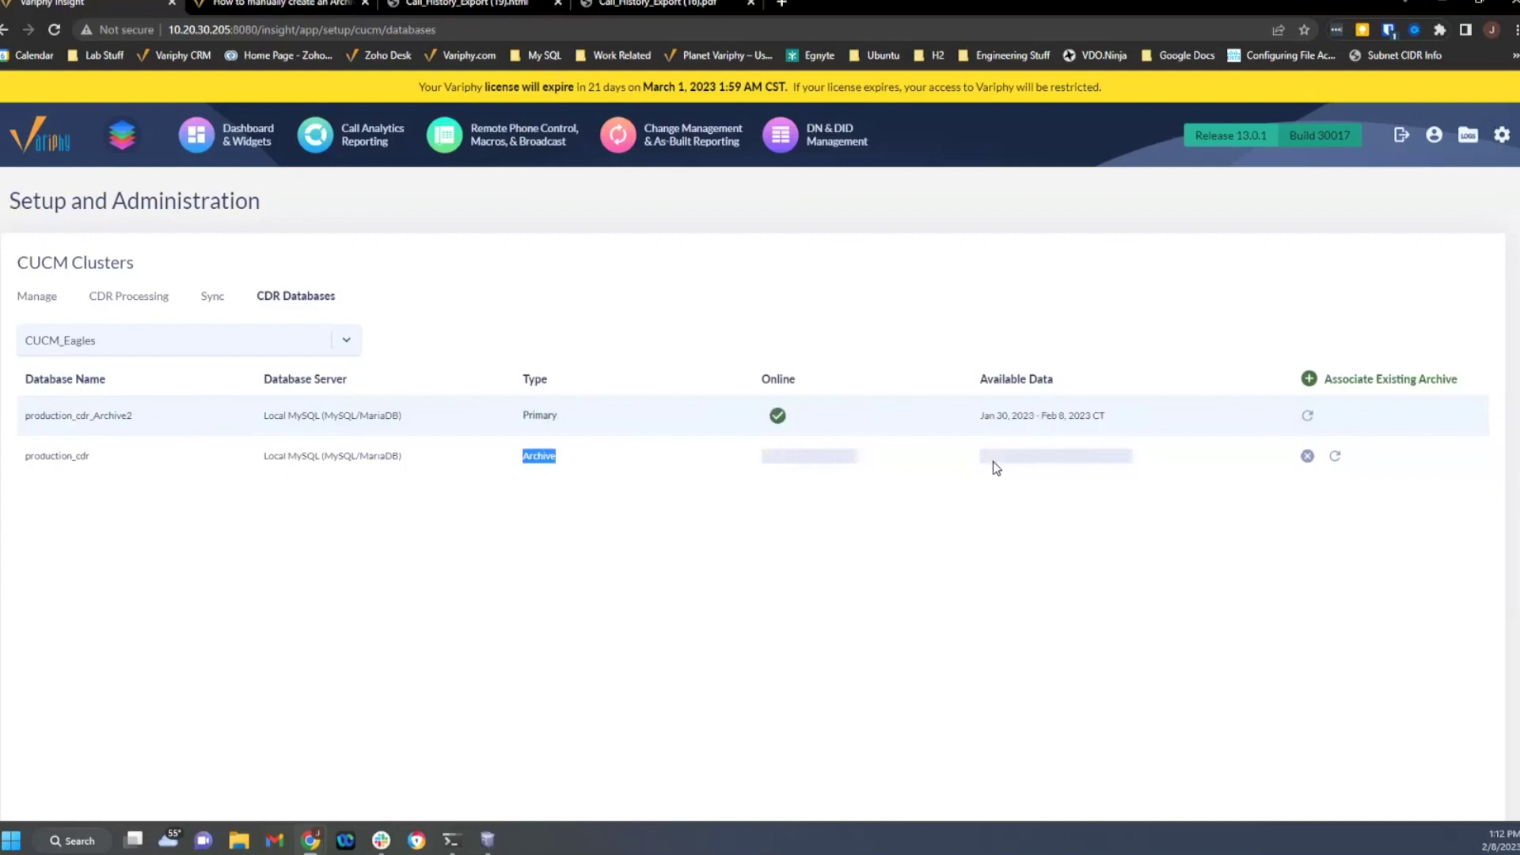
drag(983, 463, 1103, 462)
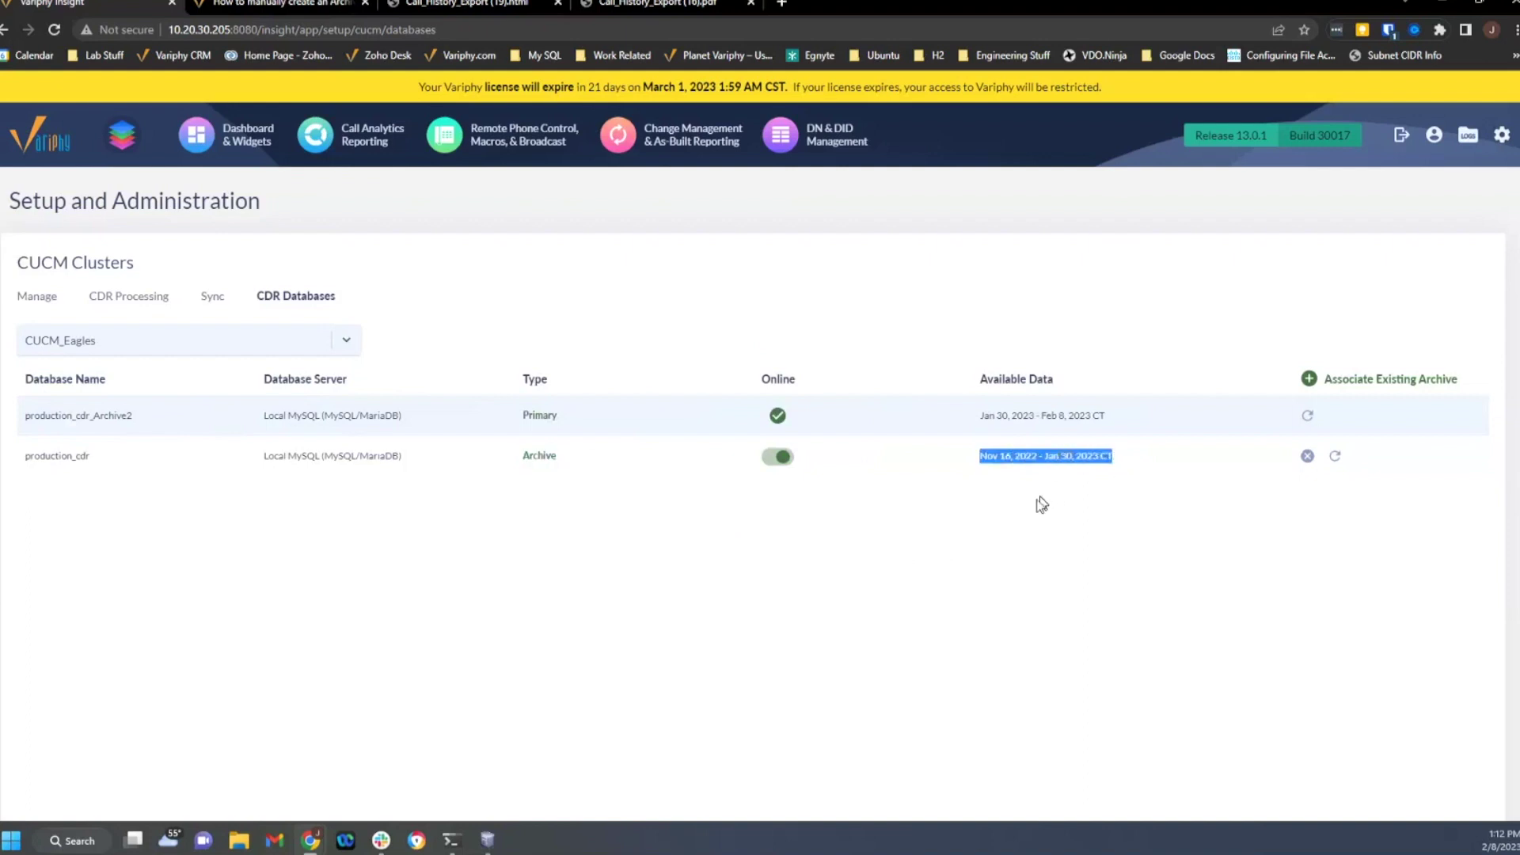
click(982, 426)
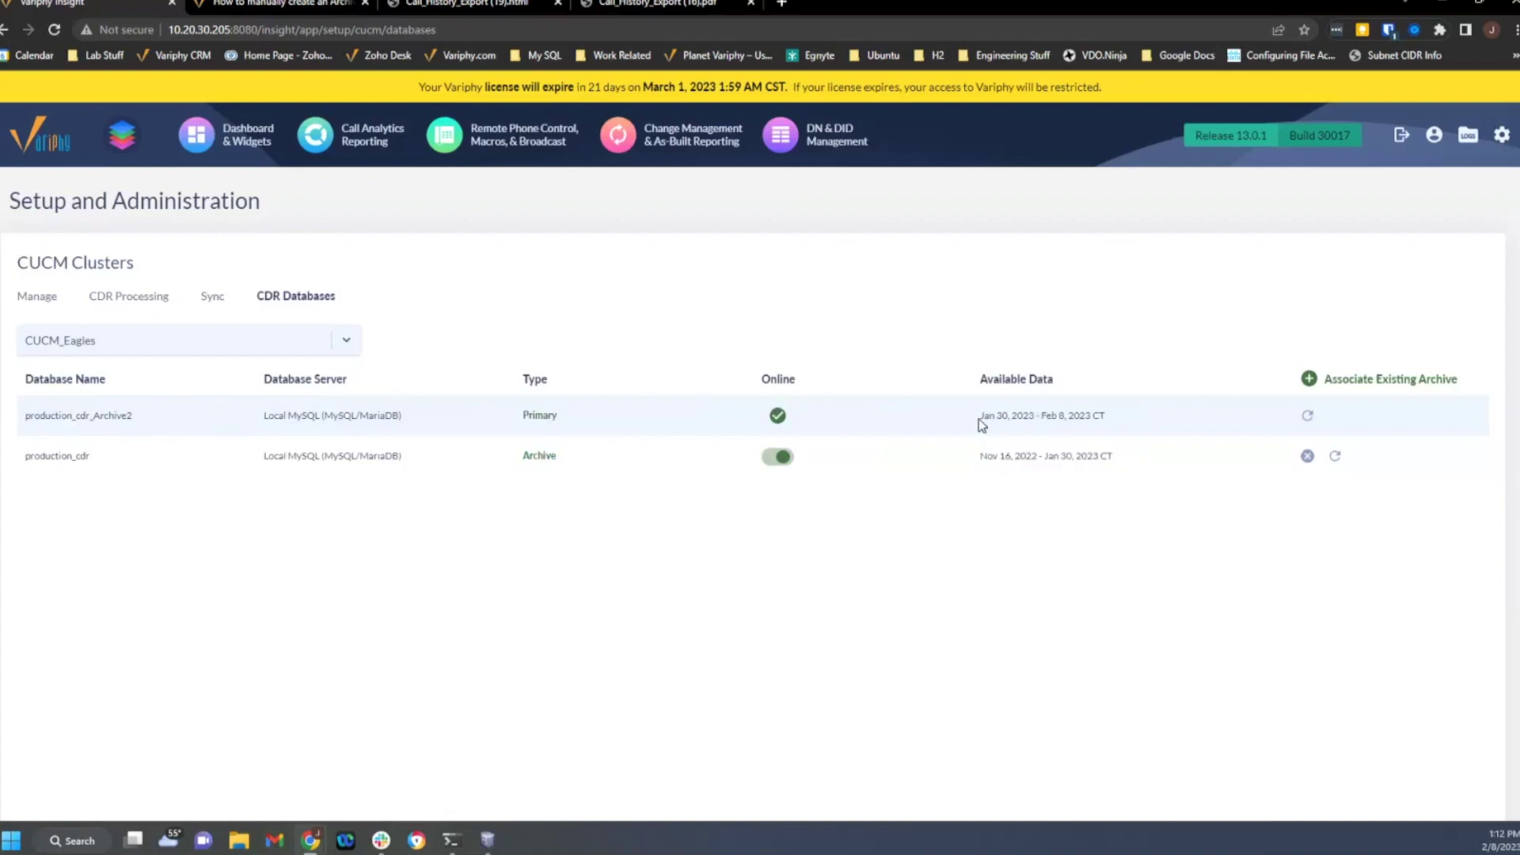
drag(1055, 430, 1113, 432)
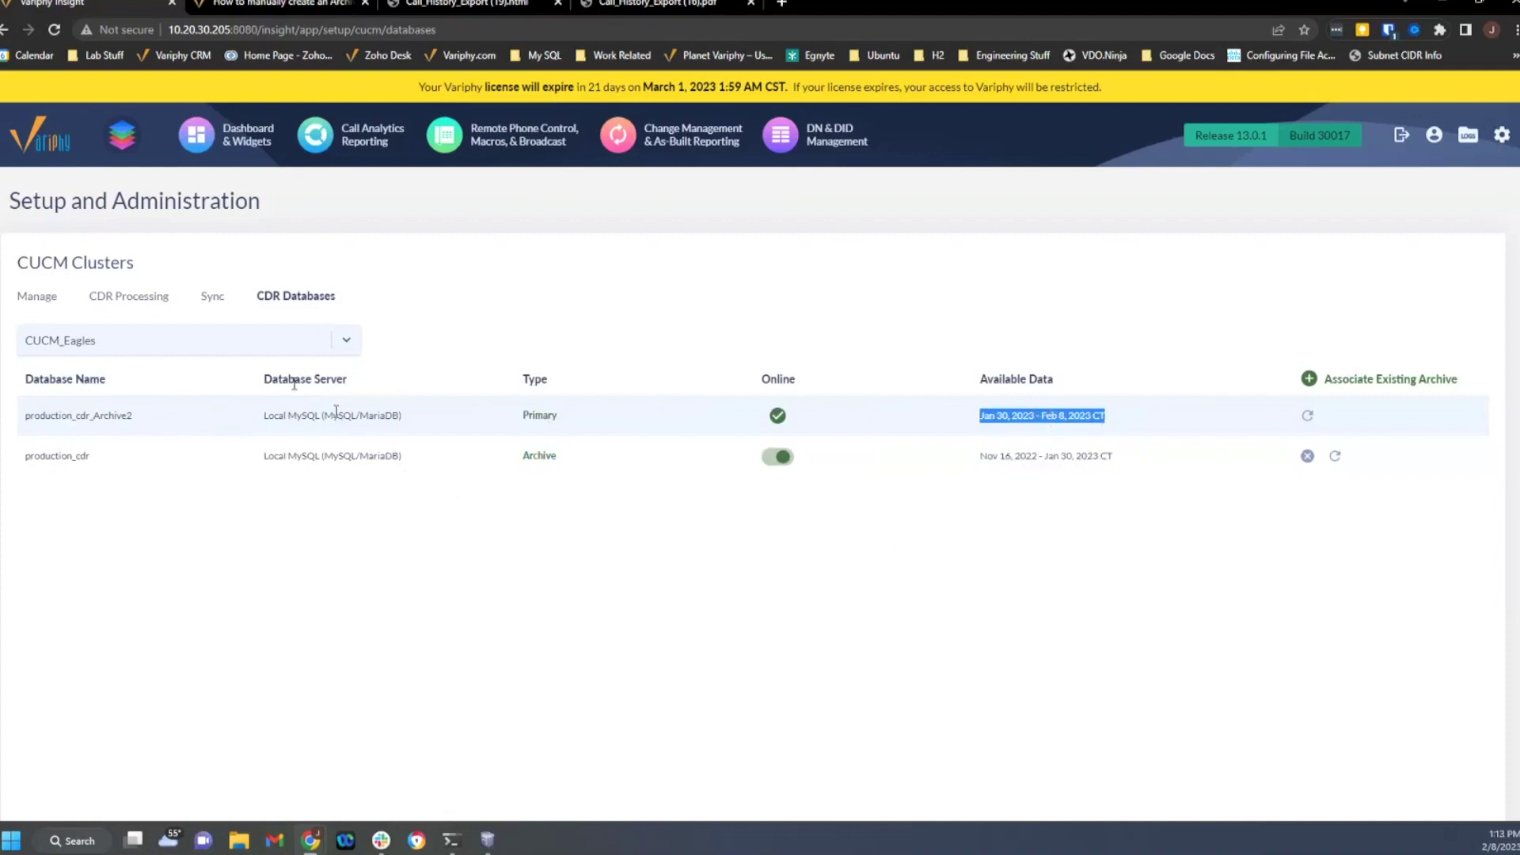
- Set the primary database name to production_cdr_Archive3 in the CUCM_Eagles CDR processing settings and save to continue
click(163, 298)
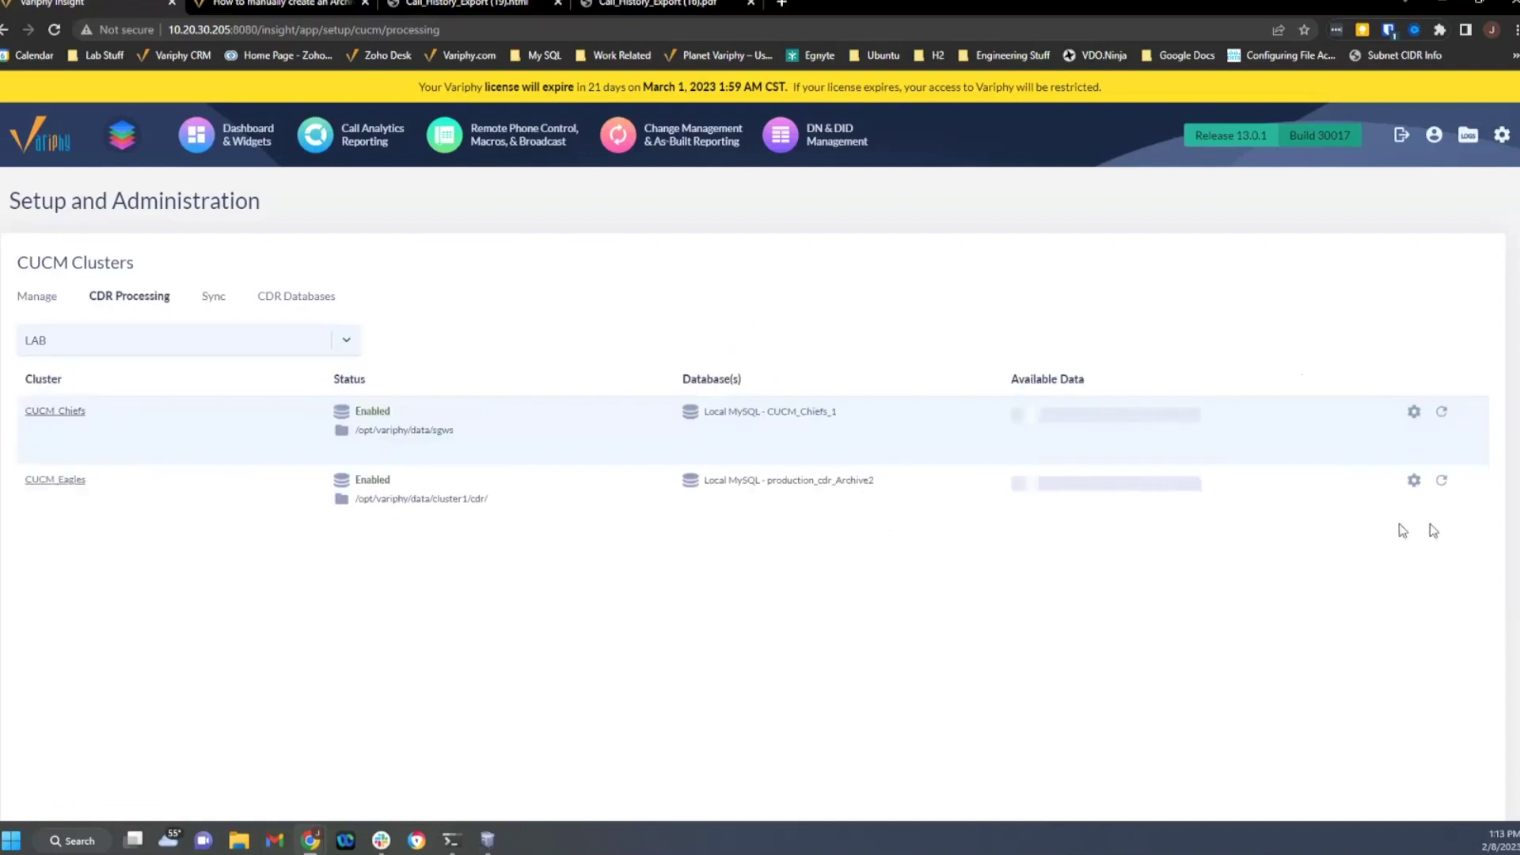
click(1415, 481)
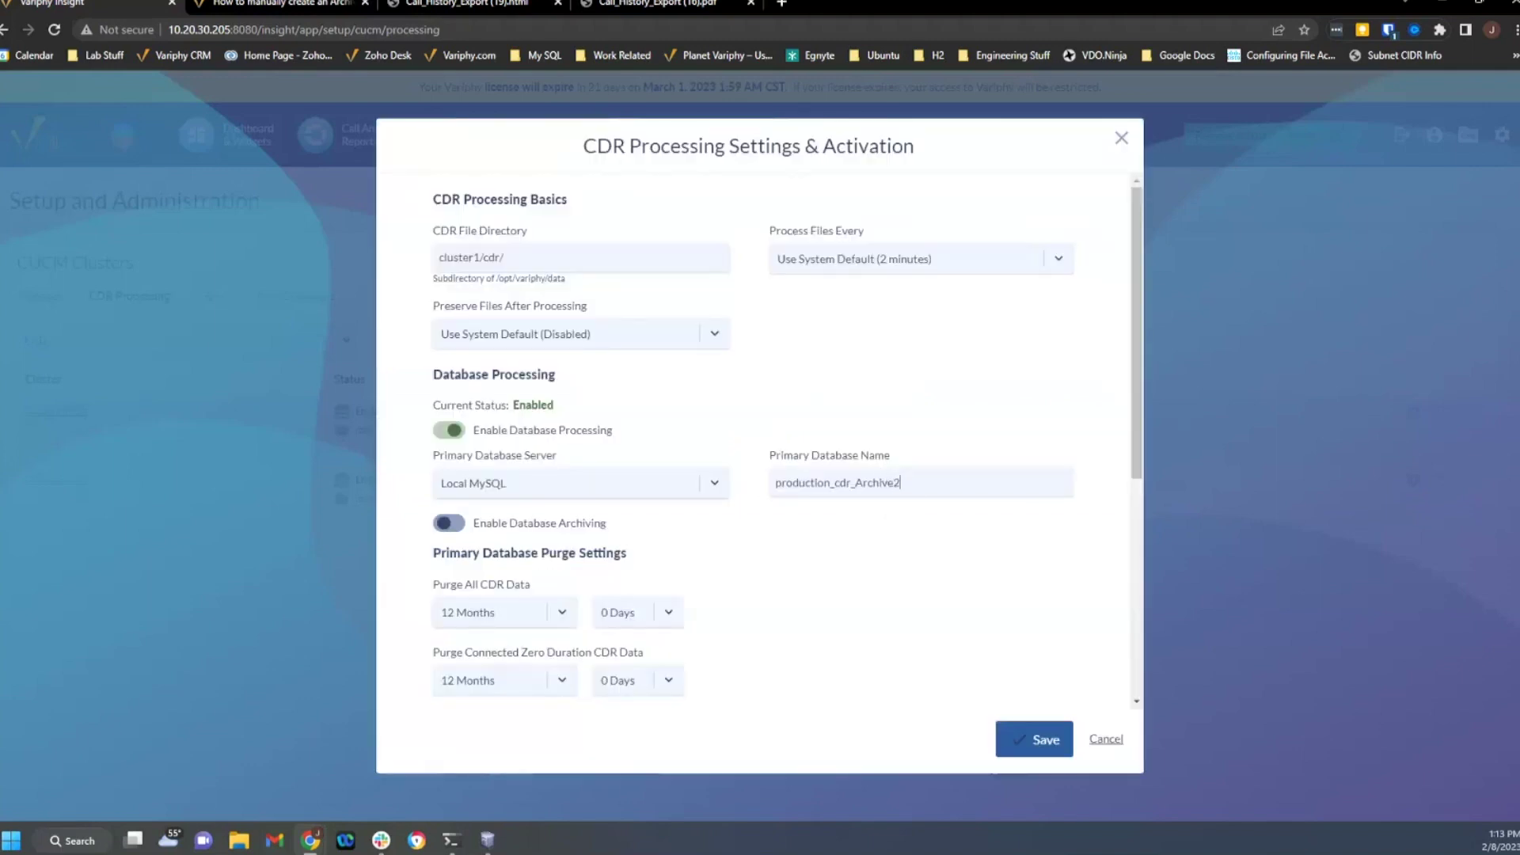
key(BackSpace)
text(3)
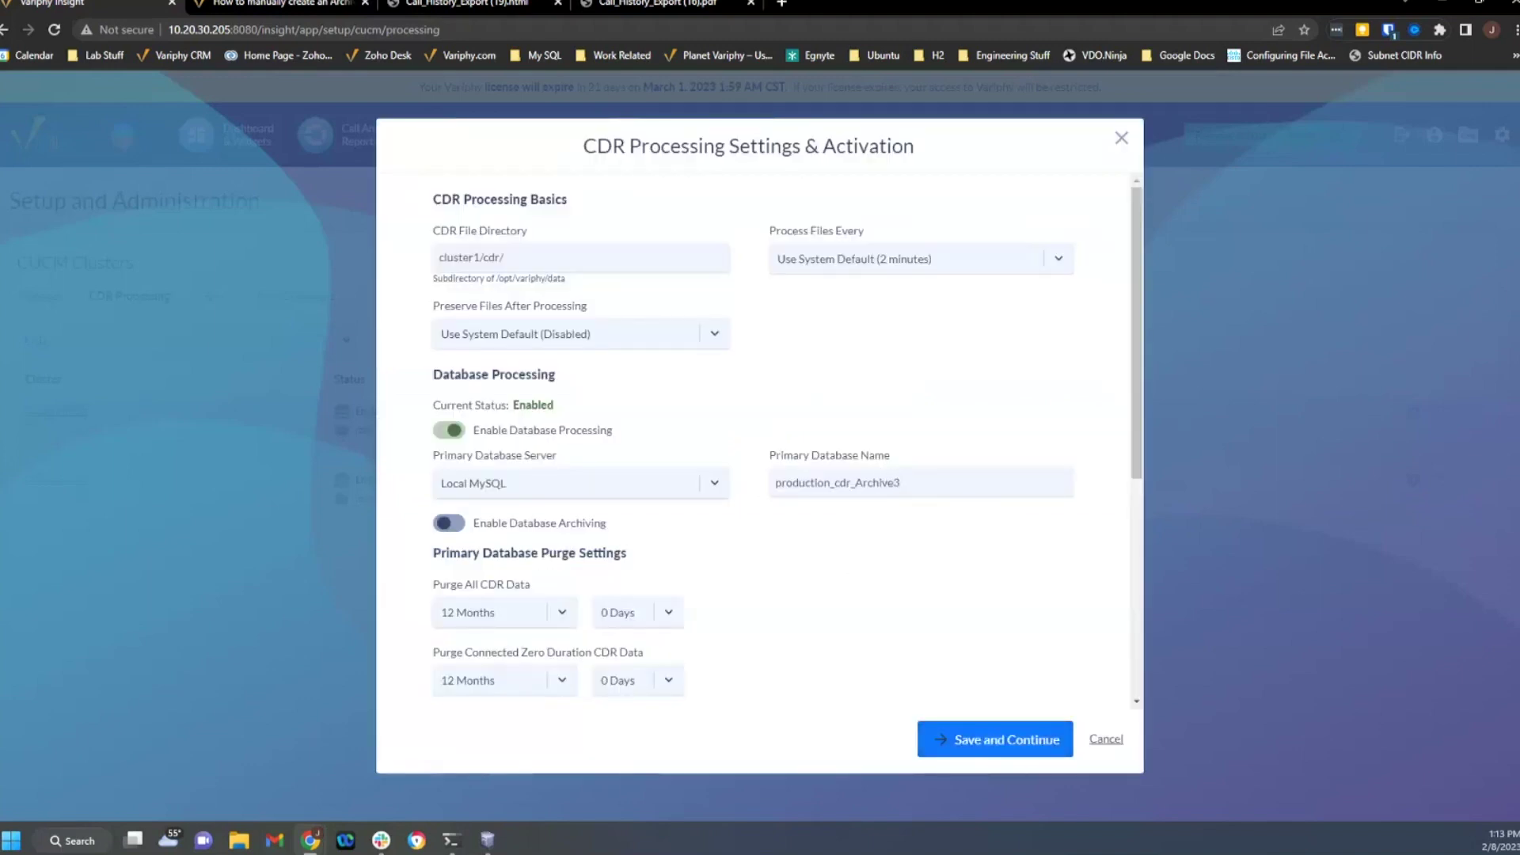
click(962, 739)
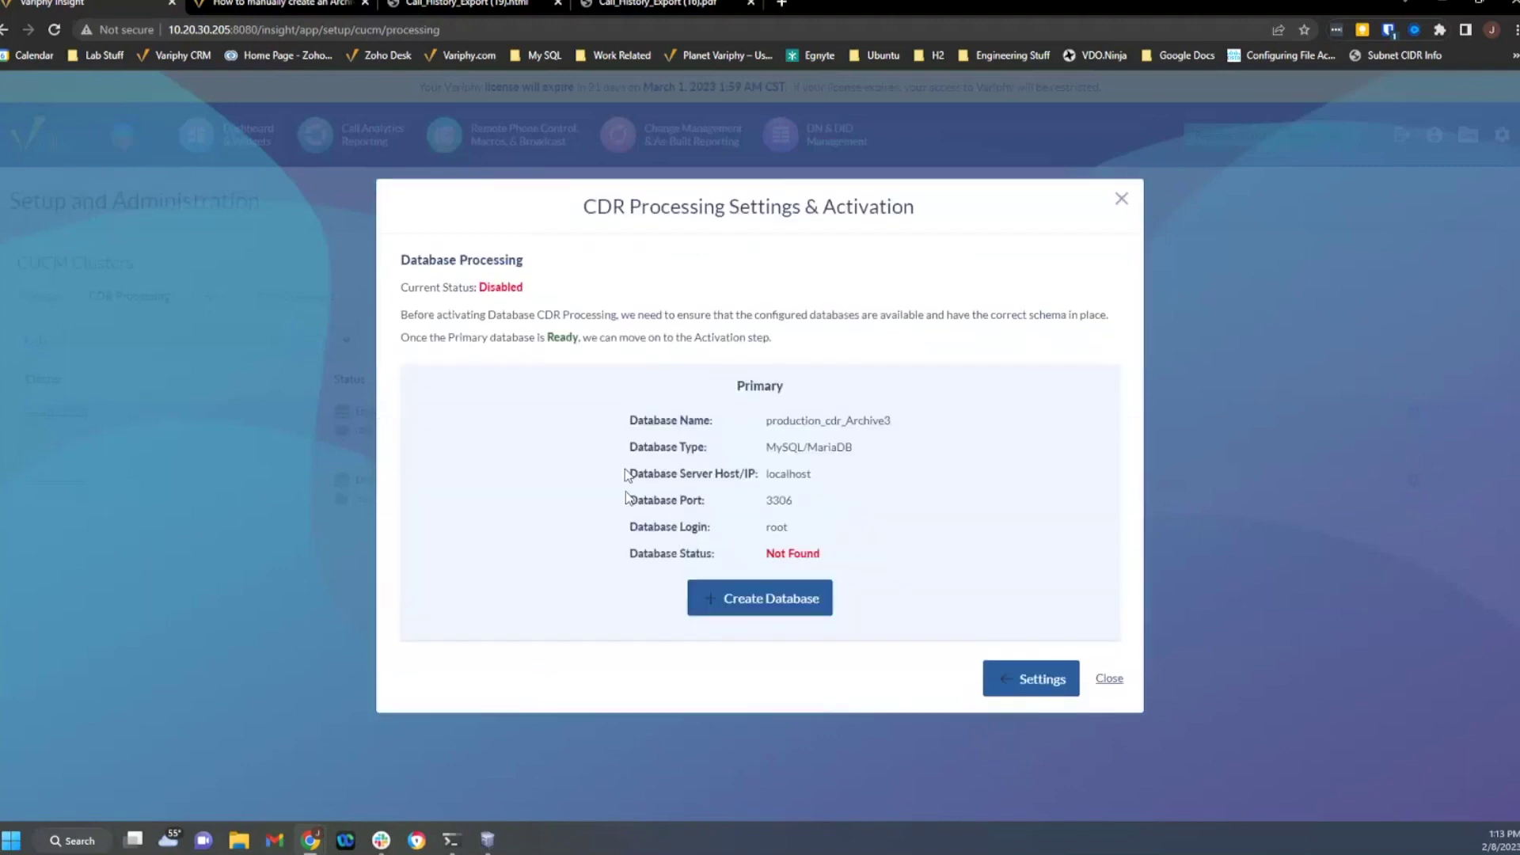
- Create the production_cdr_Archive3 database, activate database CDR processing, and close the activation dialog
click(766, 601)
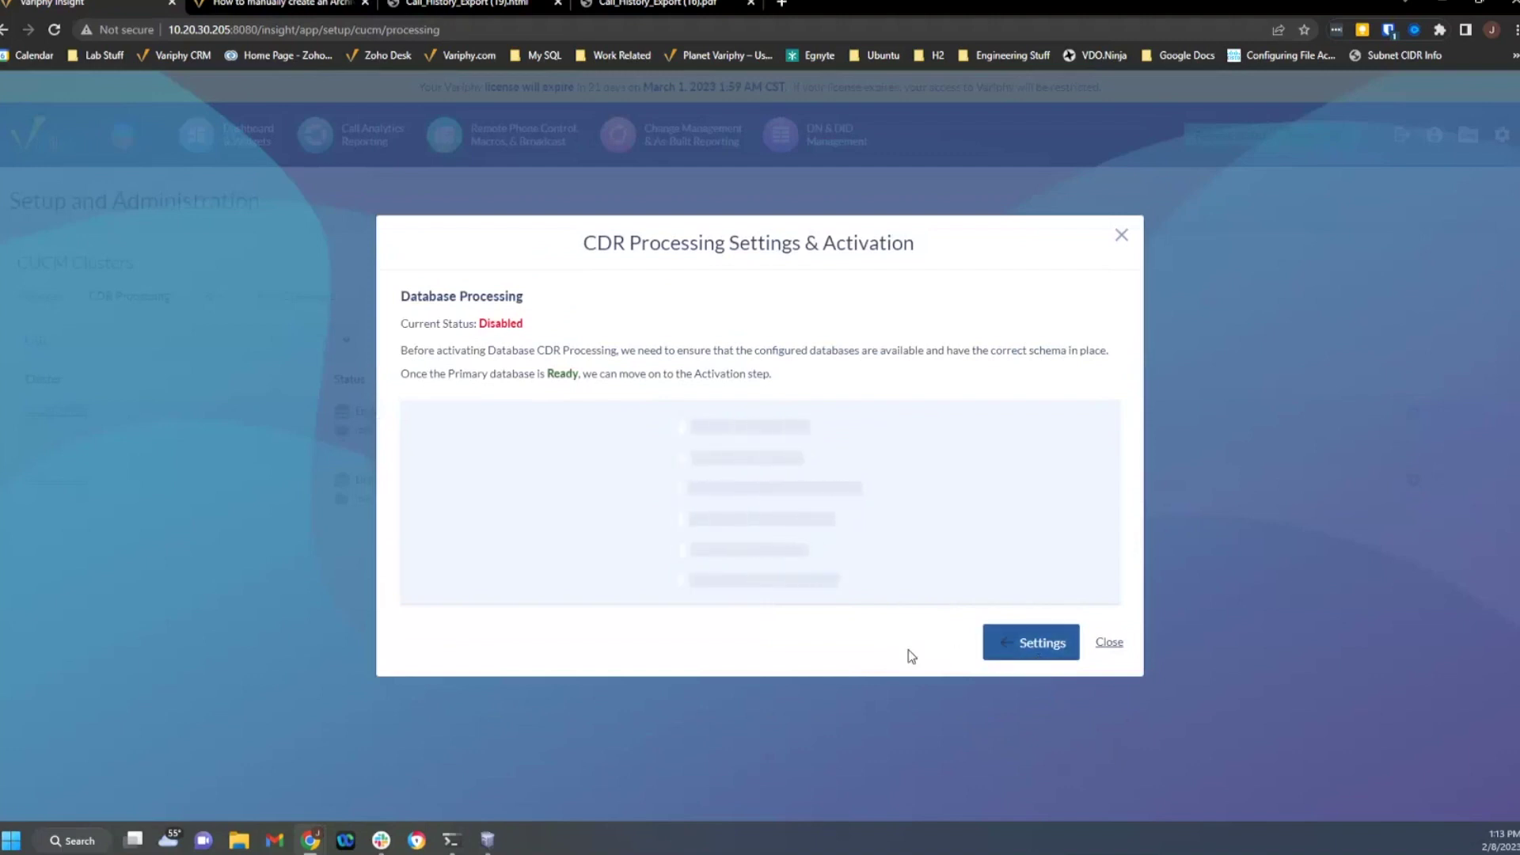
click(1033, 654)
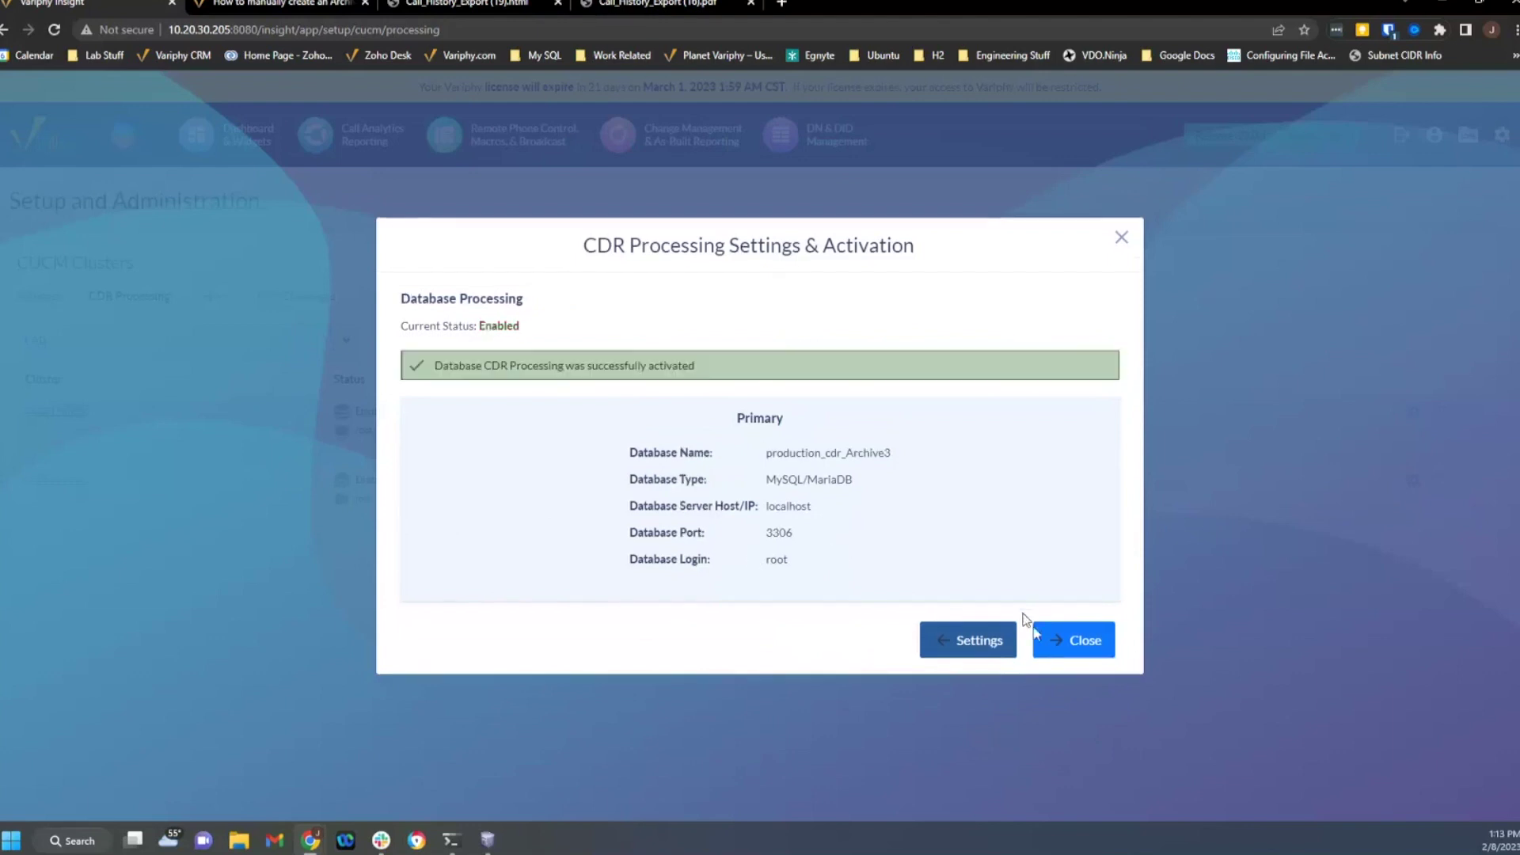
click(1058, 642)
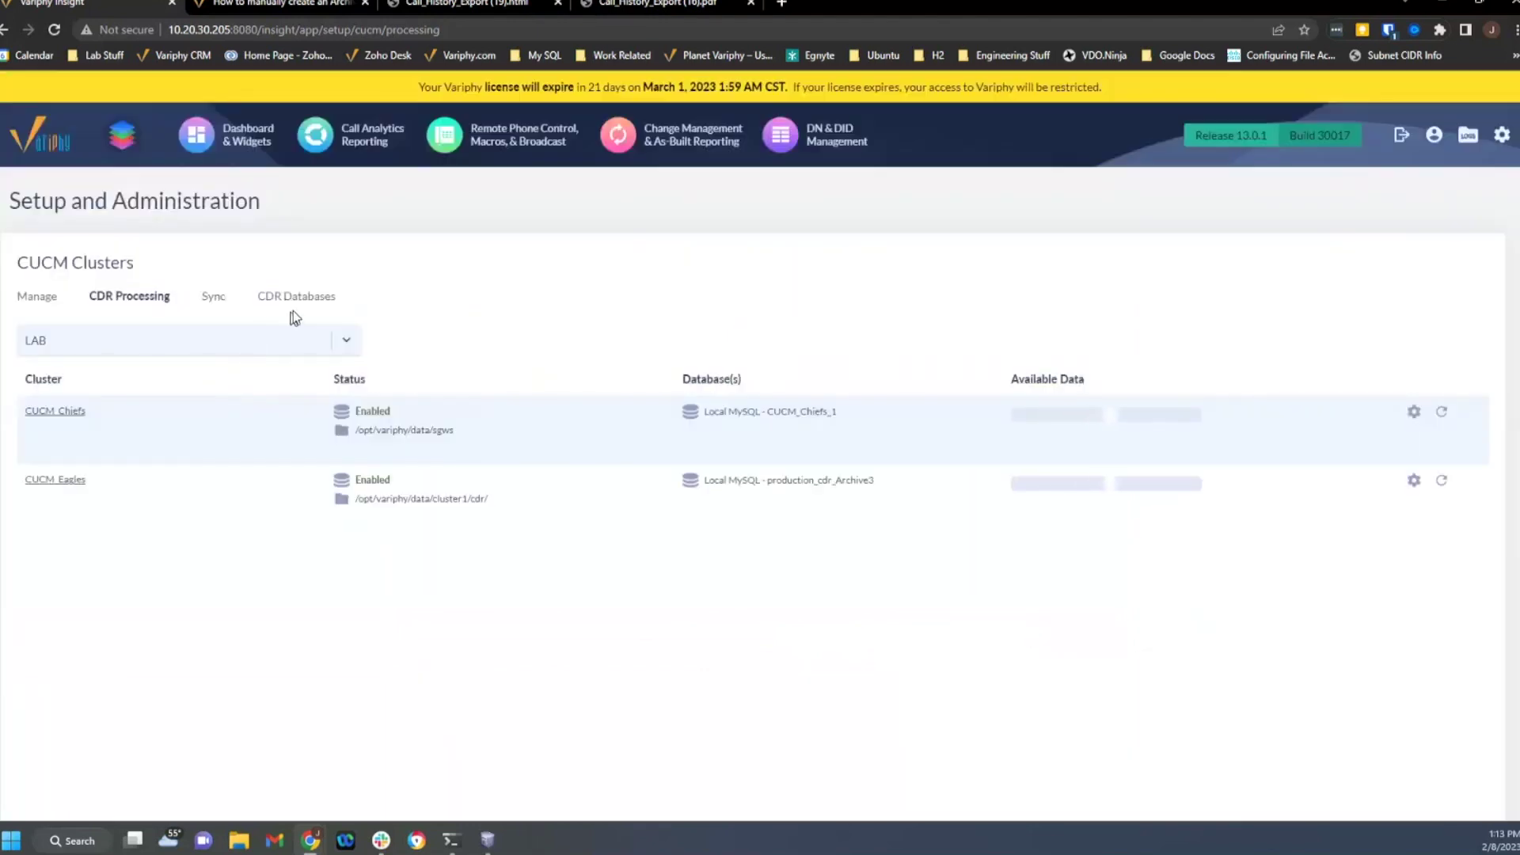
- Associate the existing production_cdr_archive2 database on the Local MySQL server as an archive of the CUCM_Eagles cluster
click(297, 301)
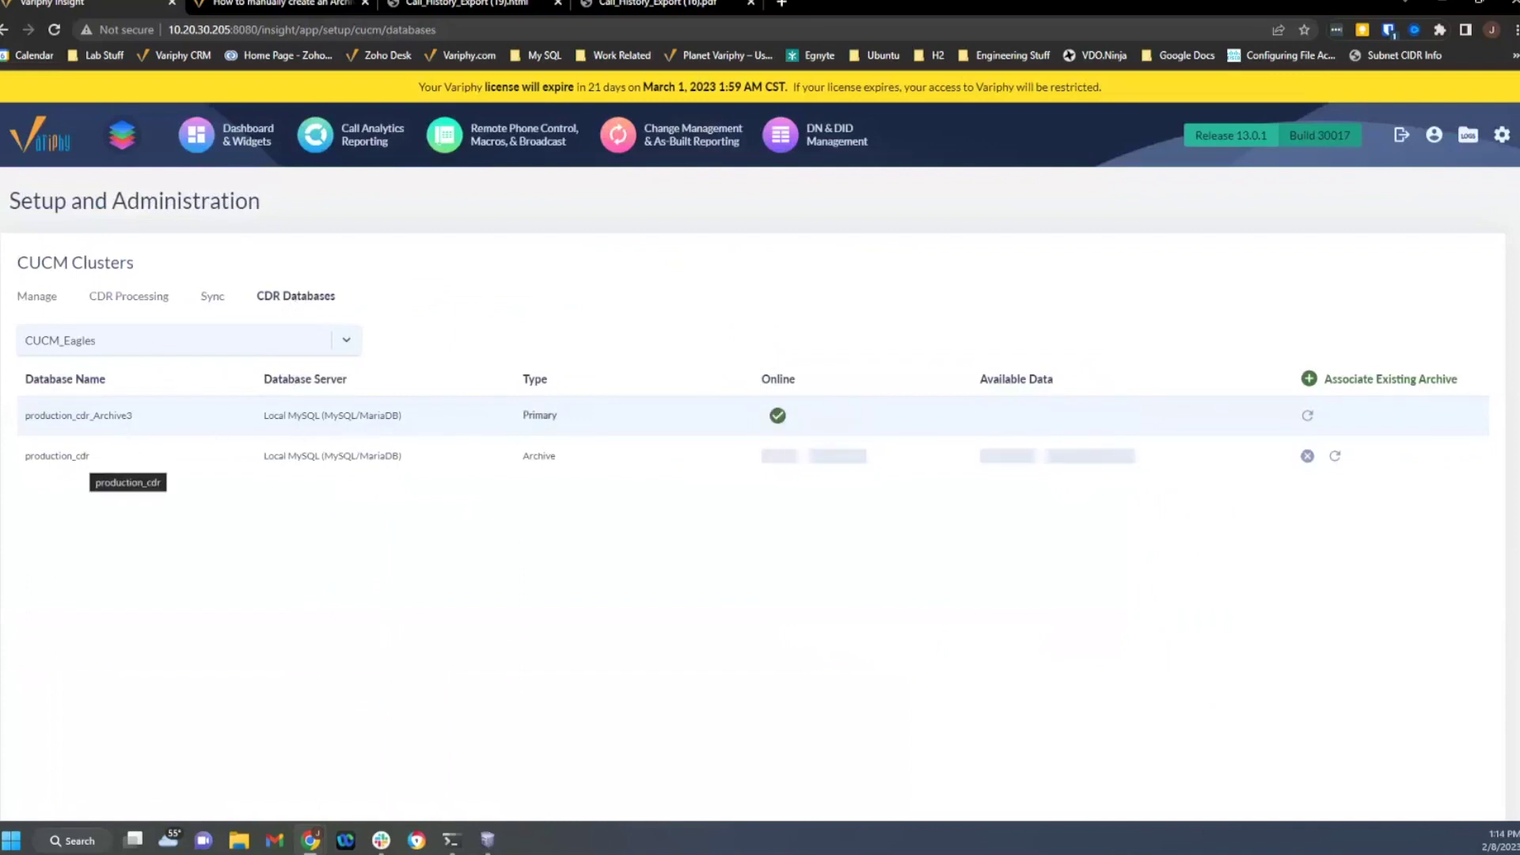
click(1371, 381)
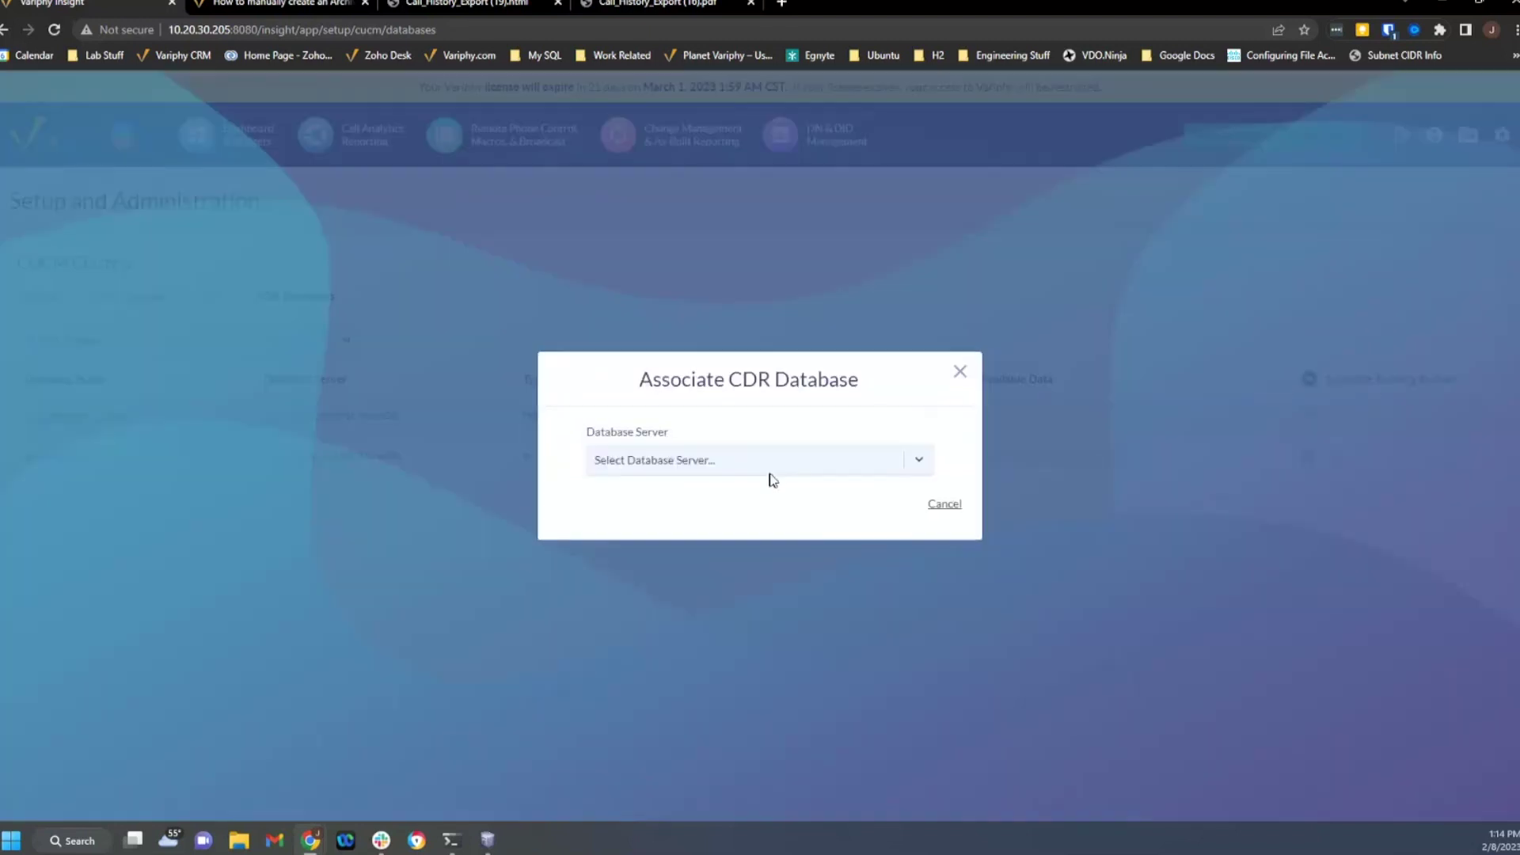
click(756, 465)
click(689, 492)
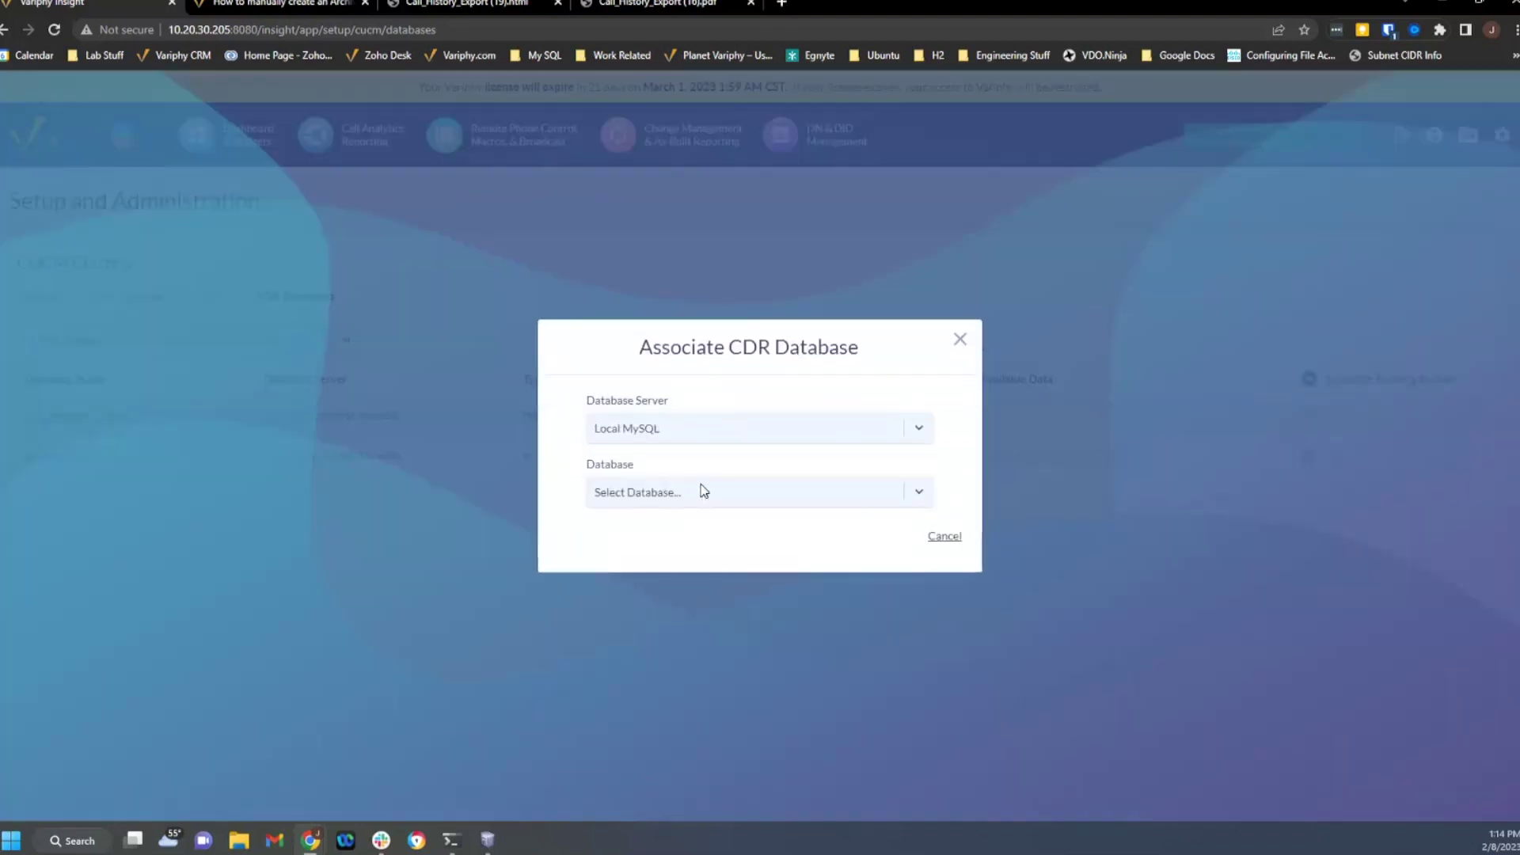
click(698, 491)
scroll(716, 677, down, 3)
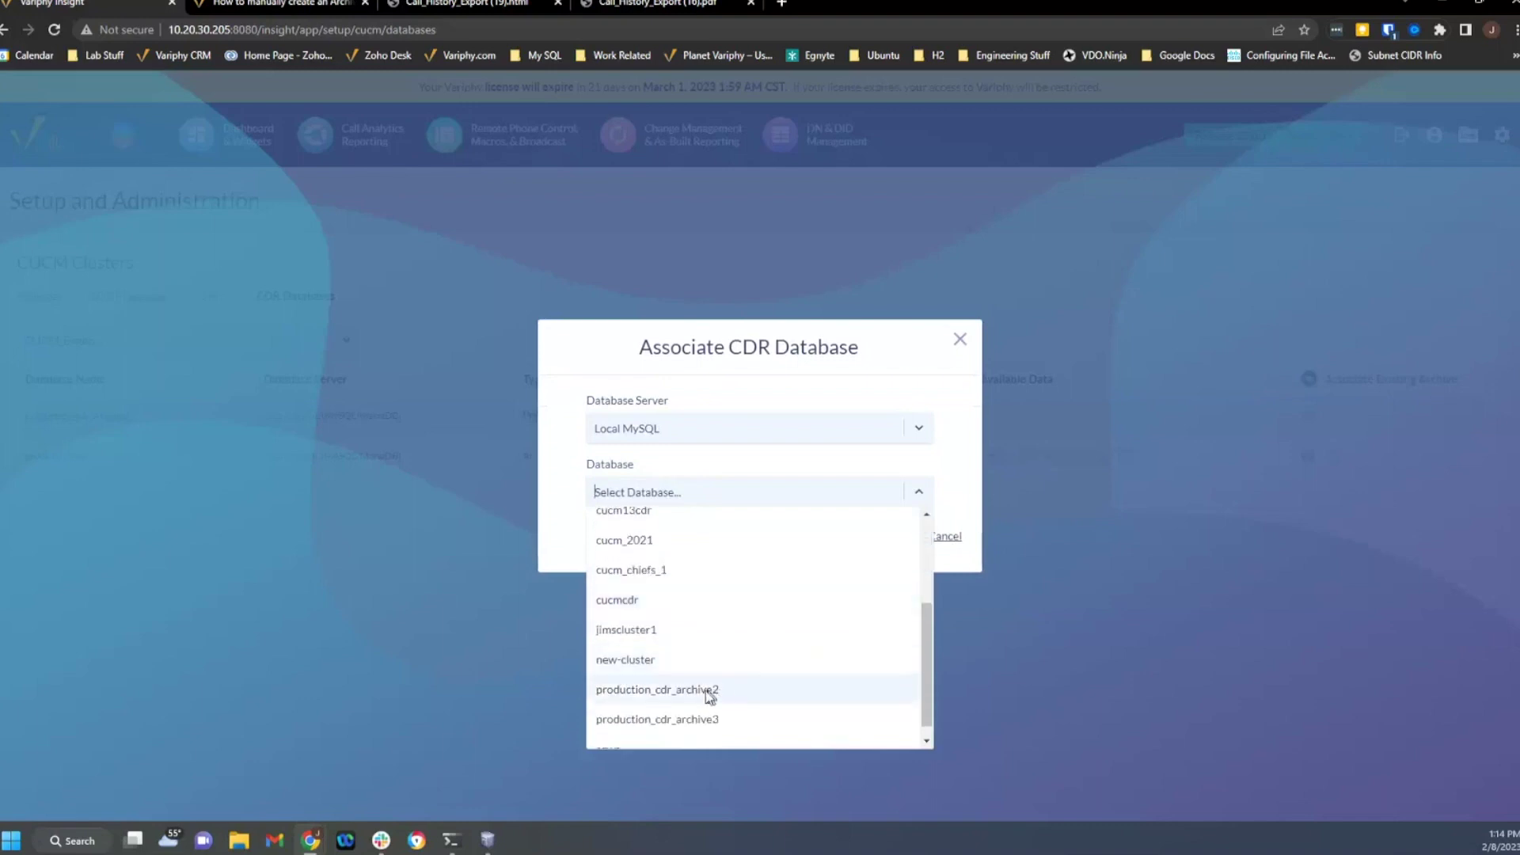
click(706, 690)
click(864, 542)
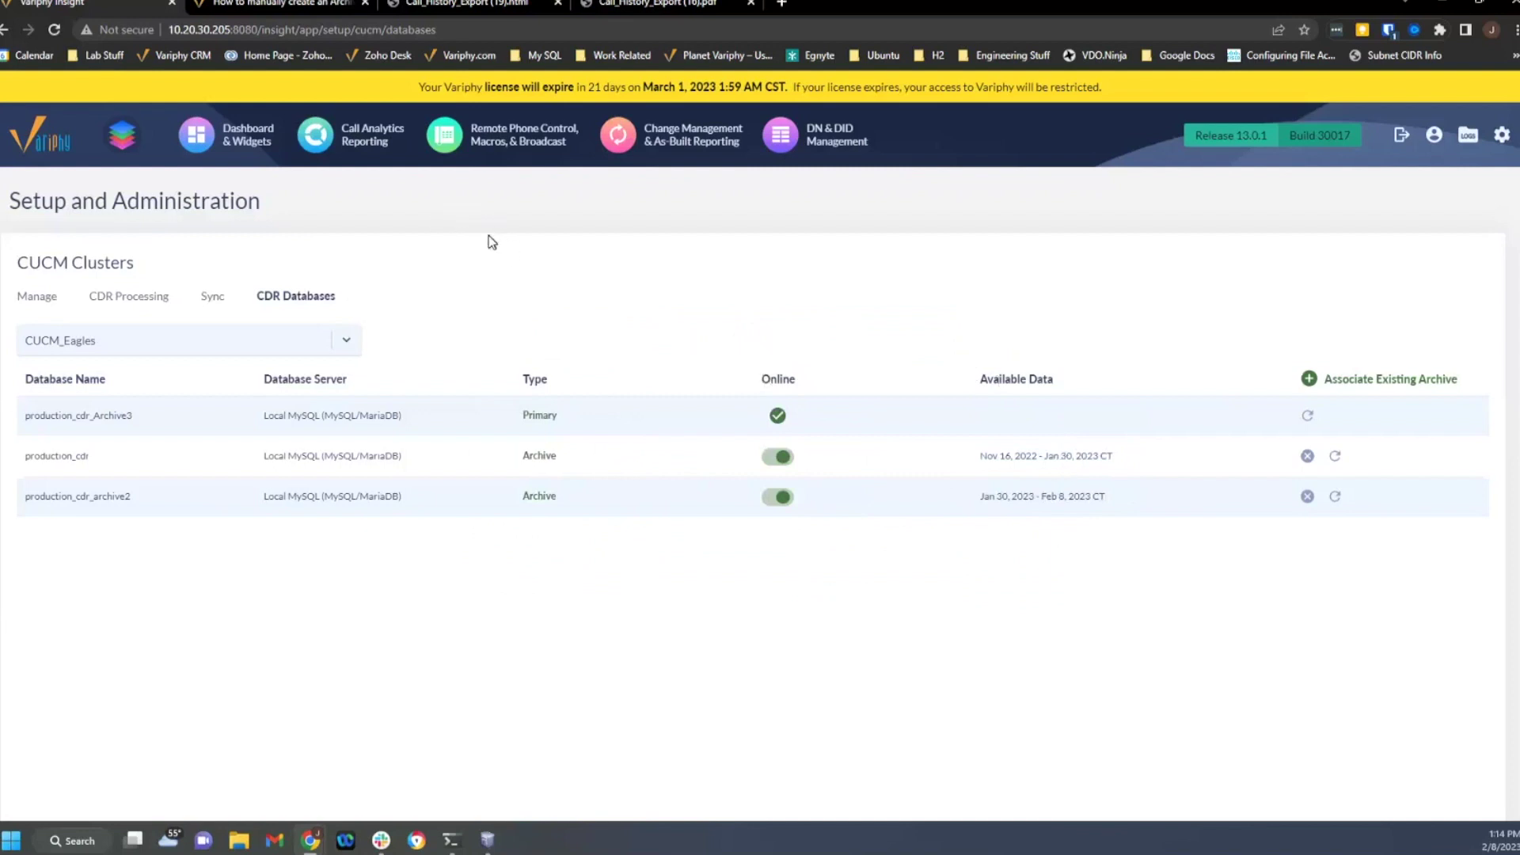
- Examine the dashboard's Call Stats and Stats by Day widgets for call data across the previous 30 days
click(258, 143)
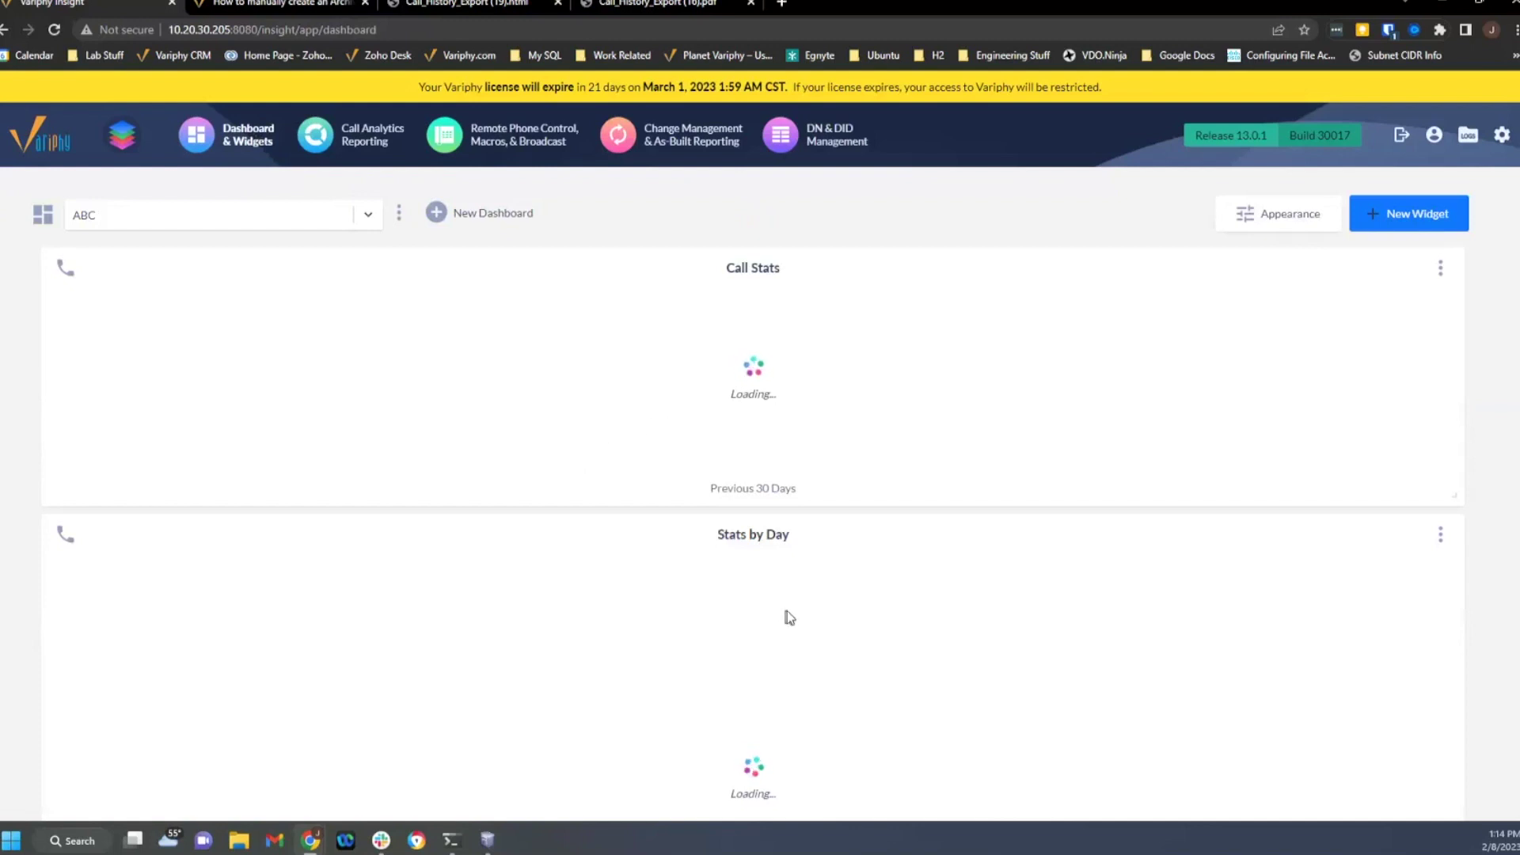
scroll(787, 611, down, 2)
scroll(787, 610, down, 1)
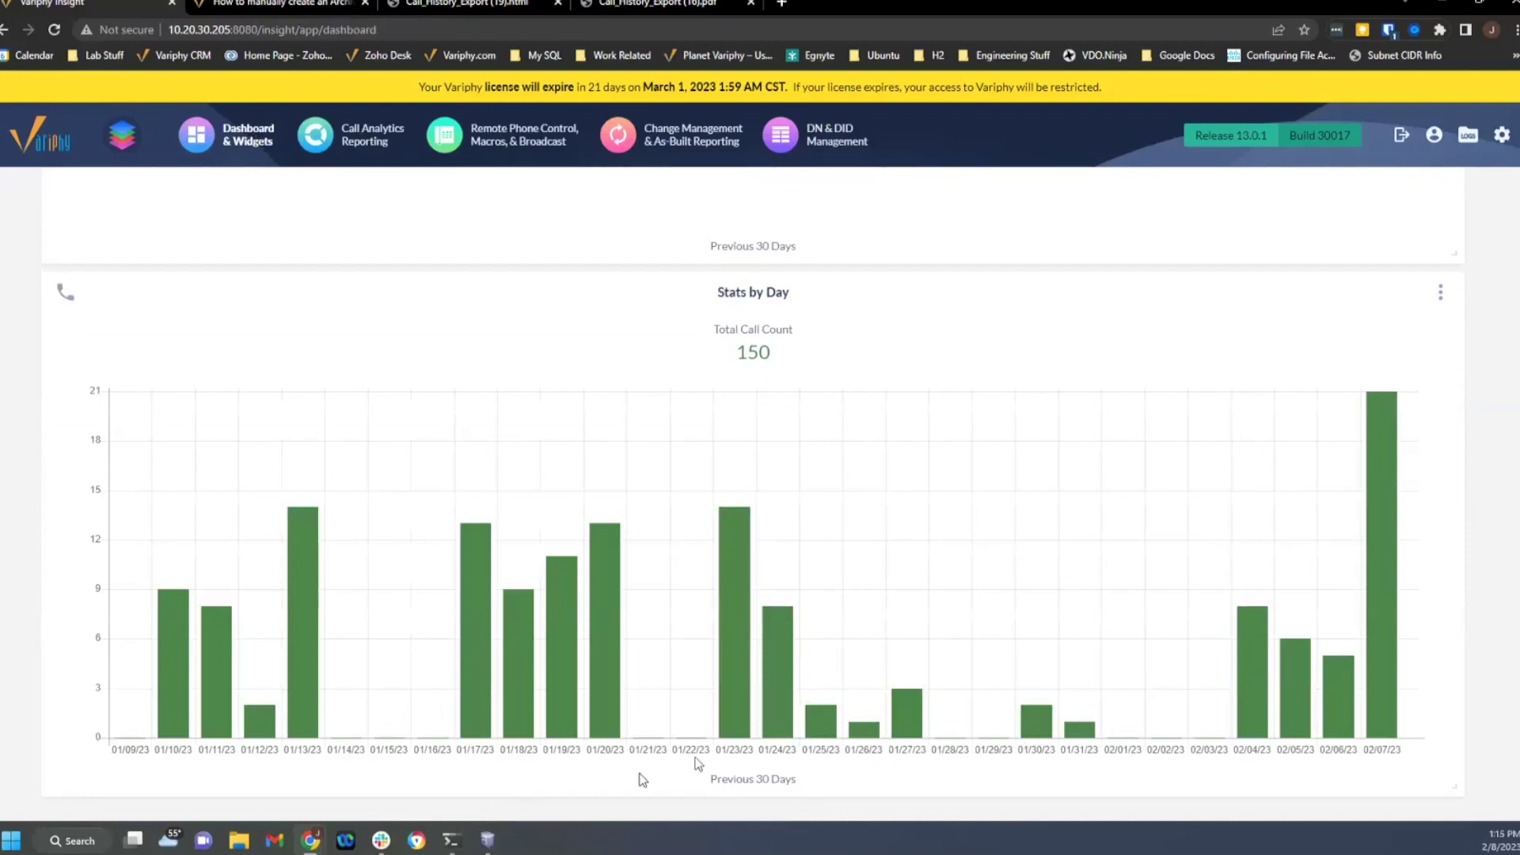
mouse_move(1041, 728)
mouse_move(1329, 695)
scroll(1241, 609, up, 3)
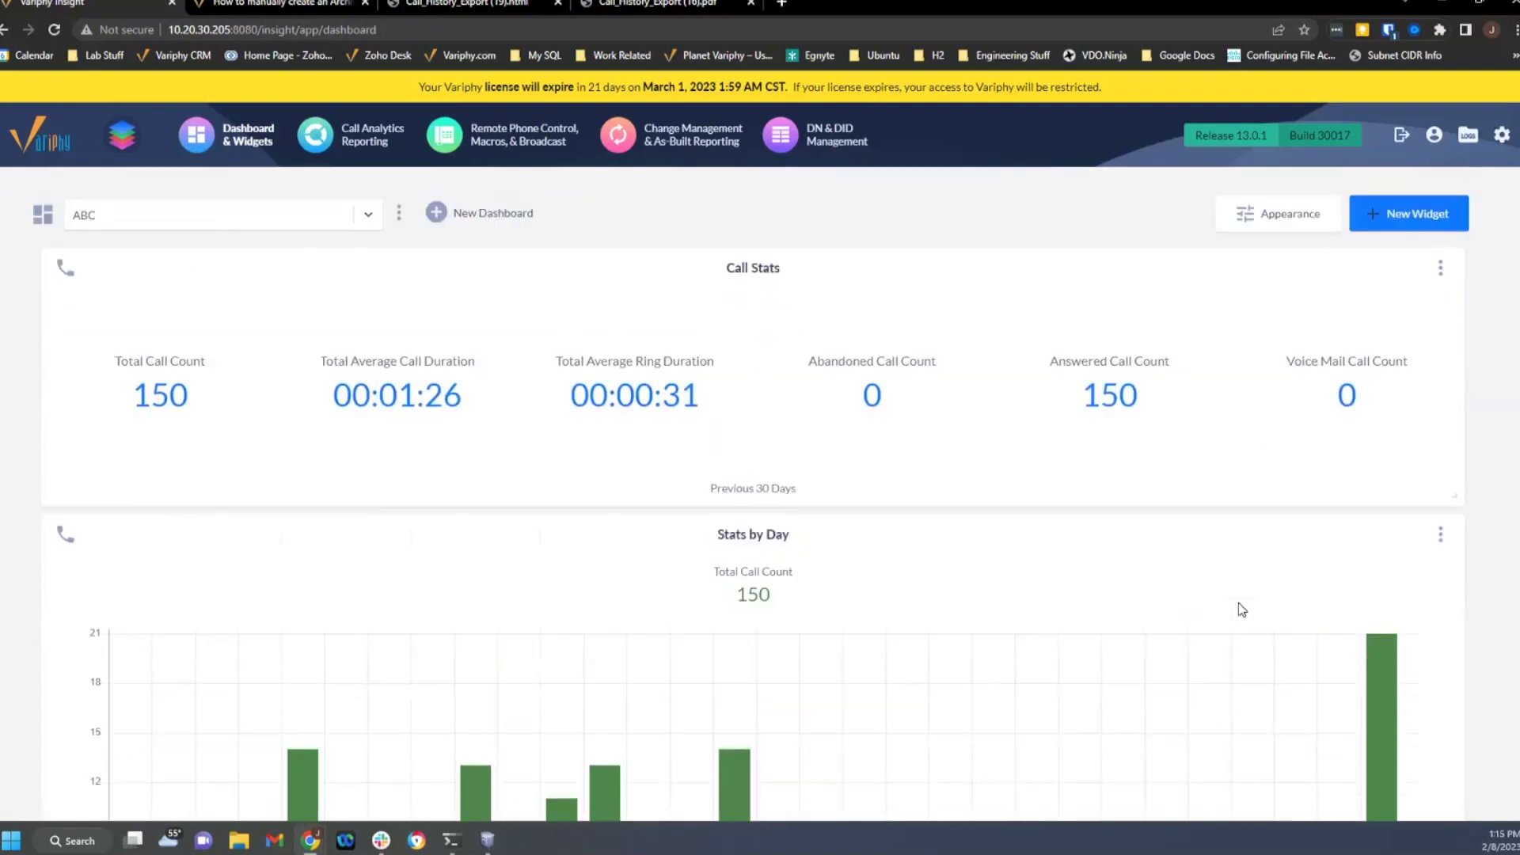
- Open the CUCM_Eagles call history search and set its time window type to From Specific Date/Time To Specific Date/Time Only
click(357, 144)
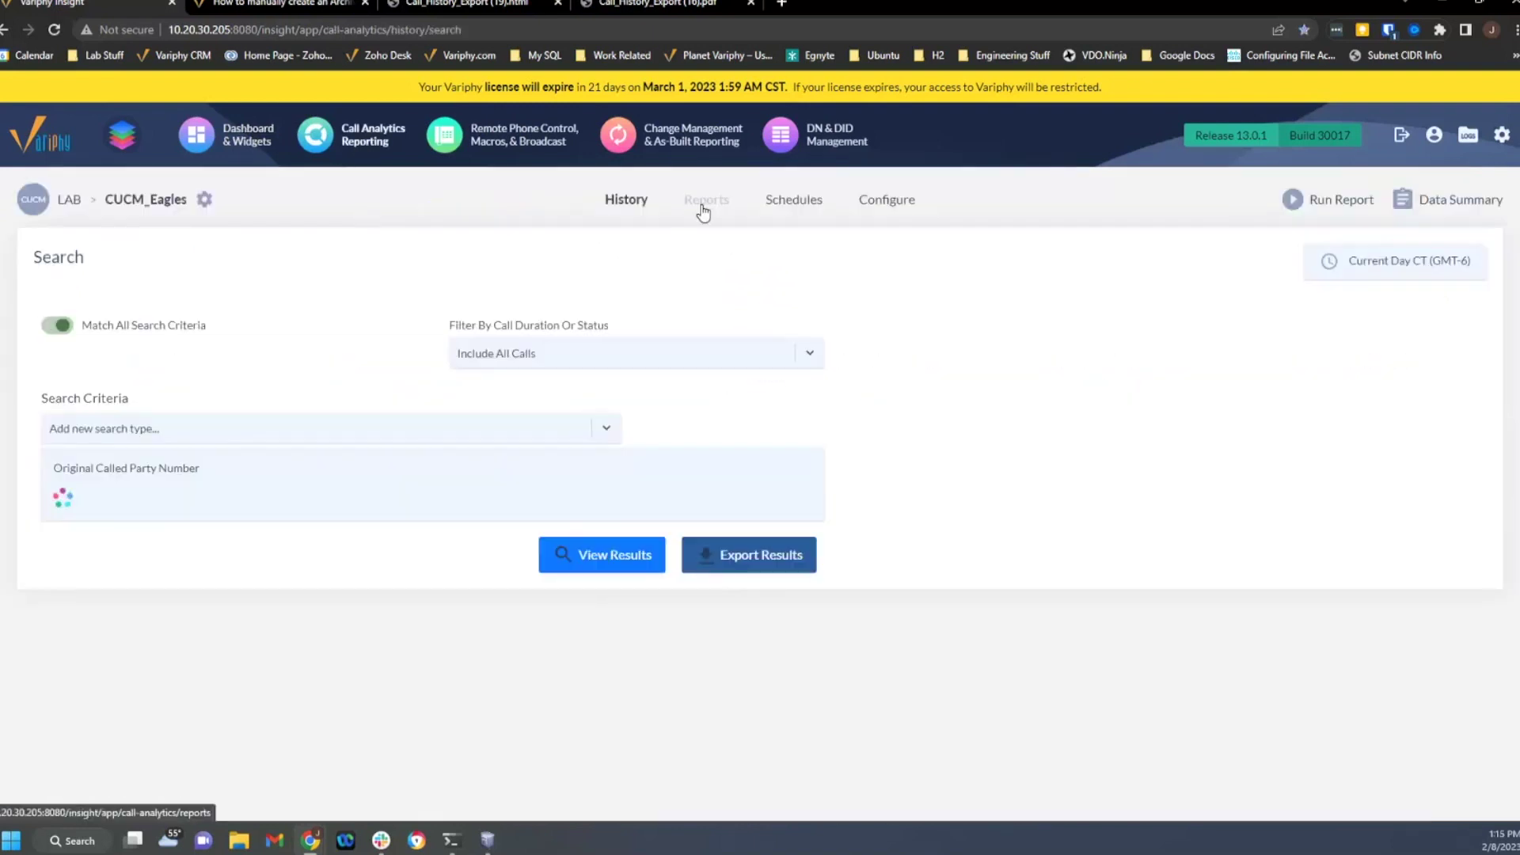
click(1359, 267)
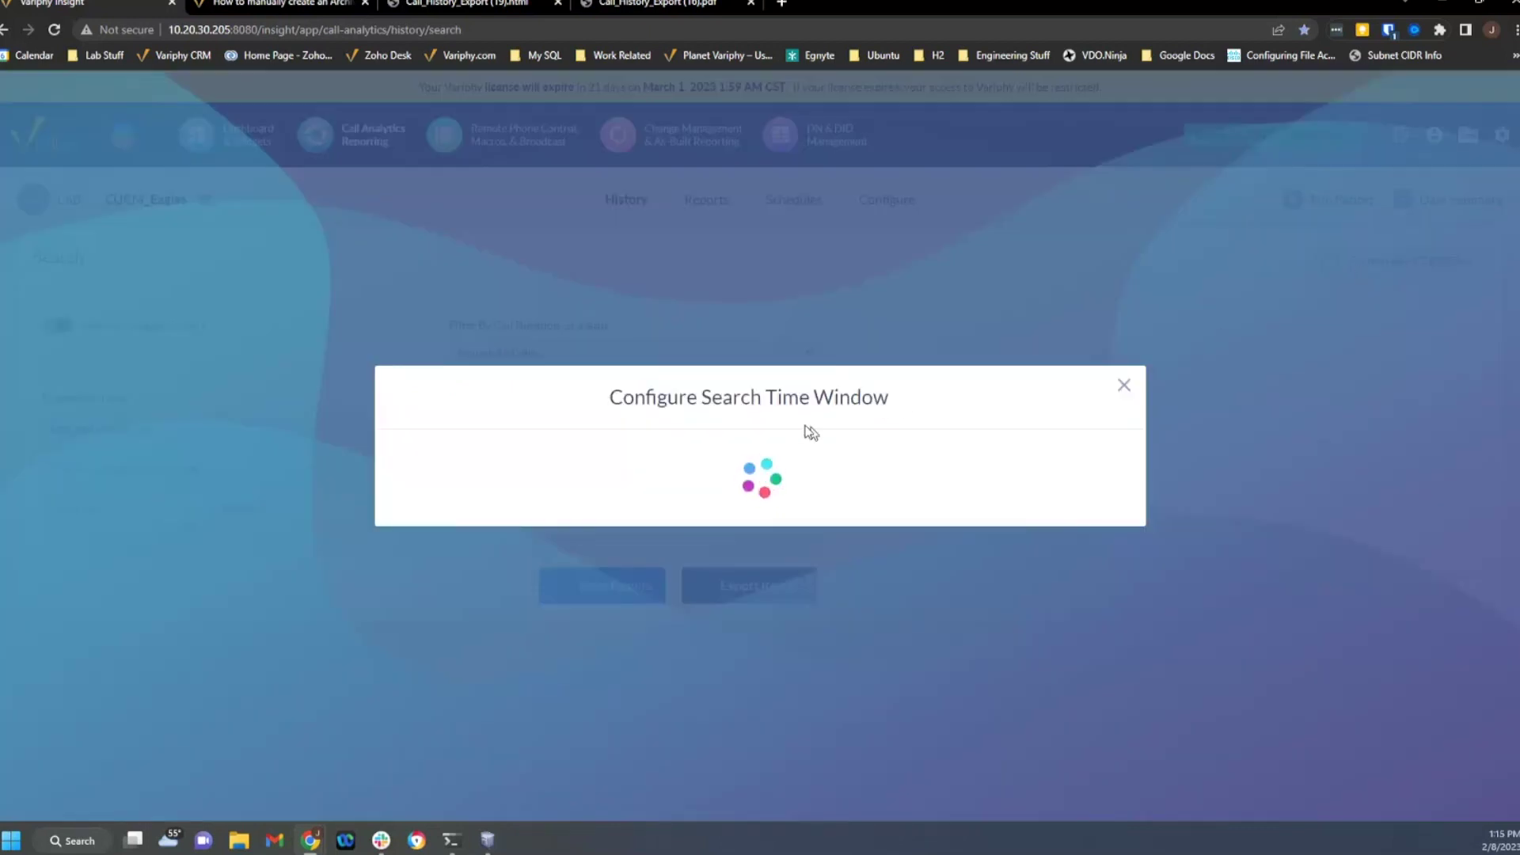
click(685, 410)
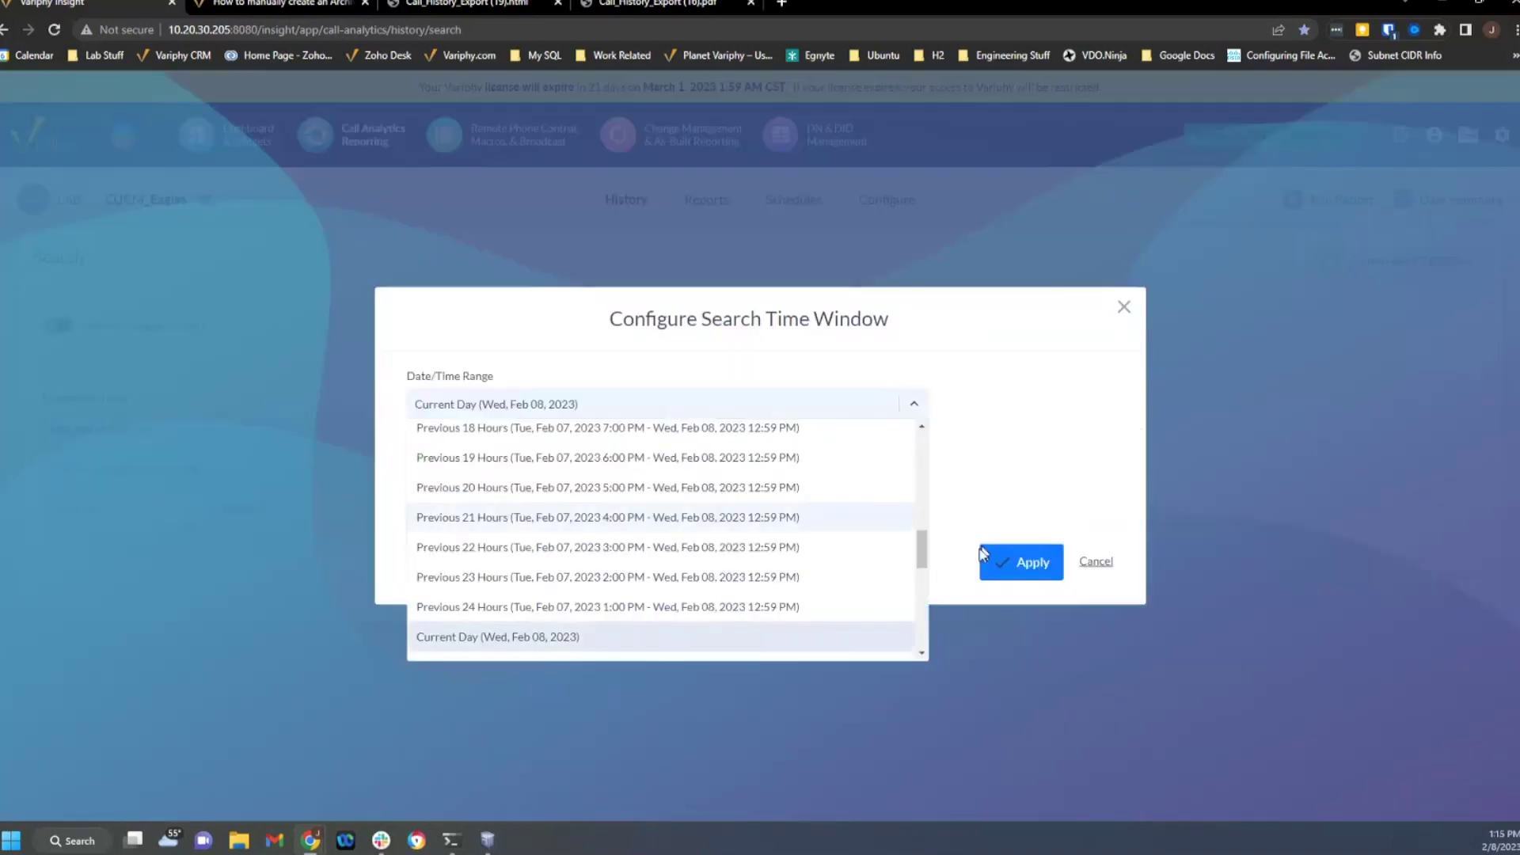
scroll(760, 436, up, 8)
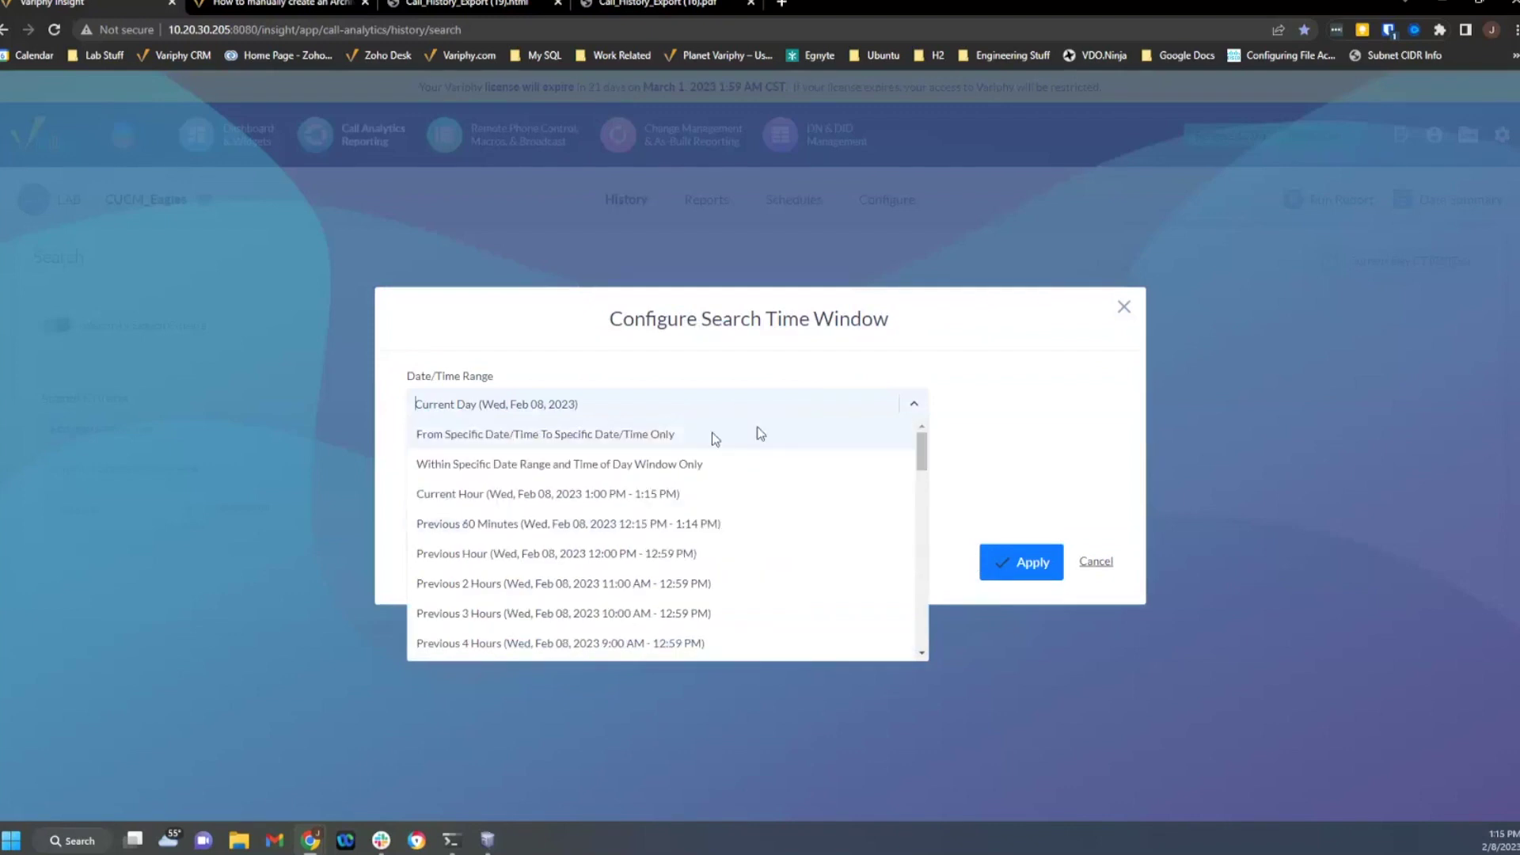
click(646, 437)
- Set the search range from Jan 29, 2023 at 12:00 AM to Feb 02, 2023 at 11:59 PM and apply it
click(499, 410)
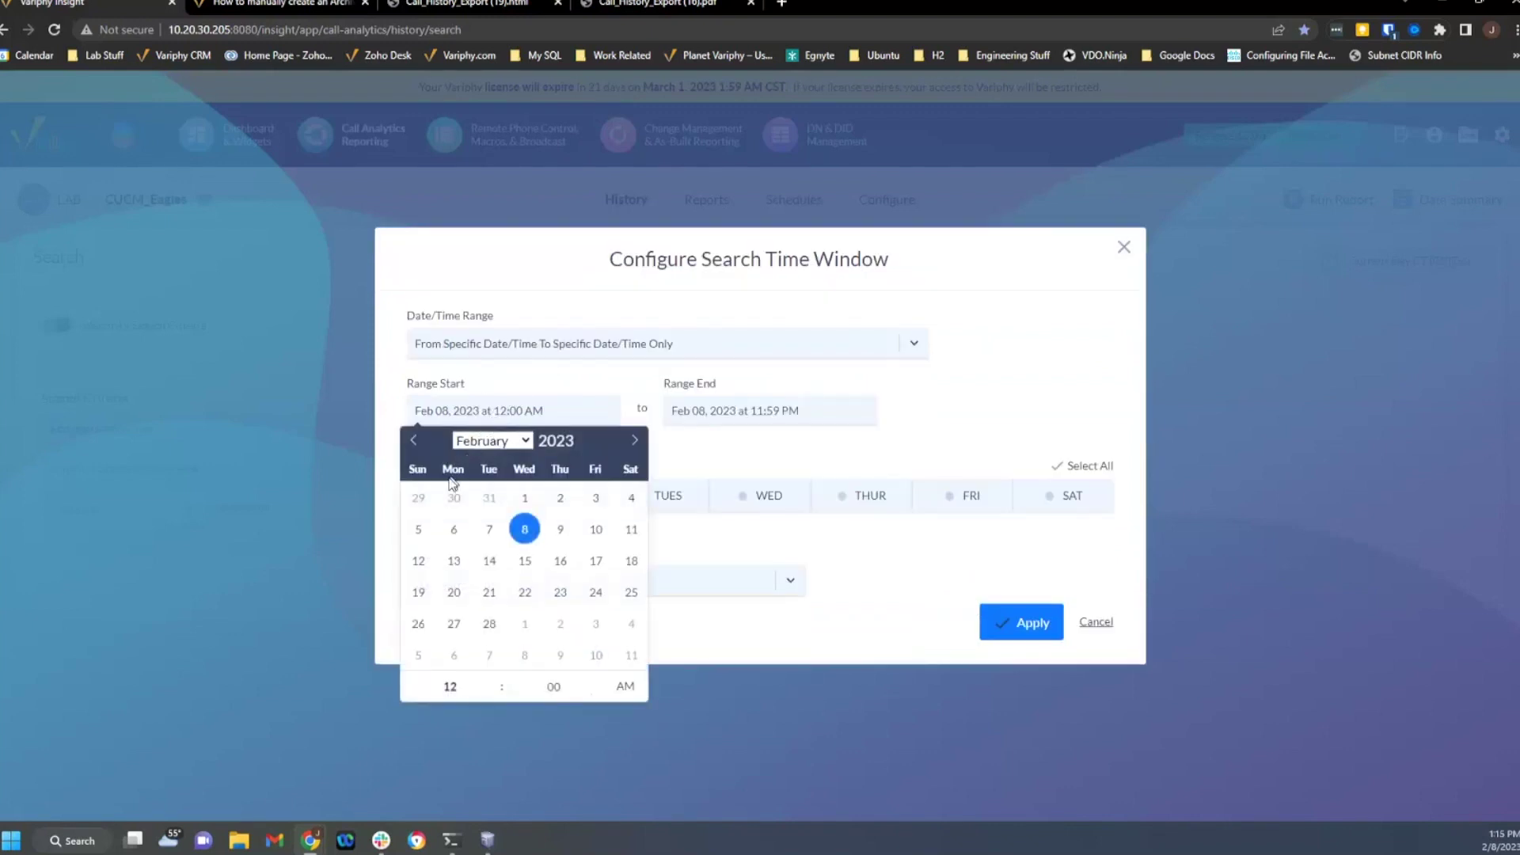
click(420, 497)
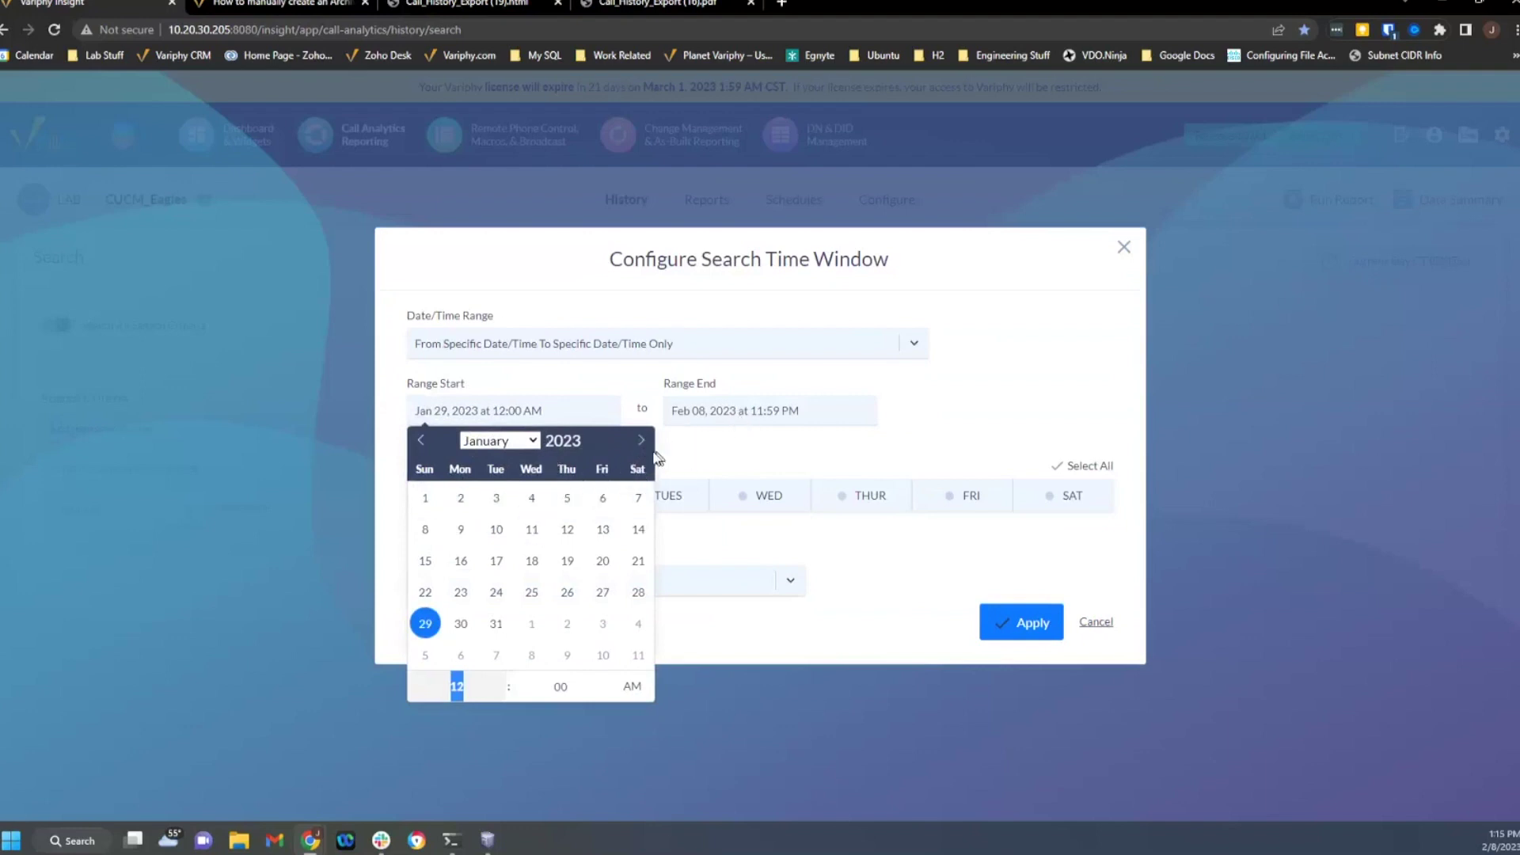
click(695, 463)
click(713, 419)
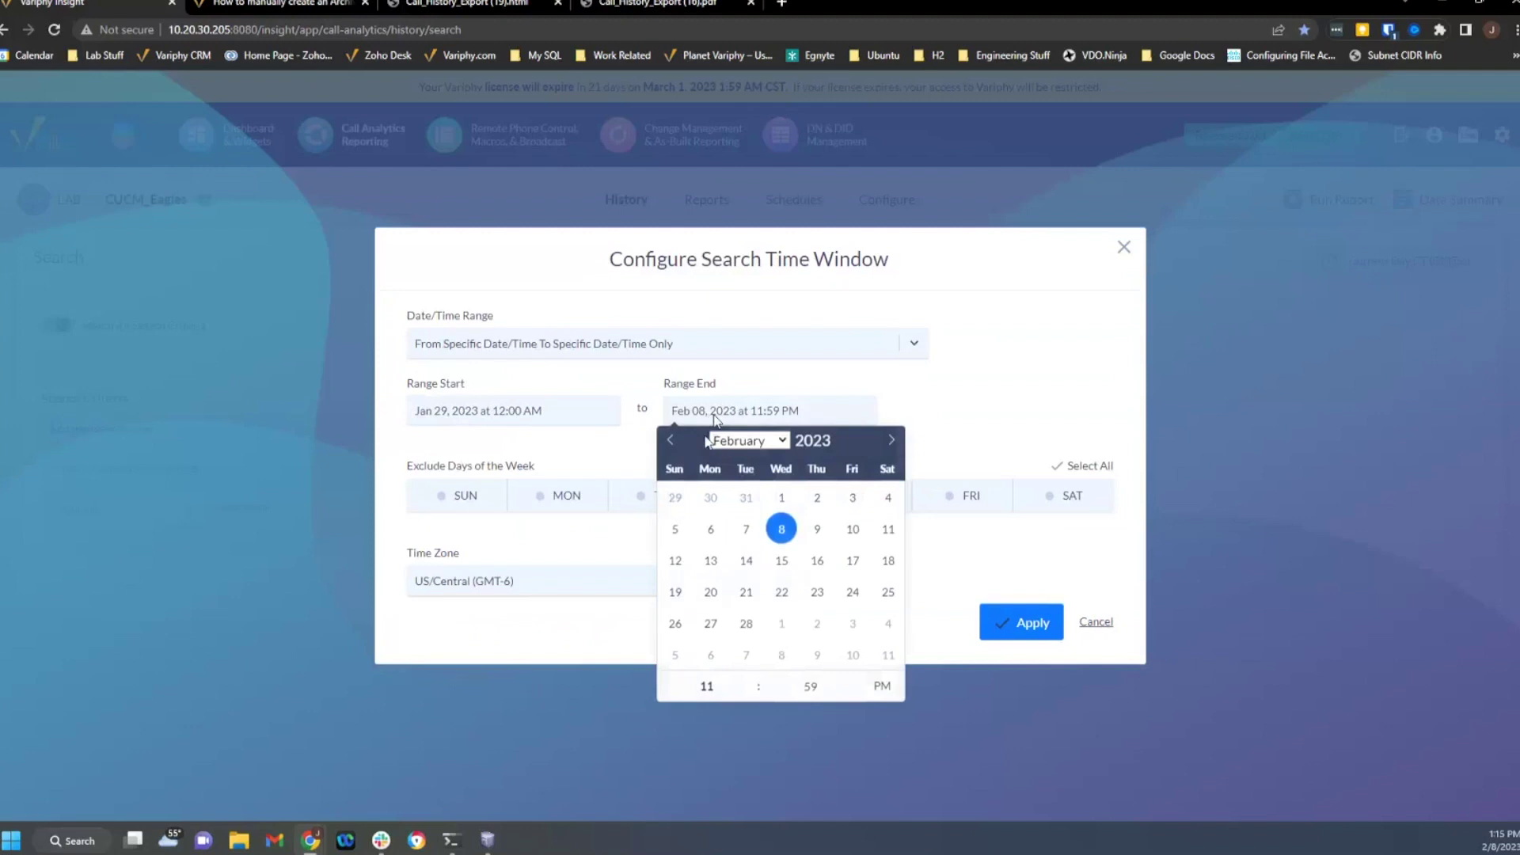
click(815, 499)
click(960, 631)
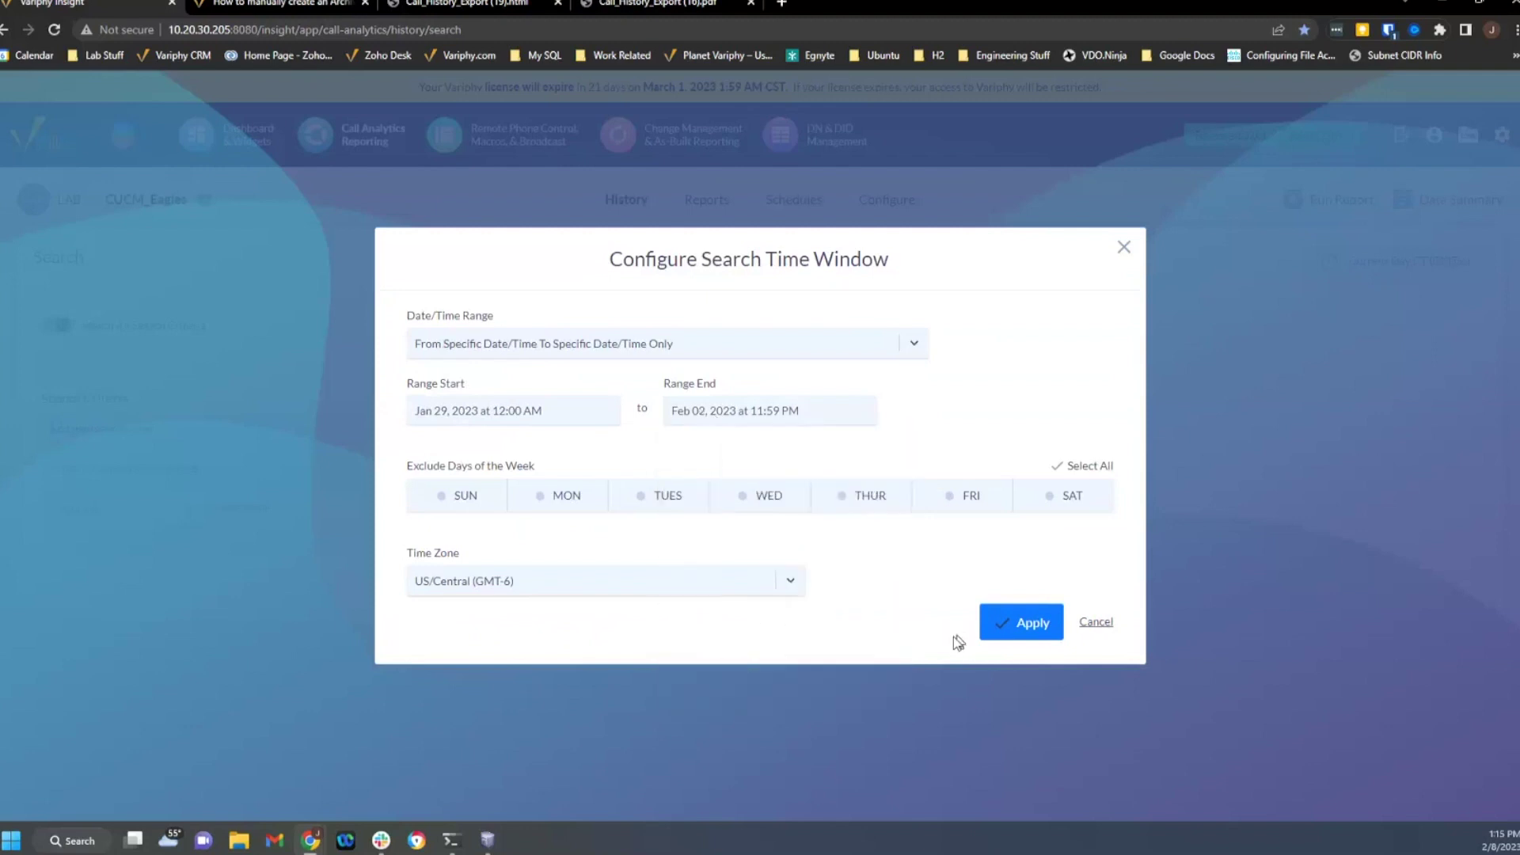
click(1002, 632)
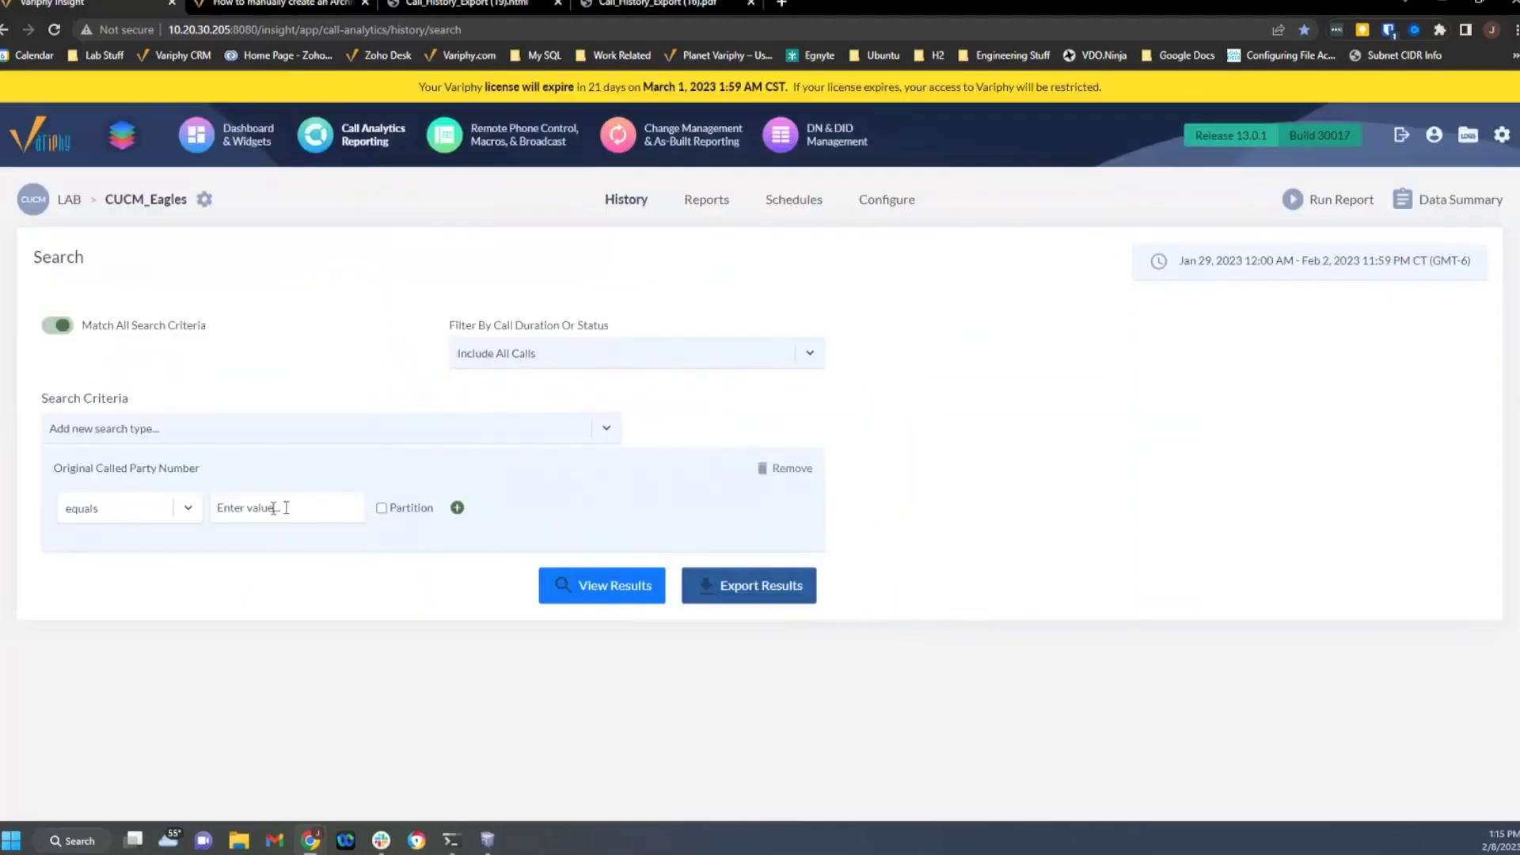
- Set the Original Called Party Number search criterion to starts with X
click(175, 513)
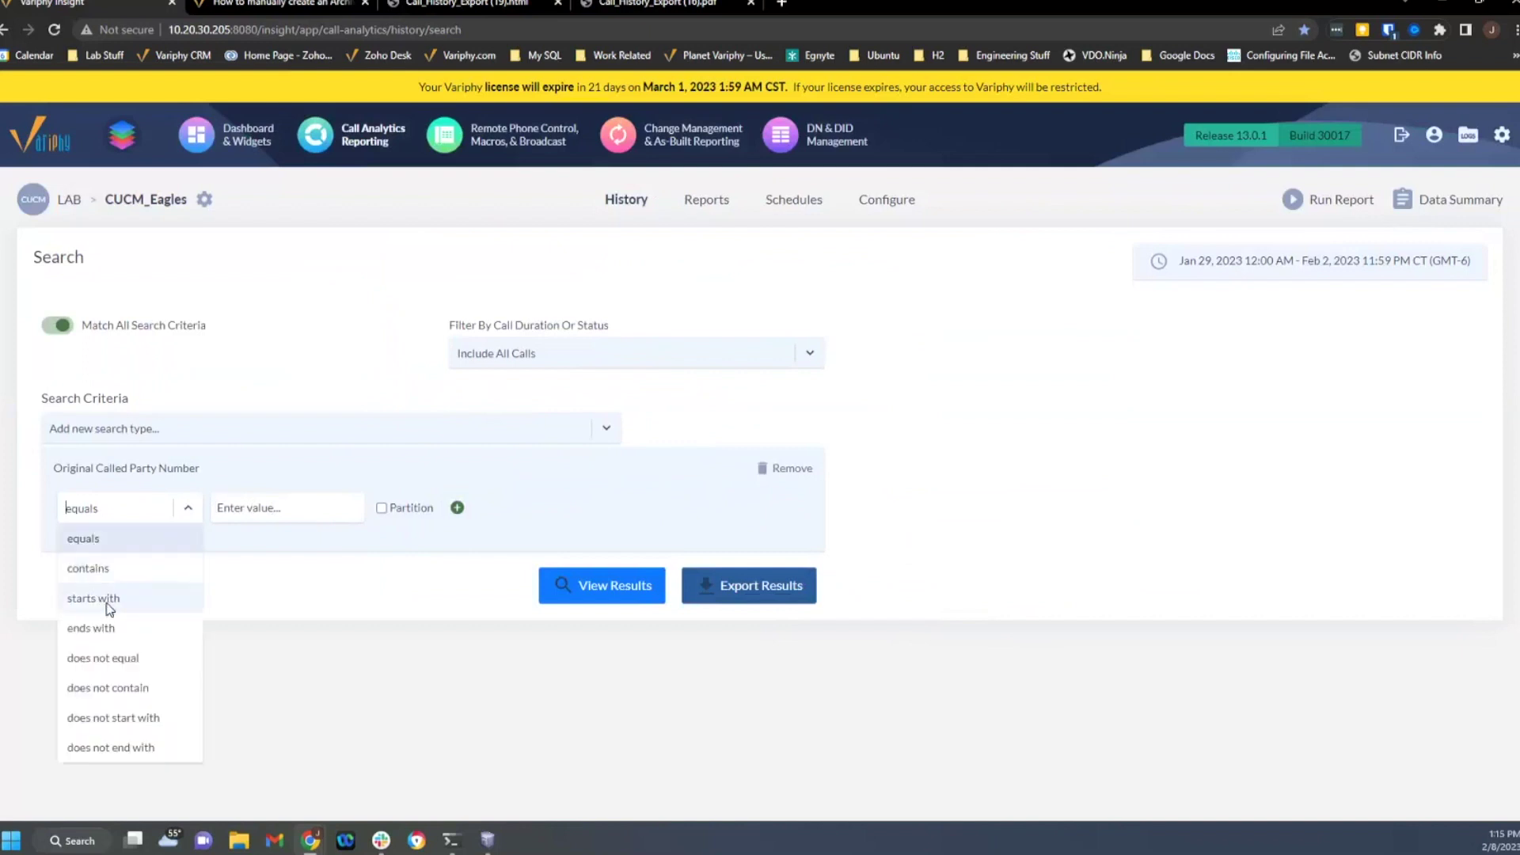
click(94, 599)
click(229, 508)
text(X)
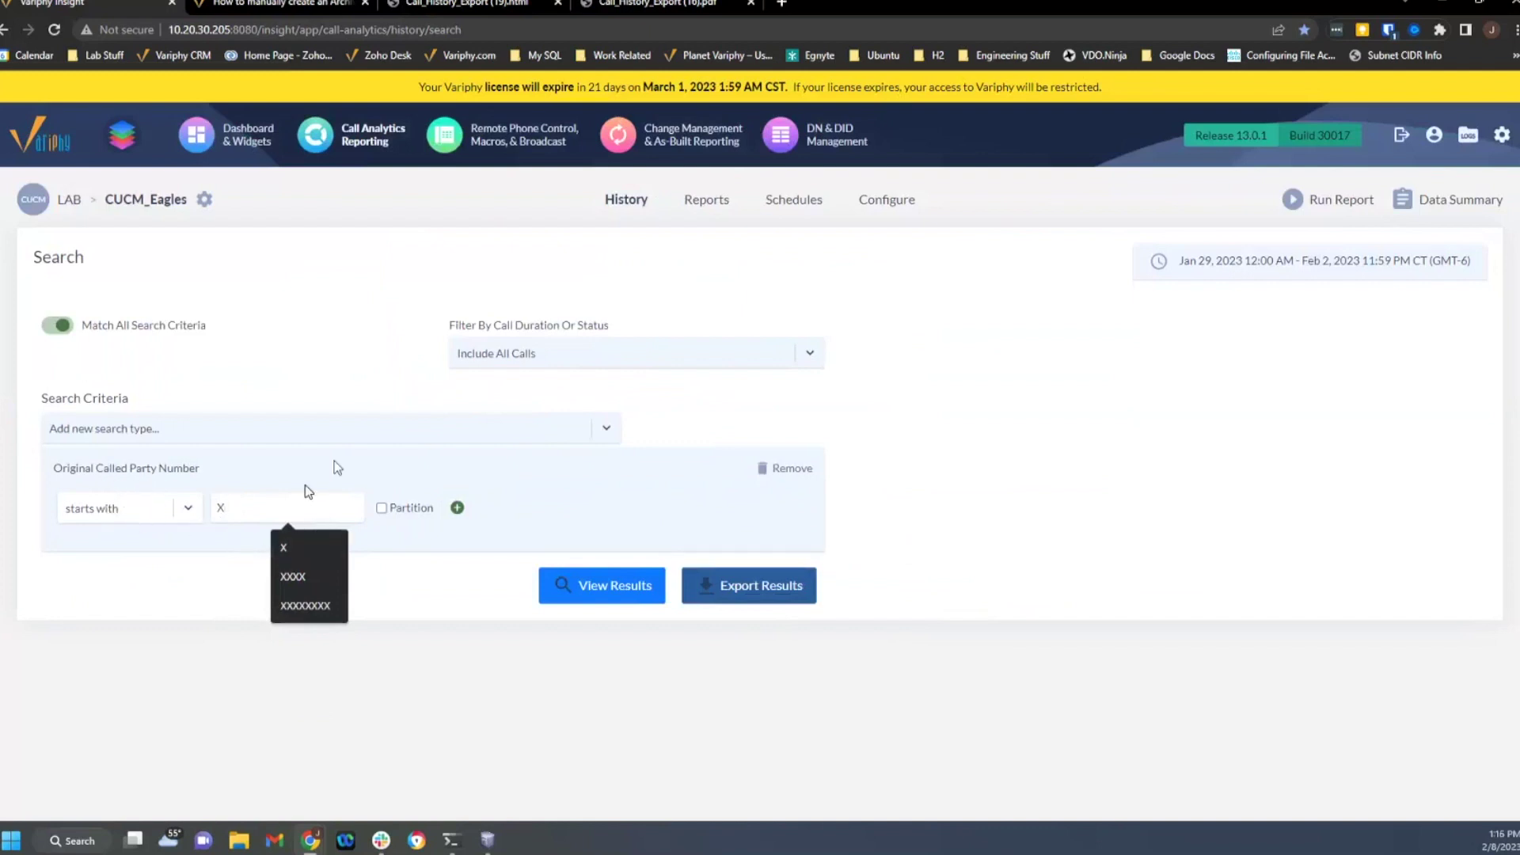
- Start a call history export of the results and turn off Show Call History Record Details
click(735, 590)
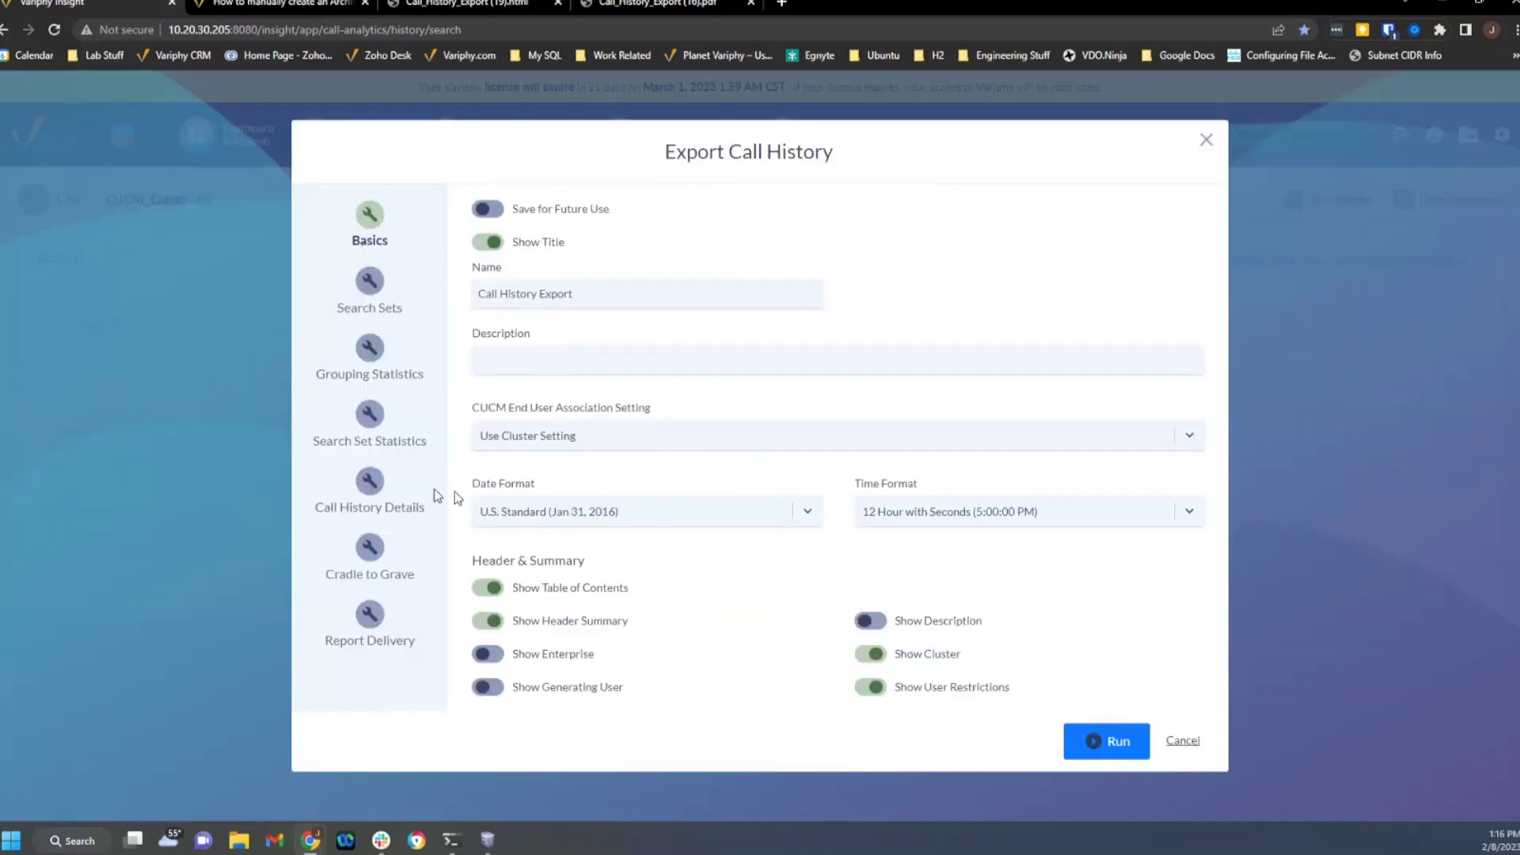
click(372, 491)
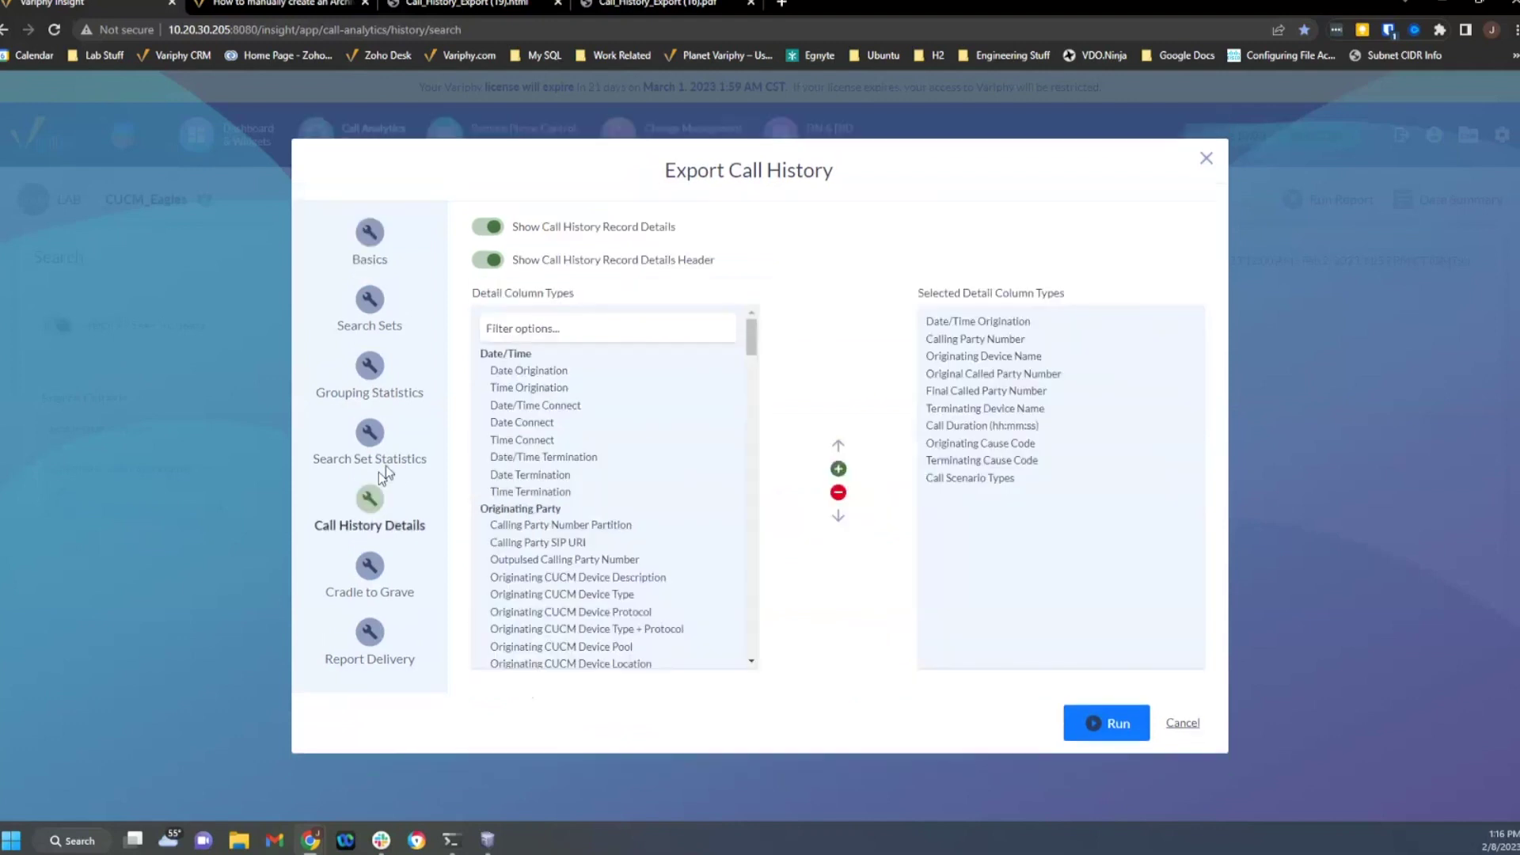
click(491, 230)
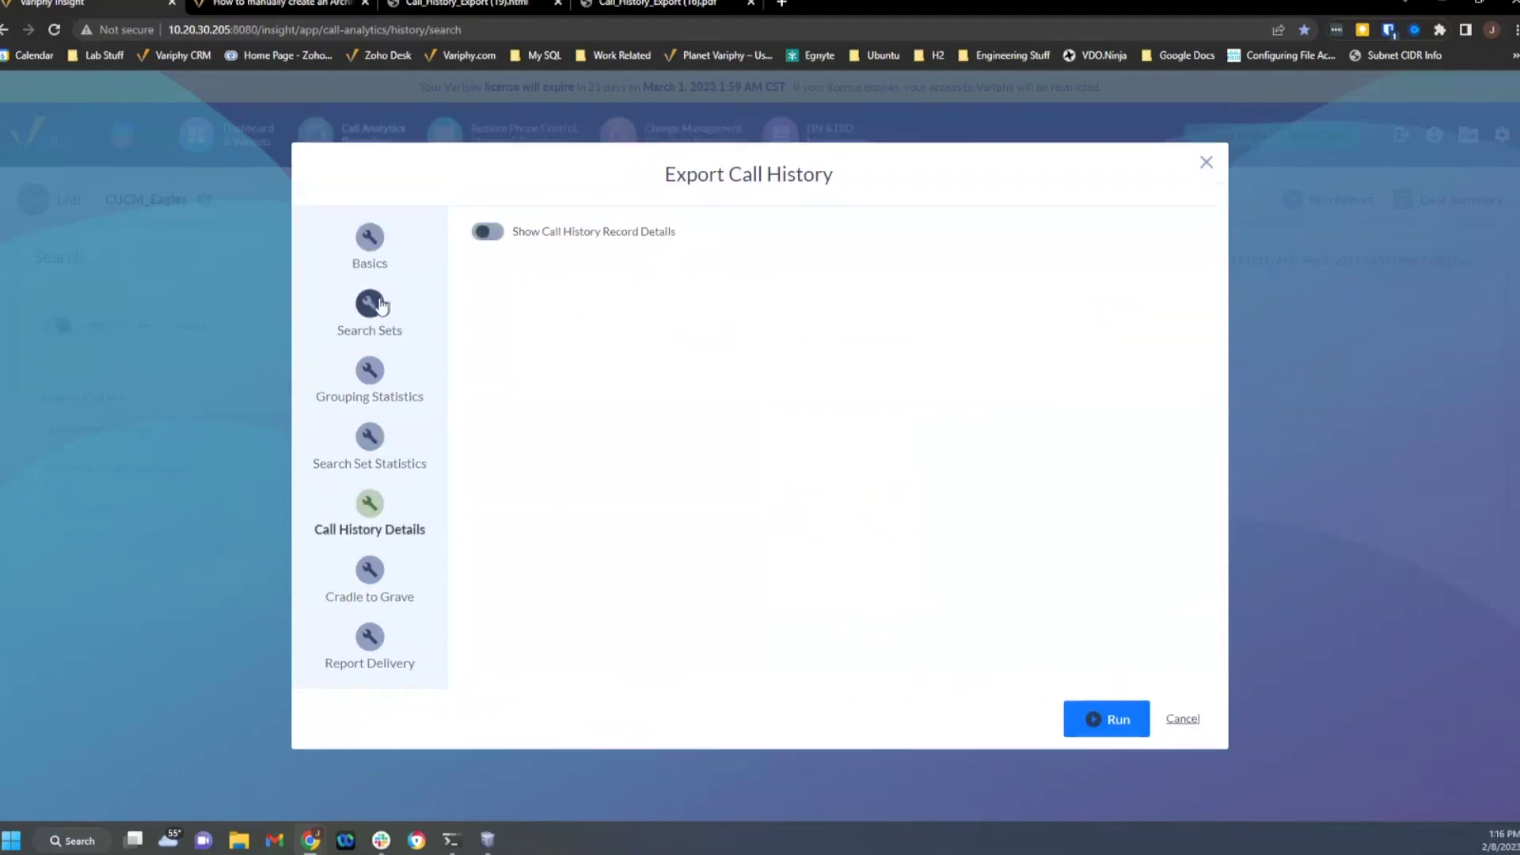
- Enable data grouping in the export with Date/Day of Year as the primary grouping type and run it
click(370, 370)
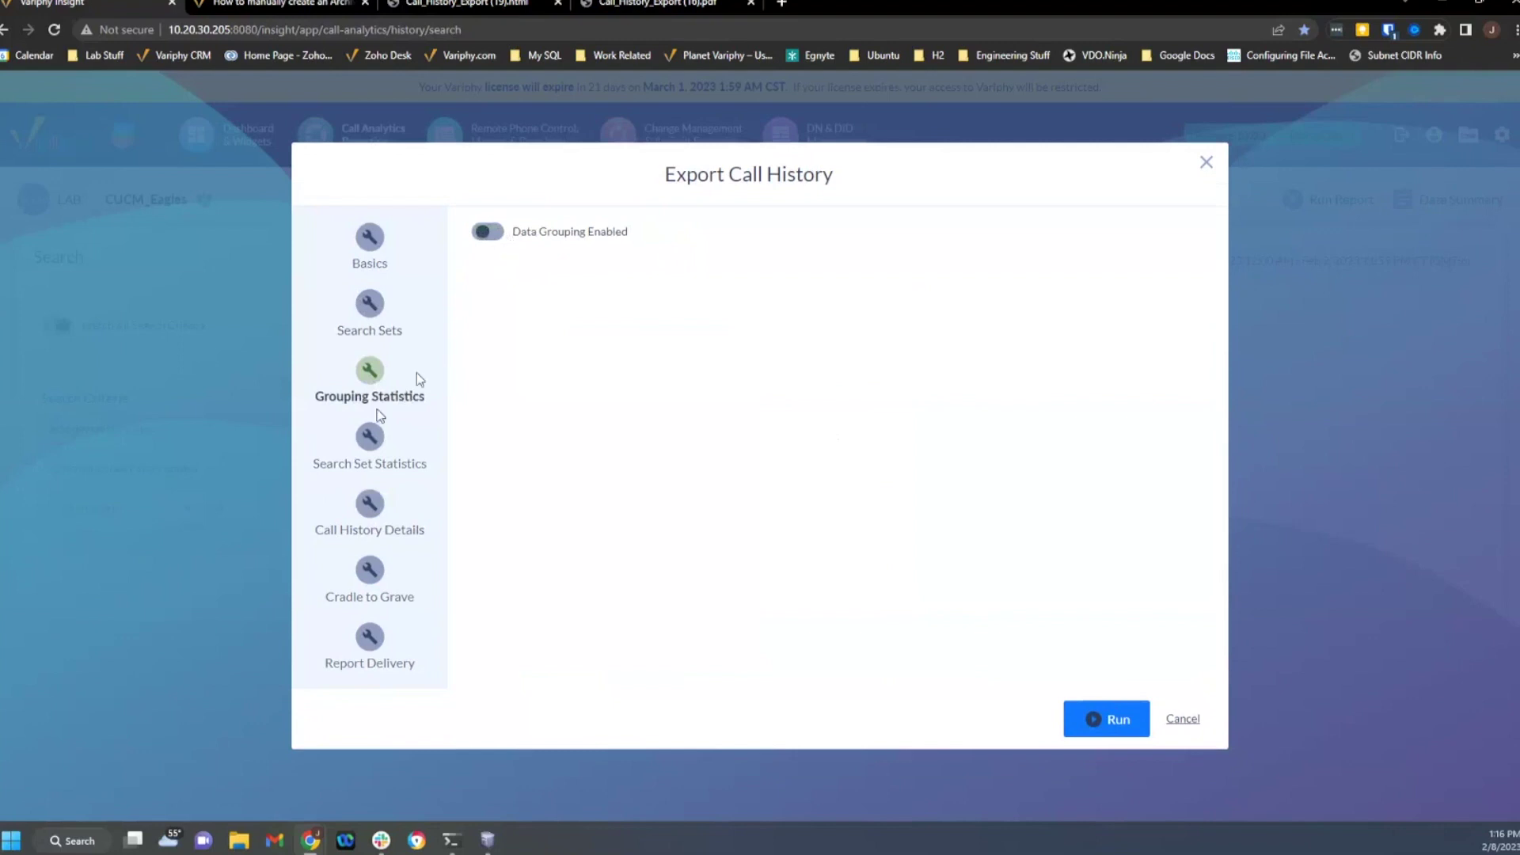
click(489, 232)
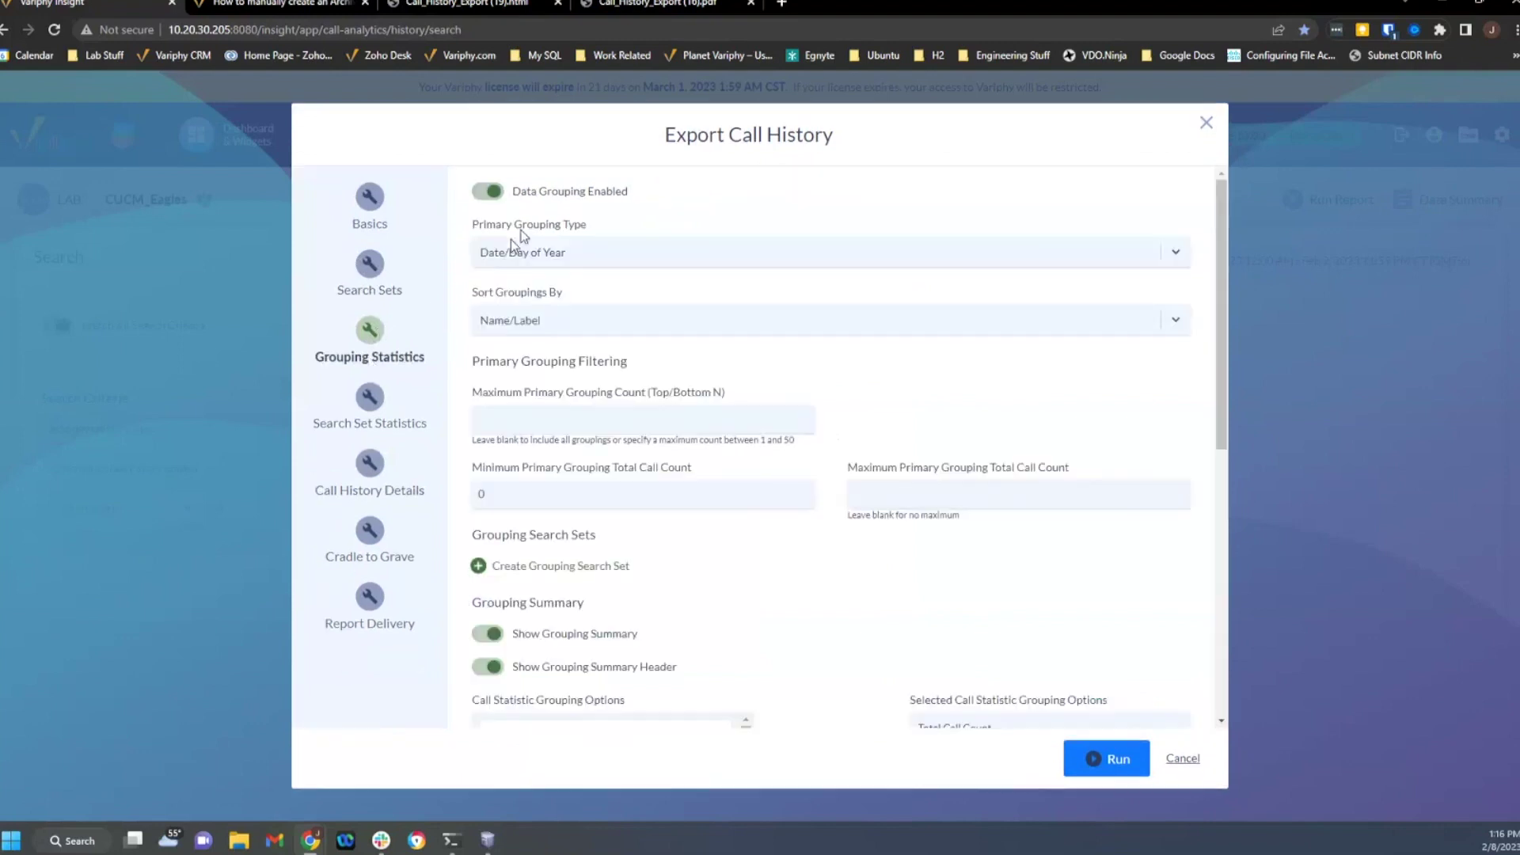
click(546, 253)
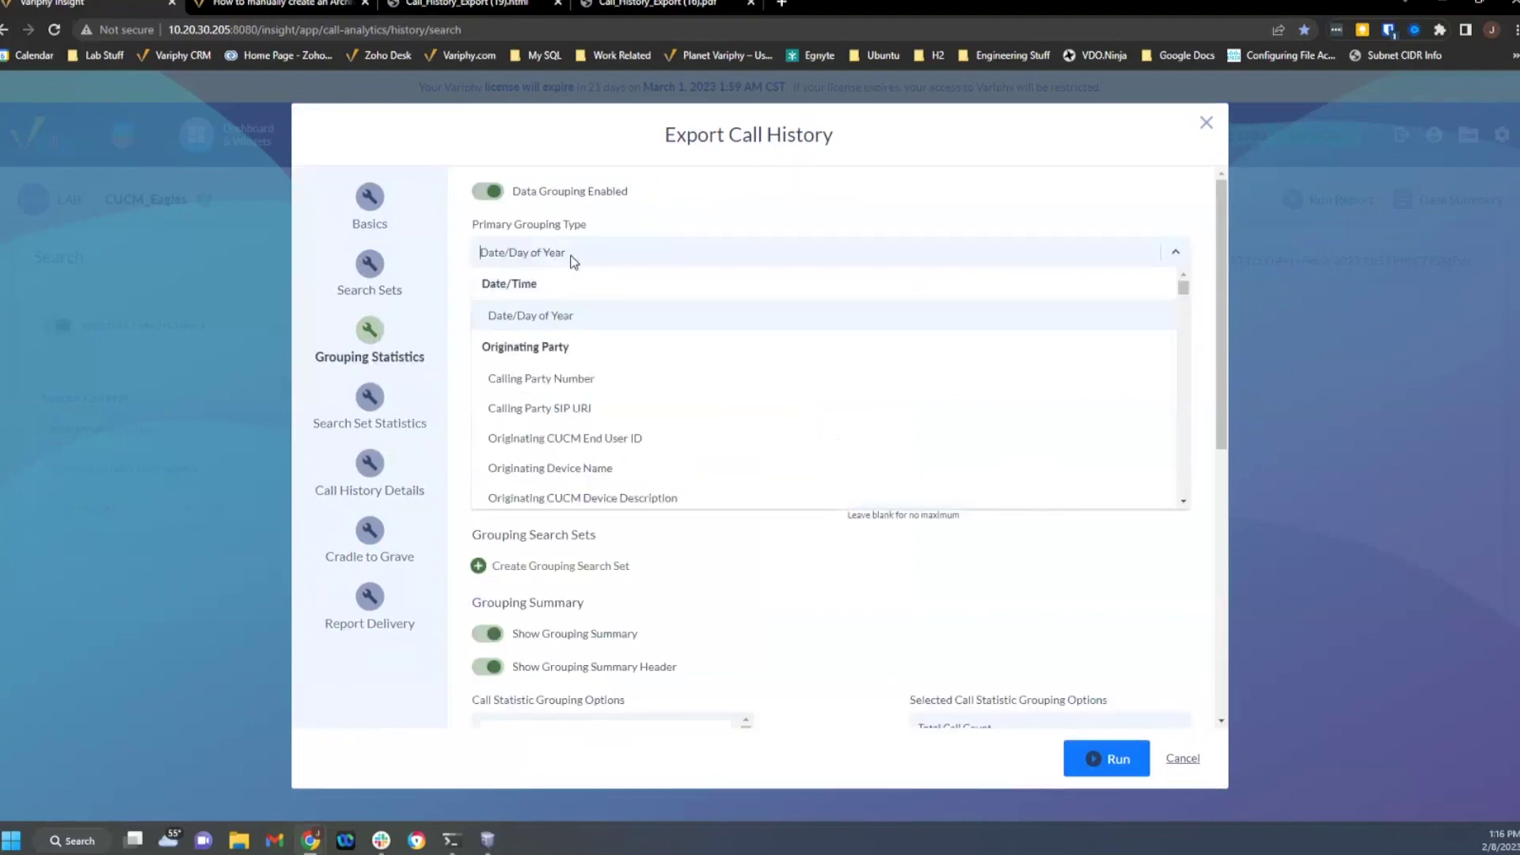
click(645, 222)
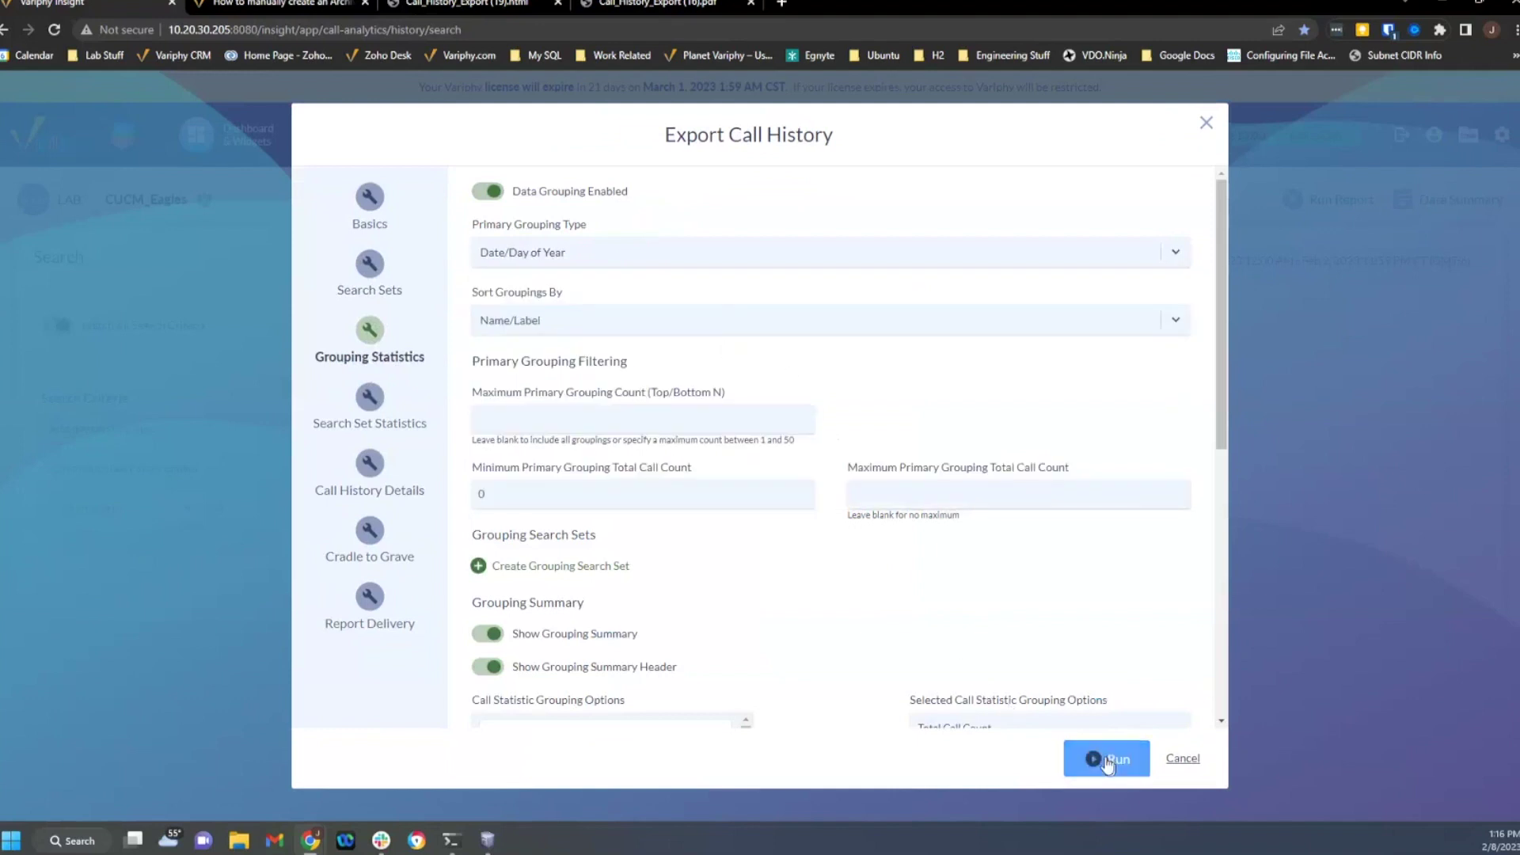
scroll(1009, 585, down, 4)
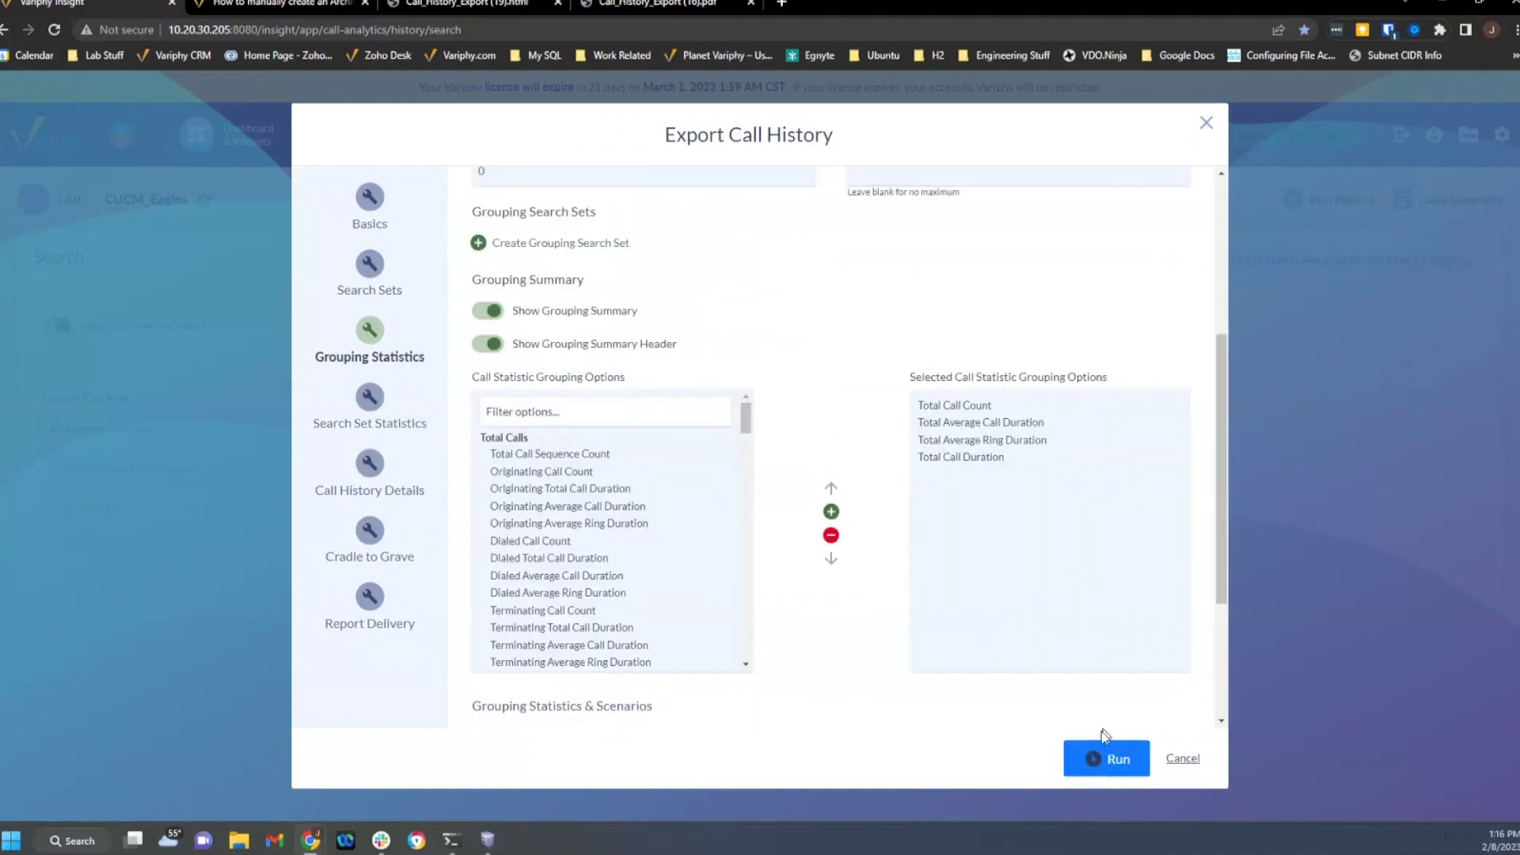
click(1096, 764)
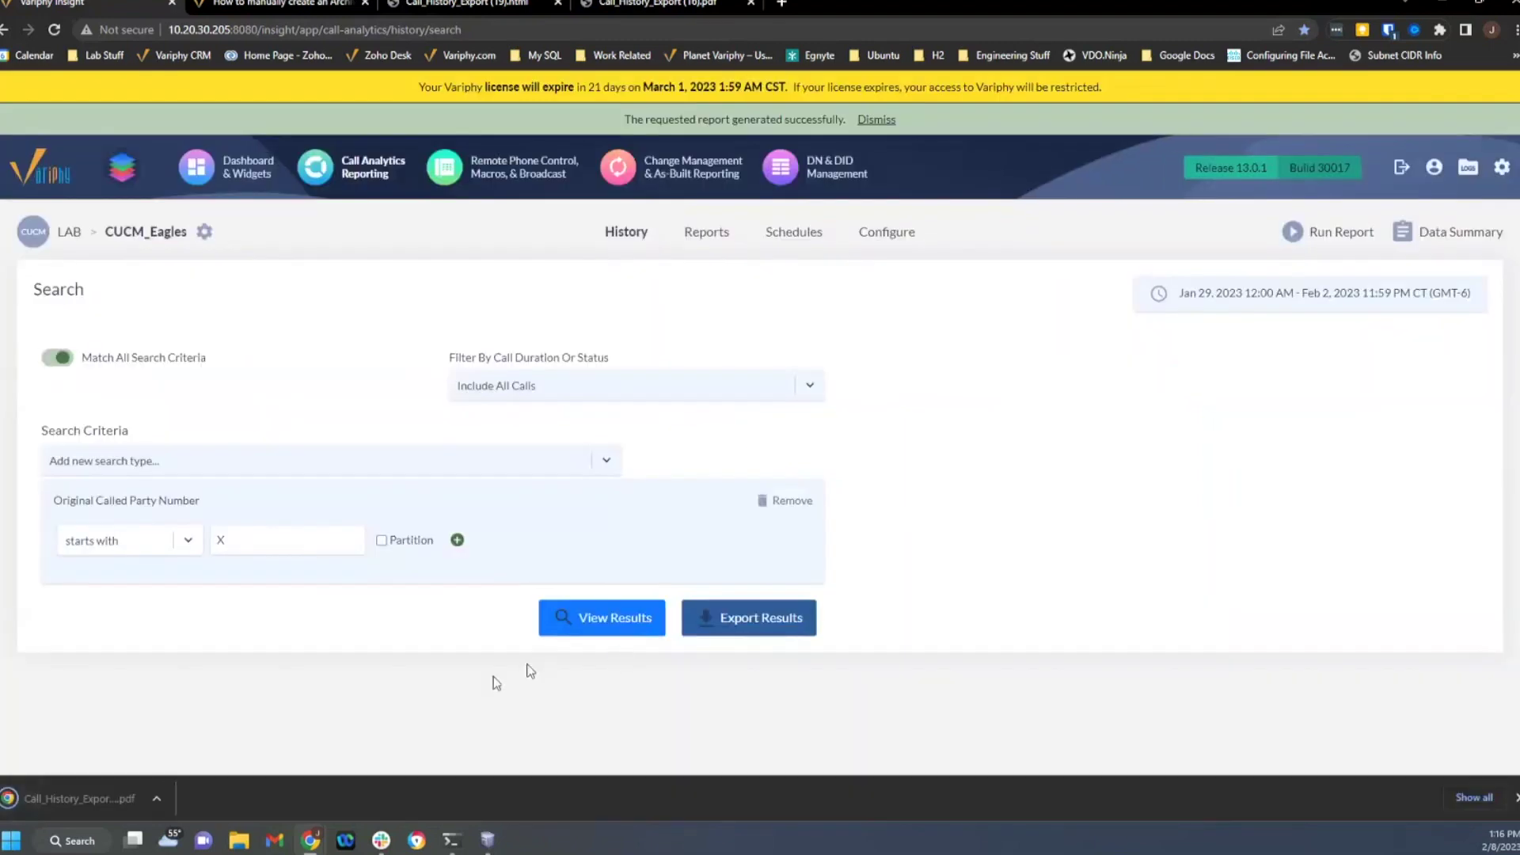
- Open the exported call history PDF and examine the call counts per day in the Date/Day of Year Summary
click(89, 798)
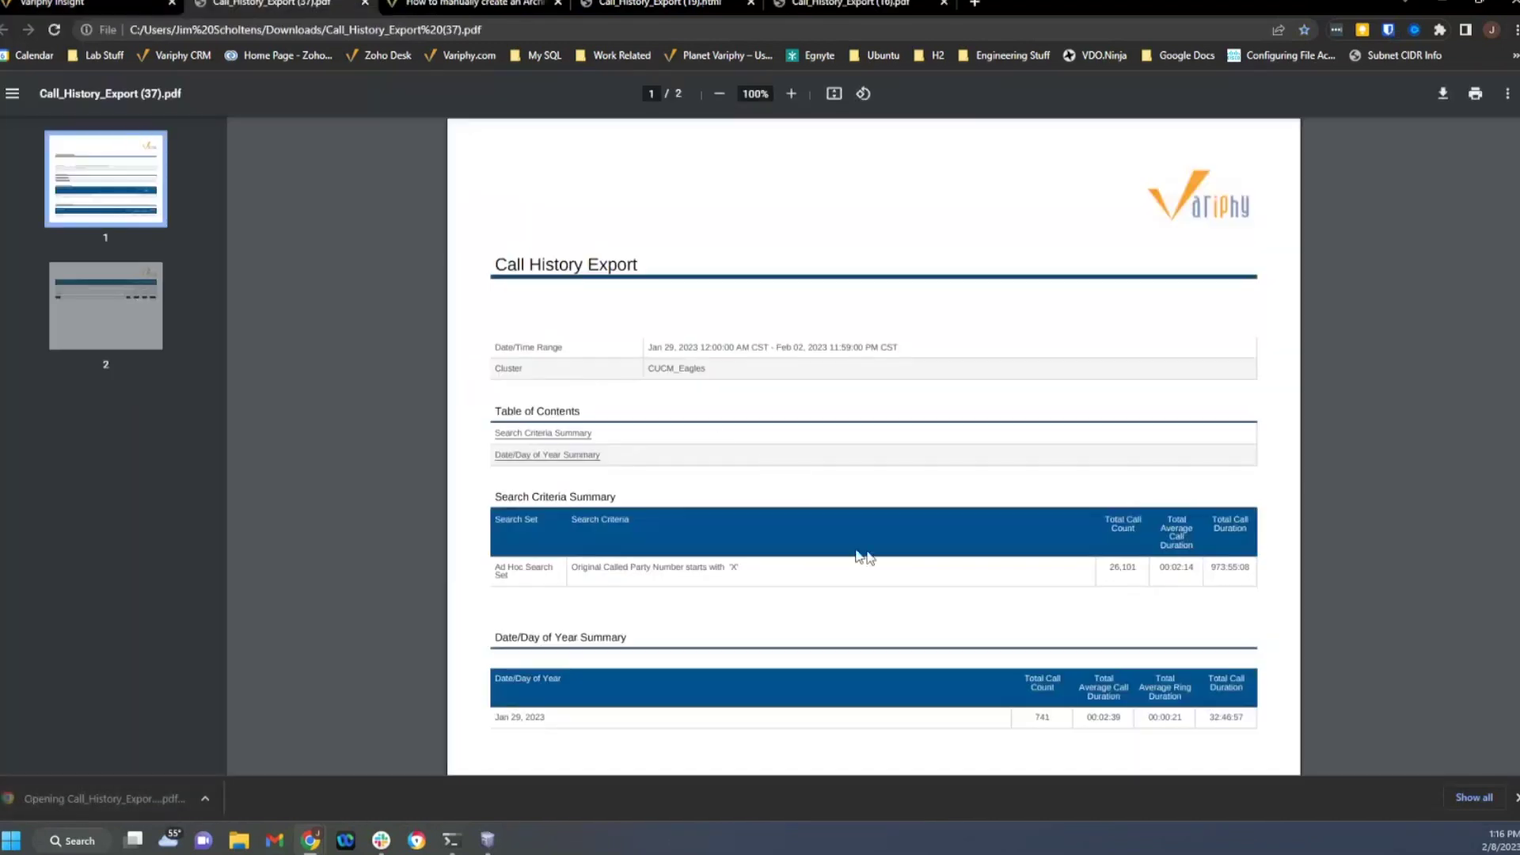
scroll(857, 555, down, 5)
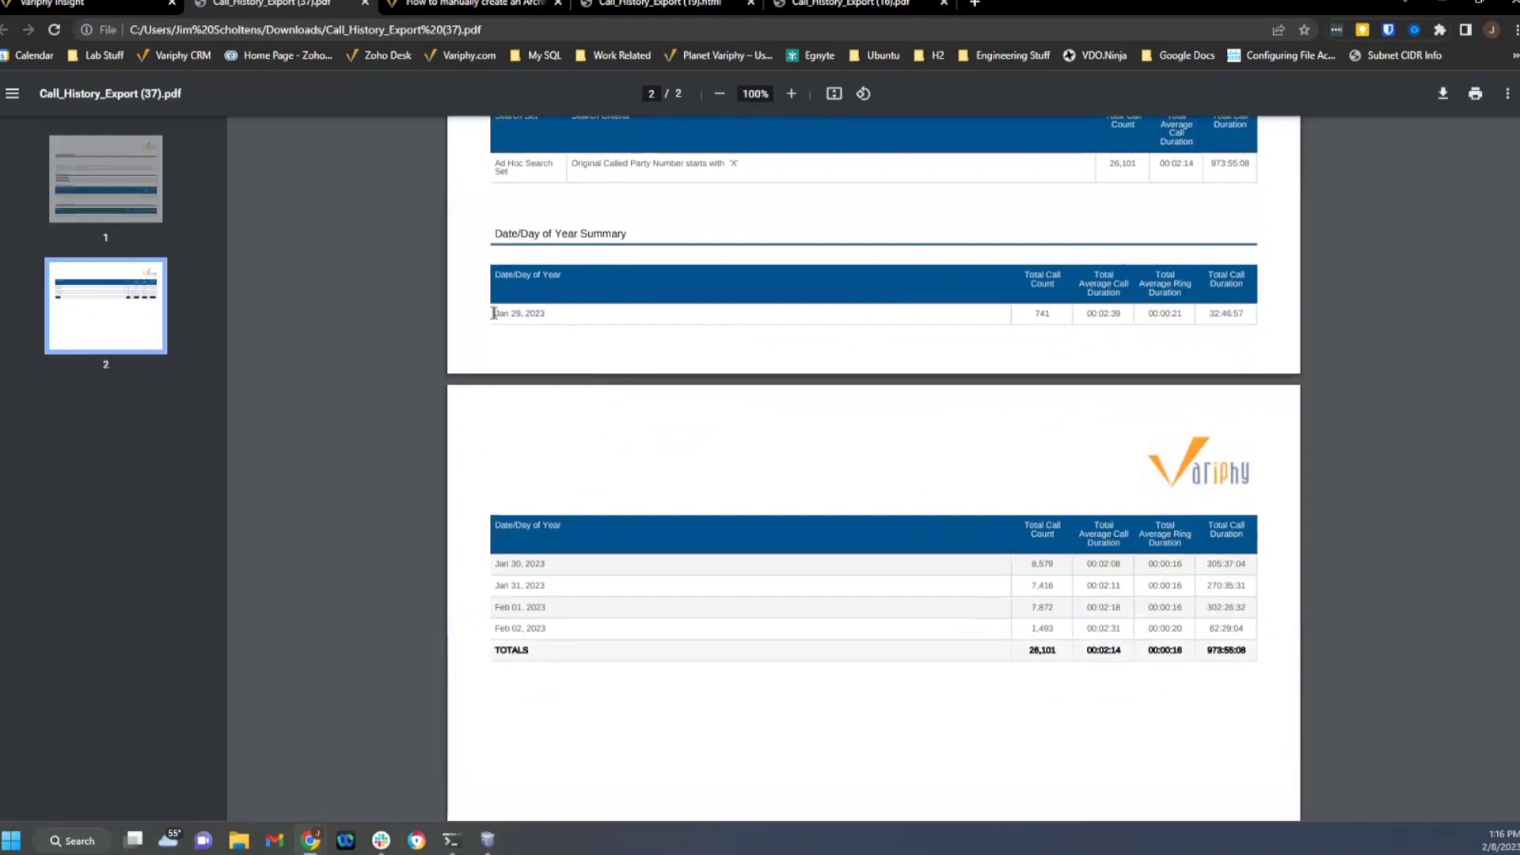
click(507, 584)
drag(549, 586, 500, 587)
click(561, 608)
scroll(923, 684, up, 3)
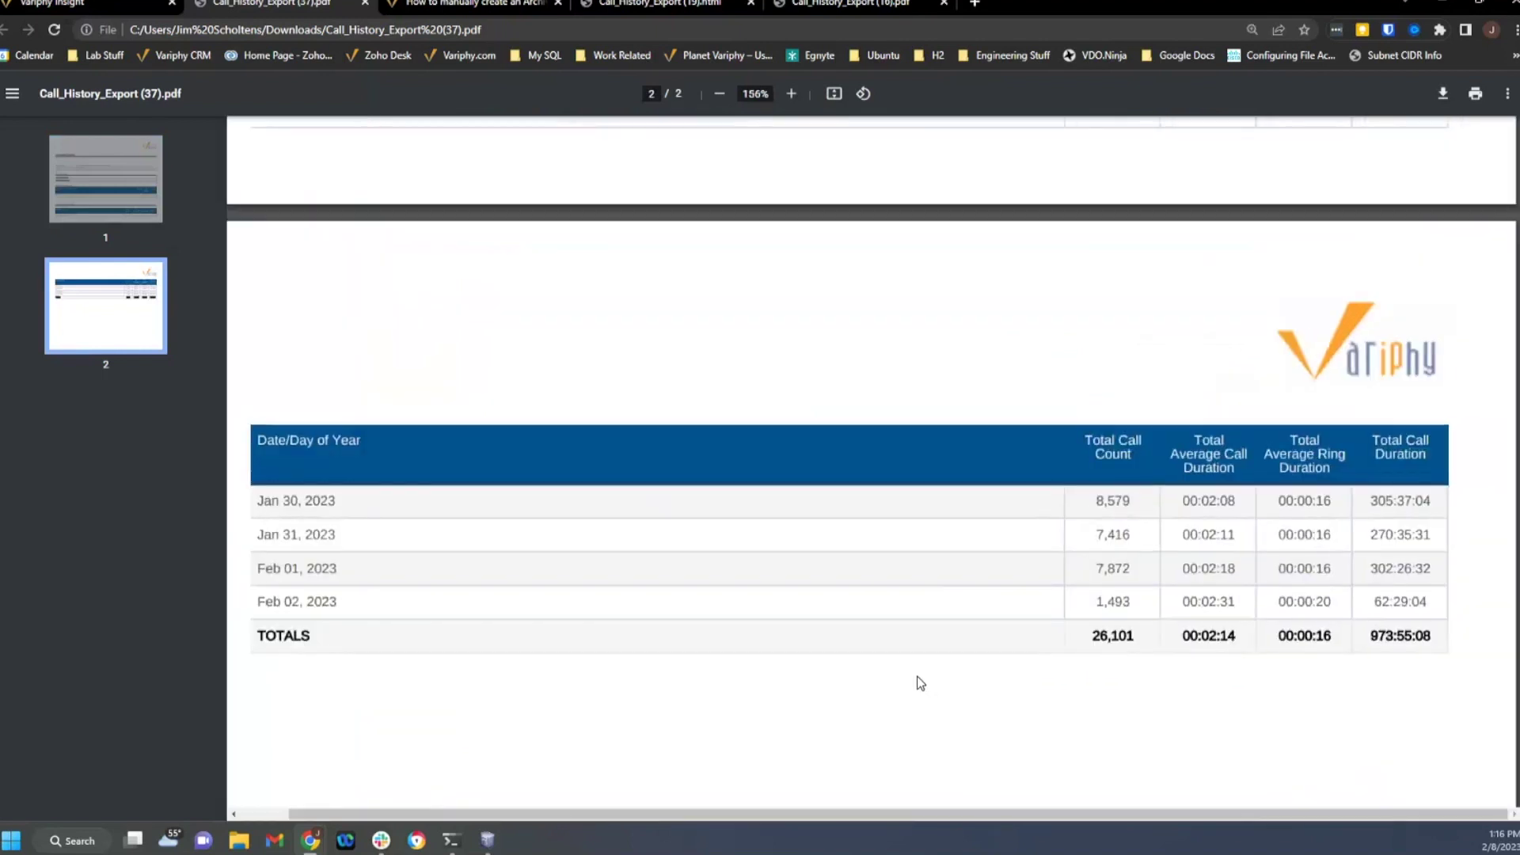
scroll(920, 682, down, 1)
scroll(920, 683, up, 3)
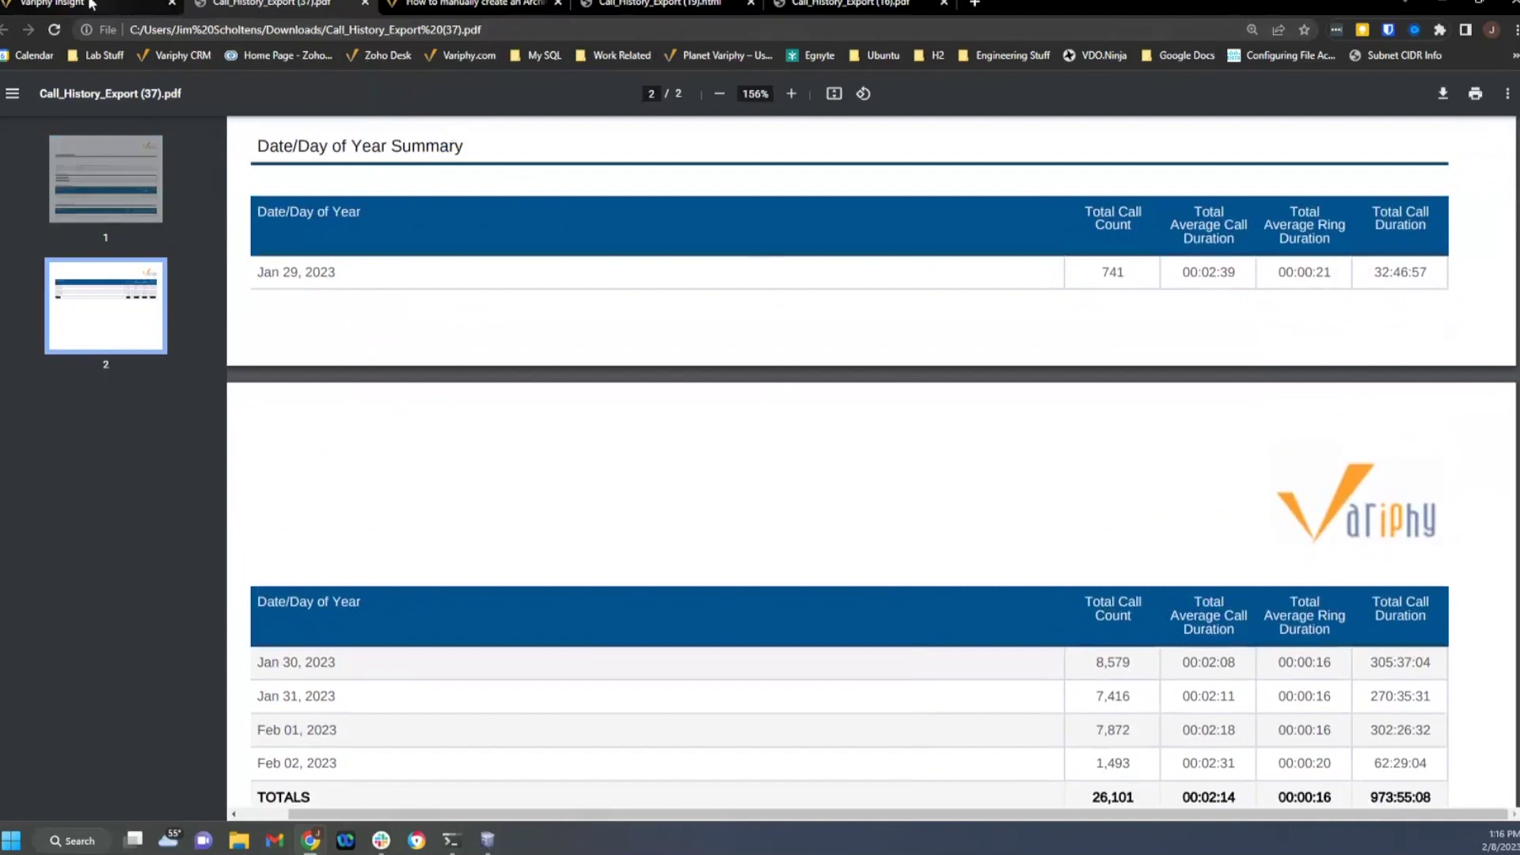
- Go to the CDR databases of the CUCM_Eagles cluster and take the production_cdr_archive2 archive offline
click(125, 8)
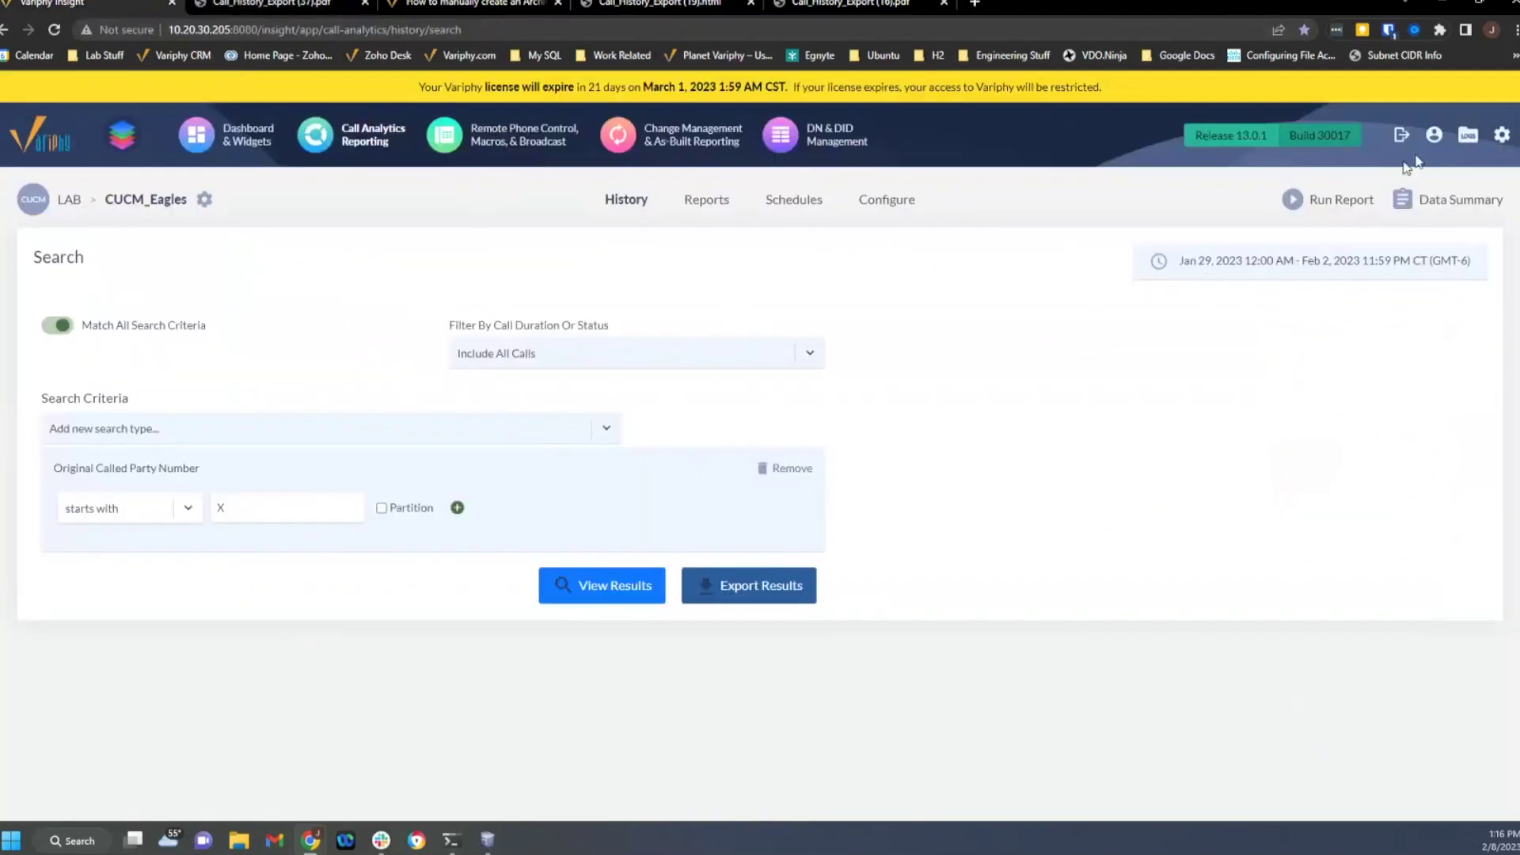
mouse_move(1499, 136)
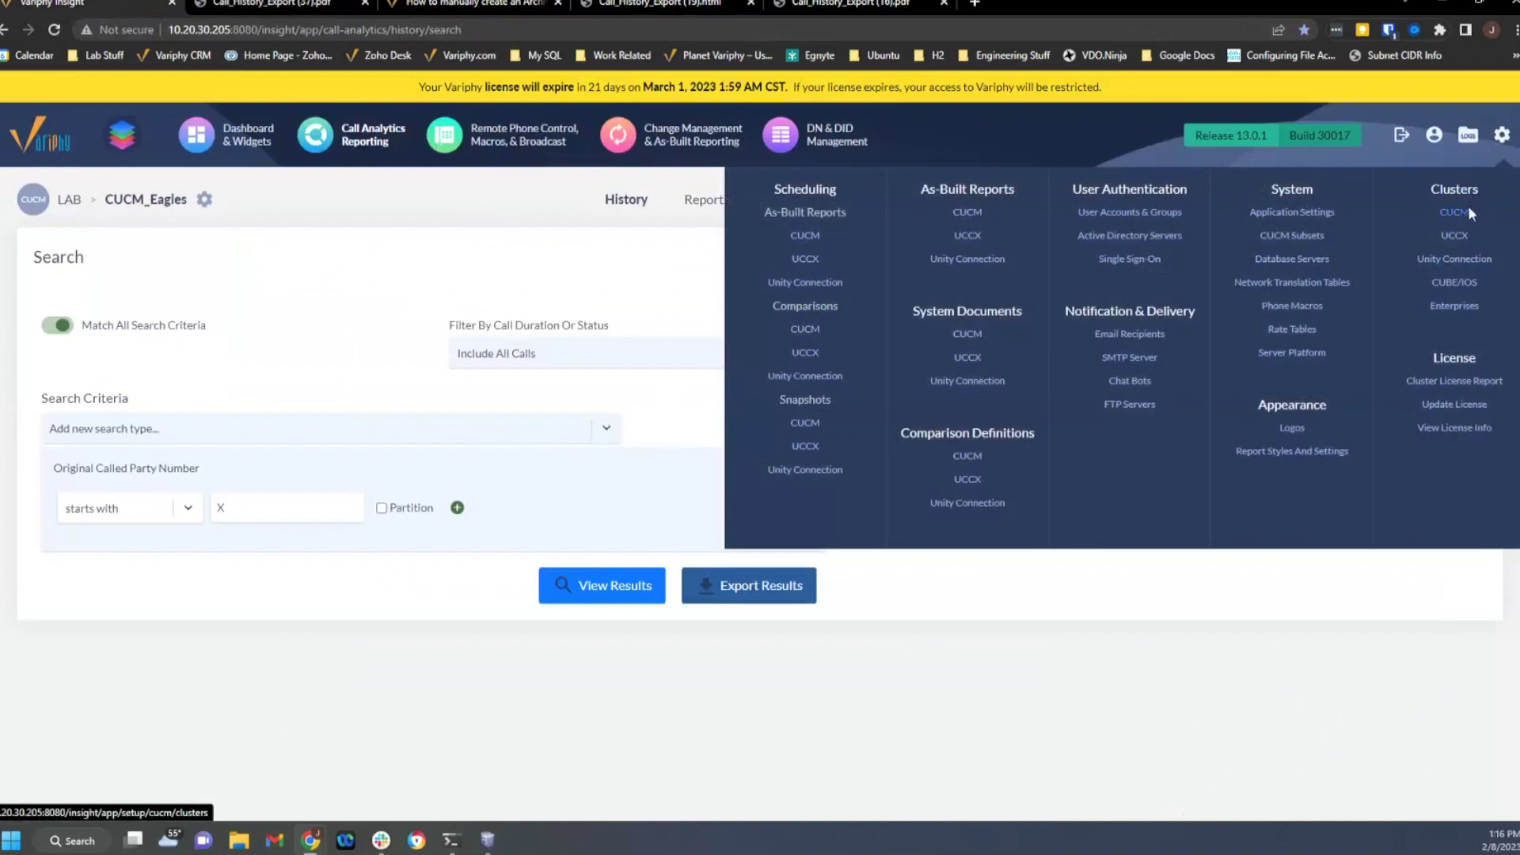
click(805, 423)
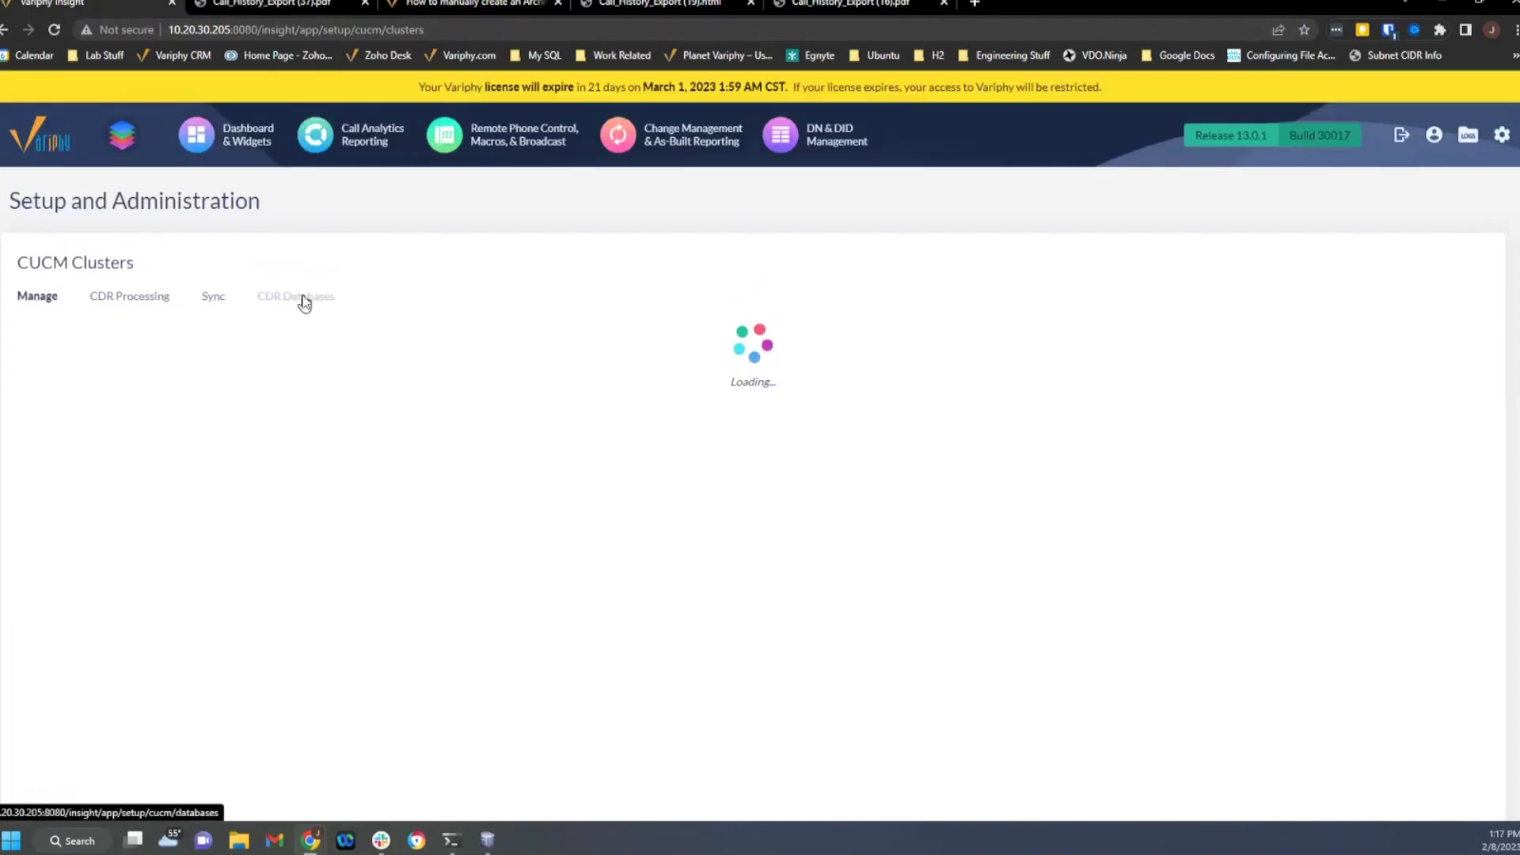
click(303, 298)
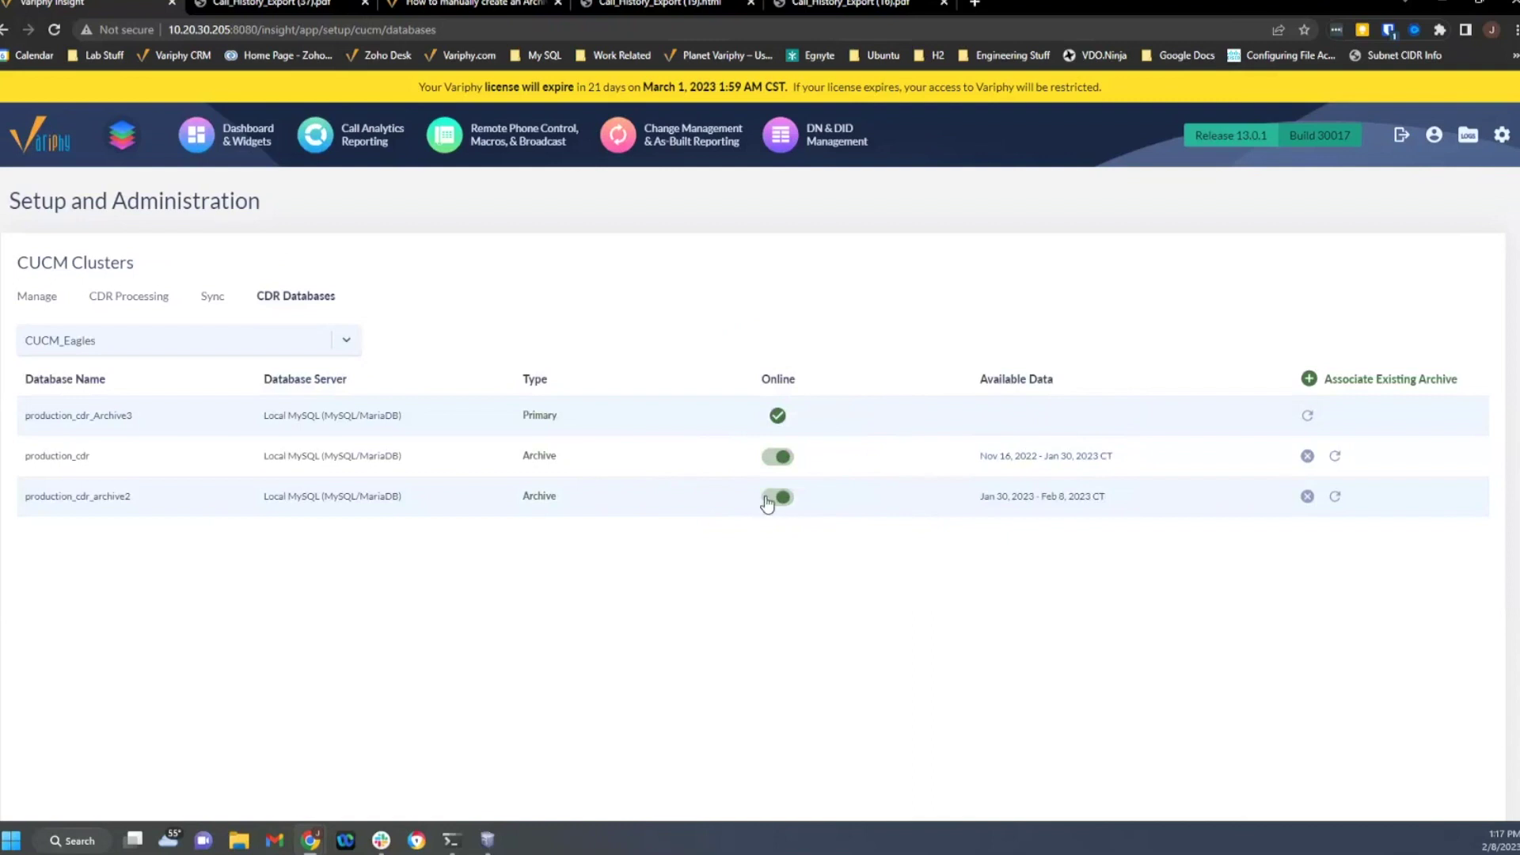
click(768, 499)
click(776, 499)
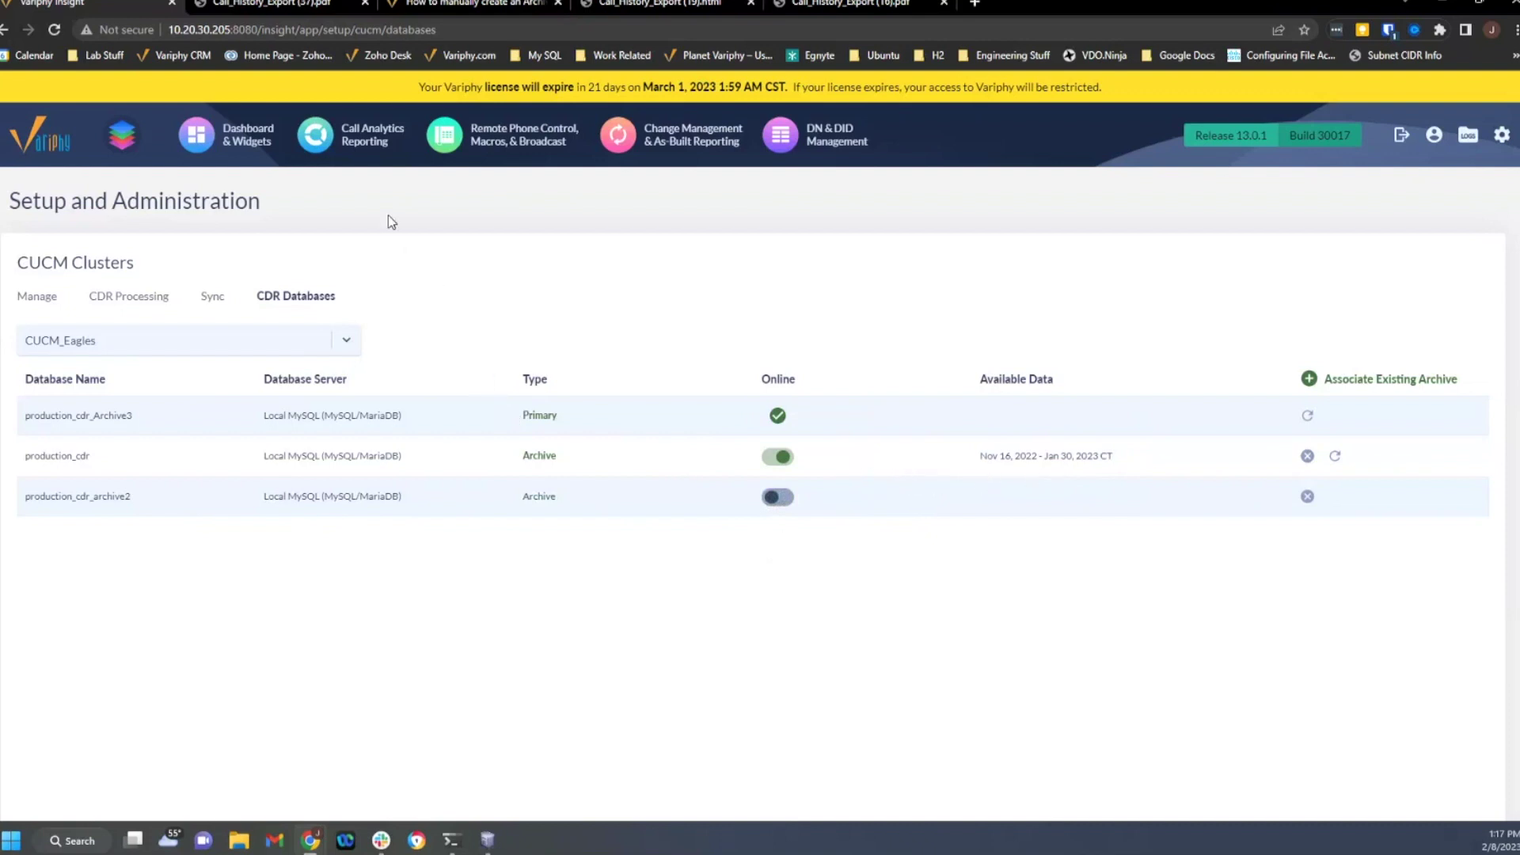
- Return to the CUCM_Eagles call history search and set its time window type to From Specific Date/Time To Specific Date/Time Only
click(351, 139)
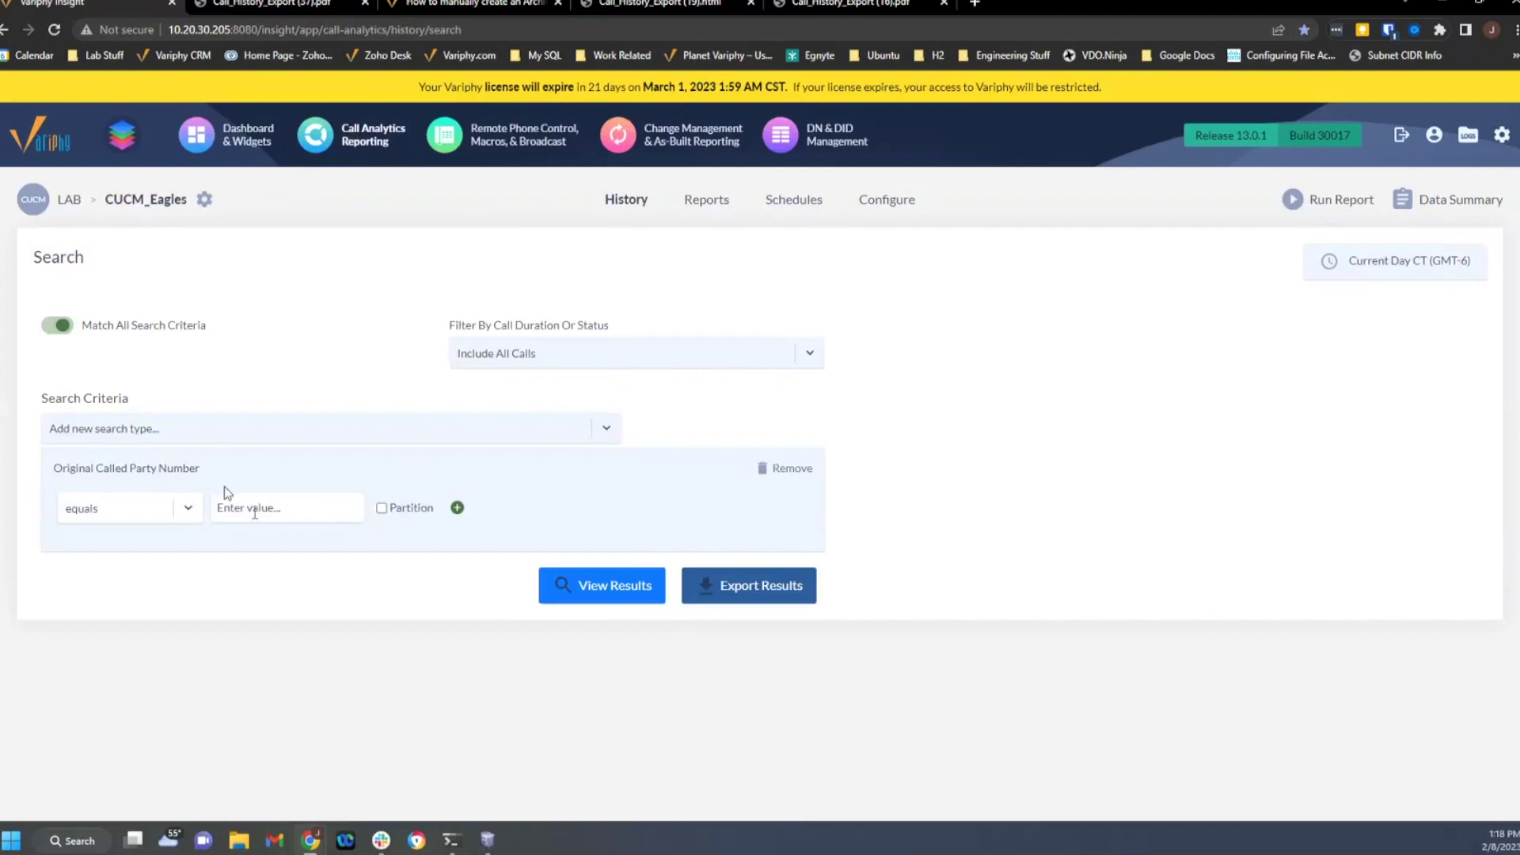
click(1398, 258)
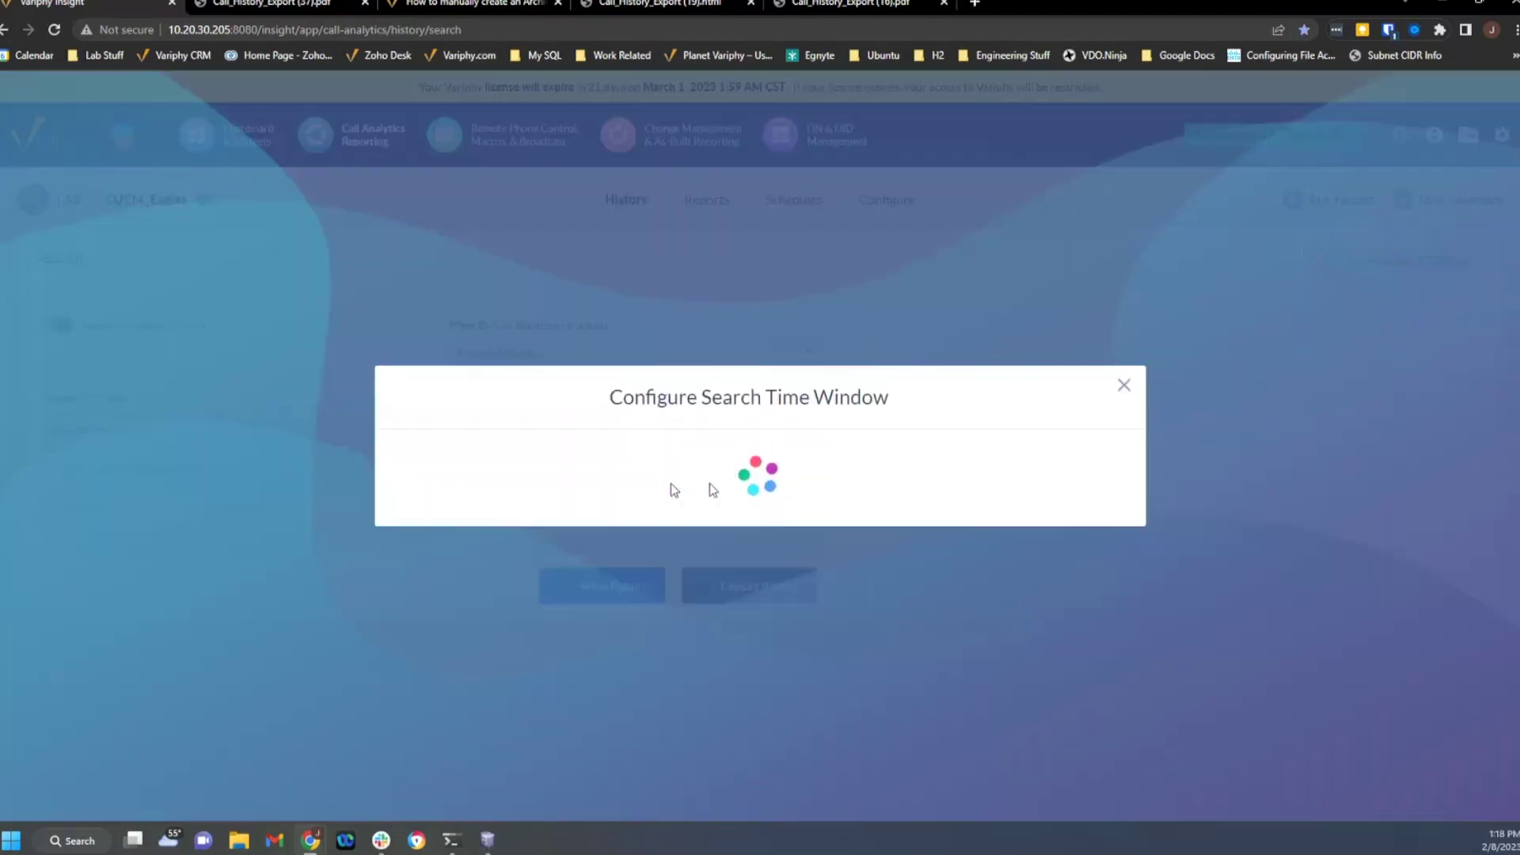
click(520, 402)
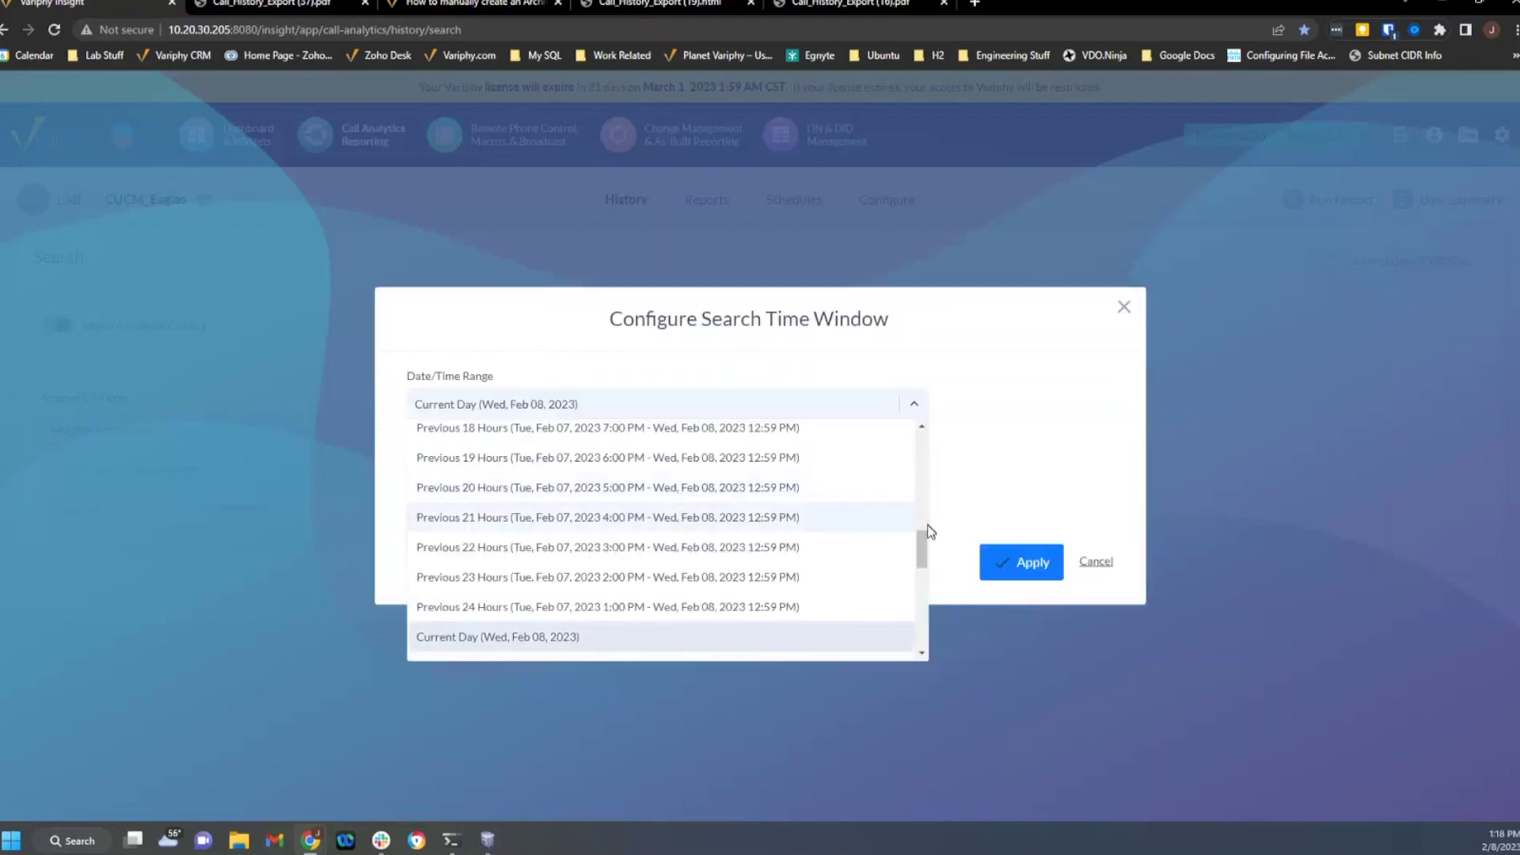
drag(920, 545, 753, 452)
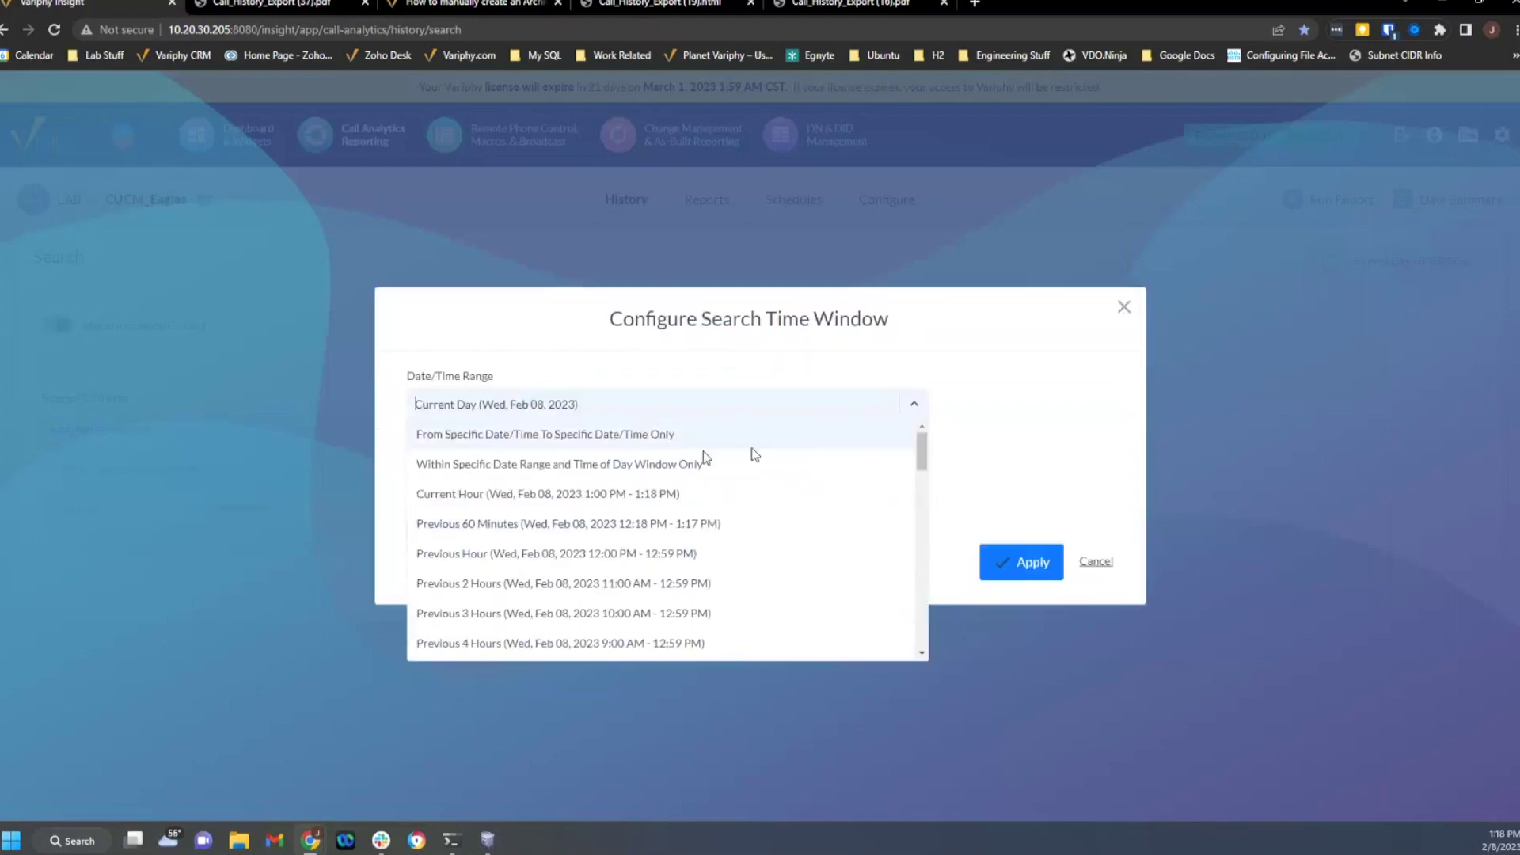
click(634, 442)
- Set the search range from Jan 29, 2023 at 12:00 AM to Feb 02, 2023 at 11:59 PM and apply it
click(525, 411)
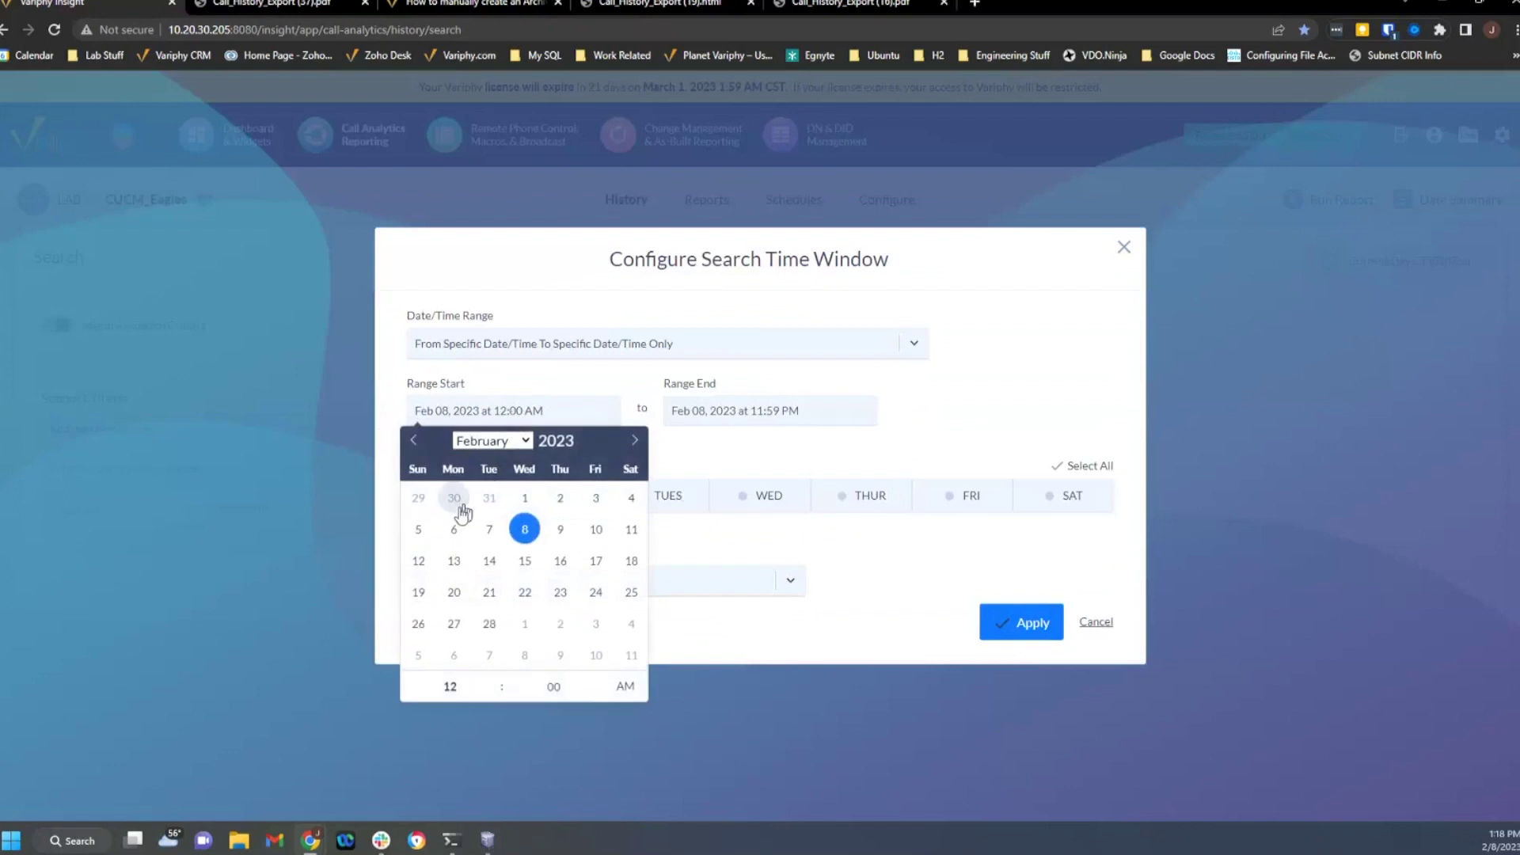
click(418, 497)
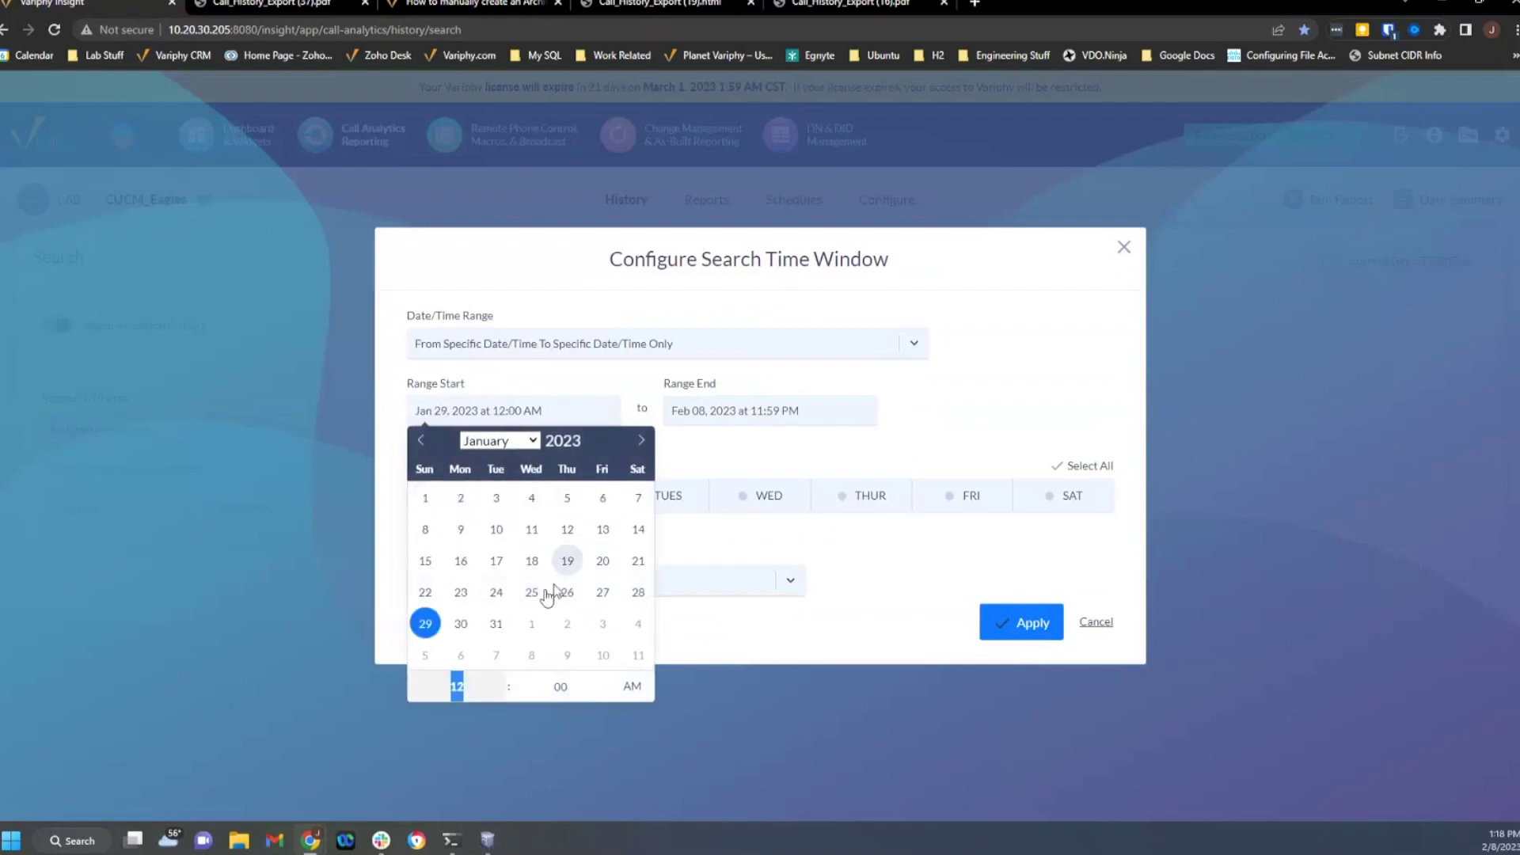
click(828, 628)
click(772, 418)
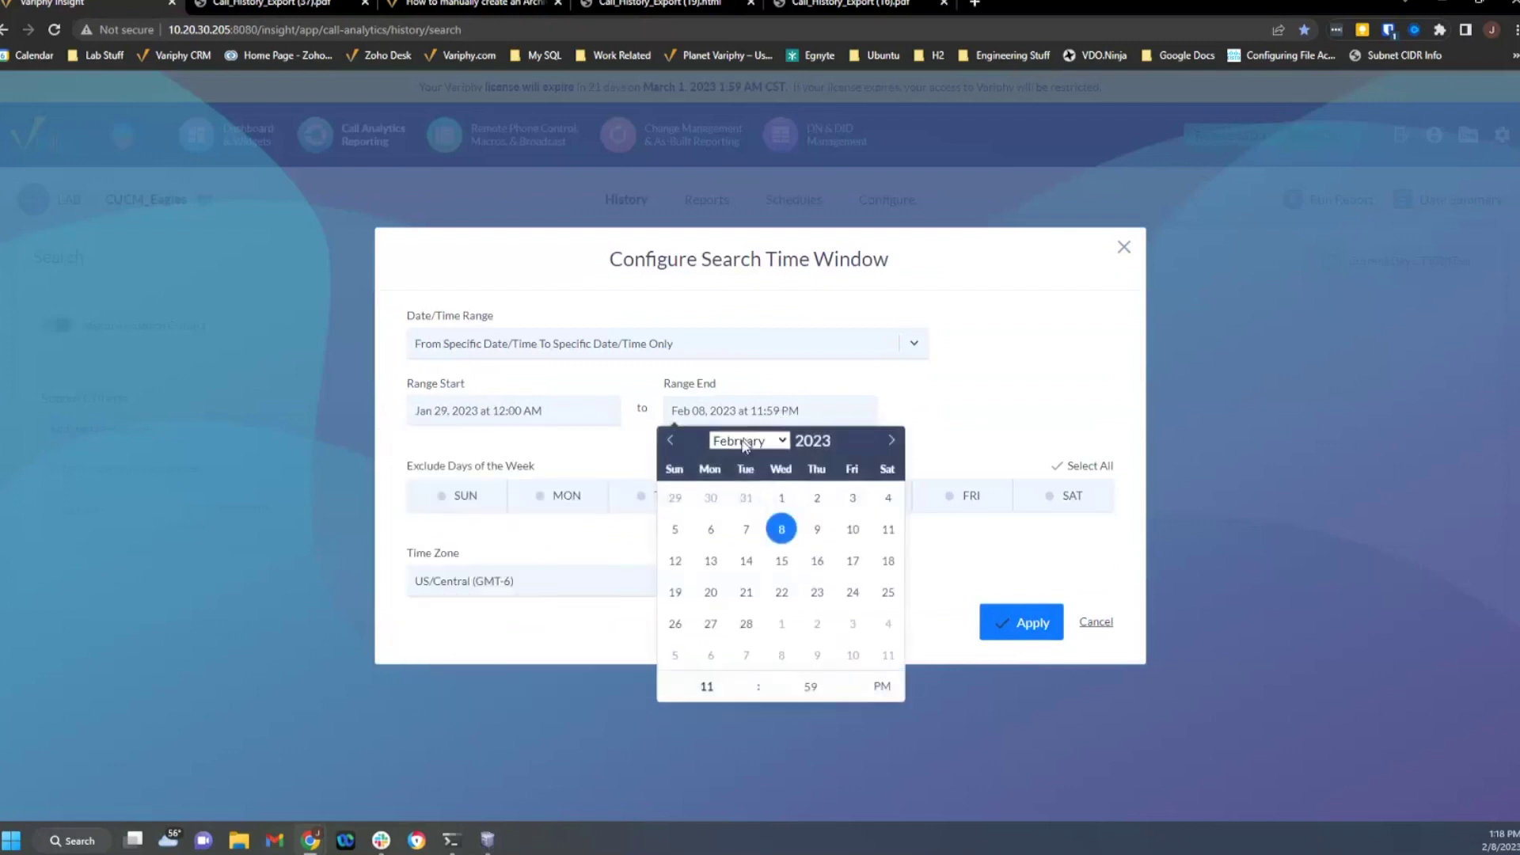
click(817, 497)
click(564, 548)
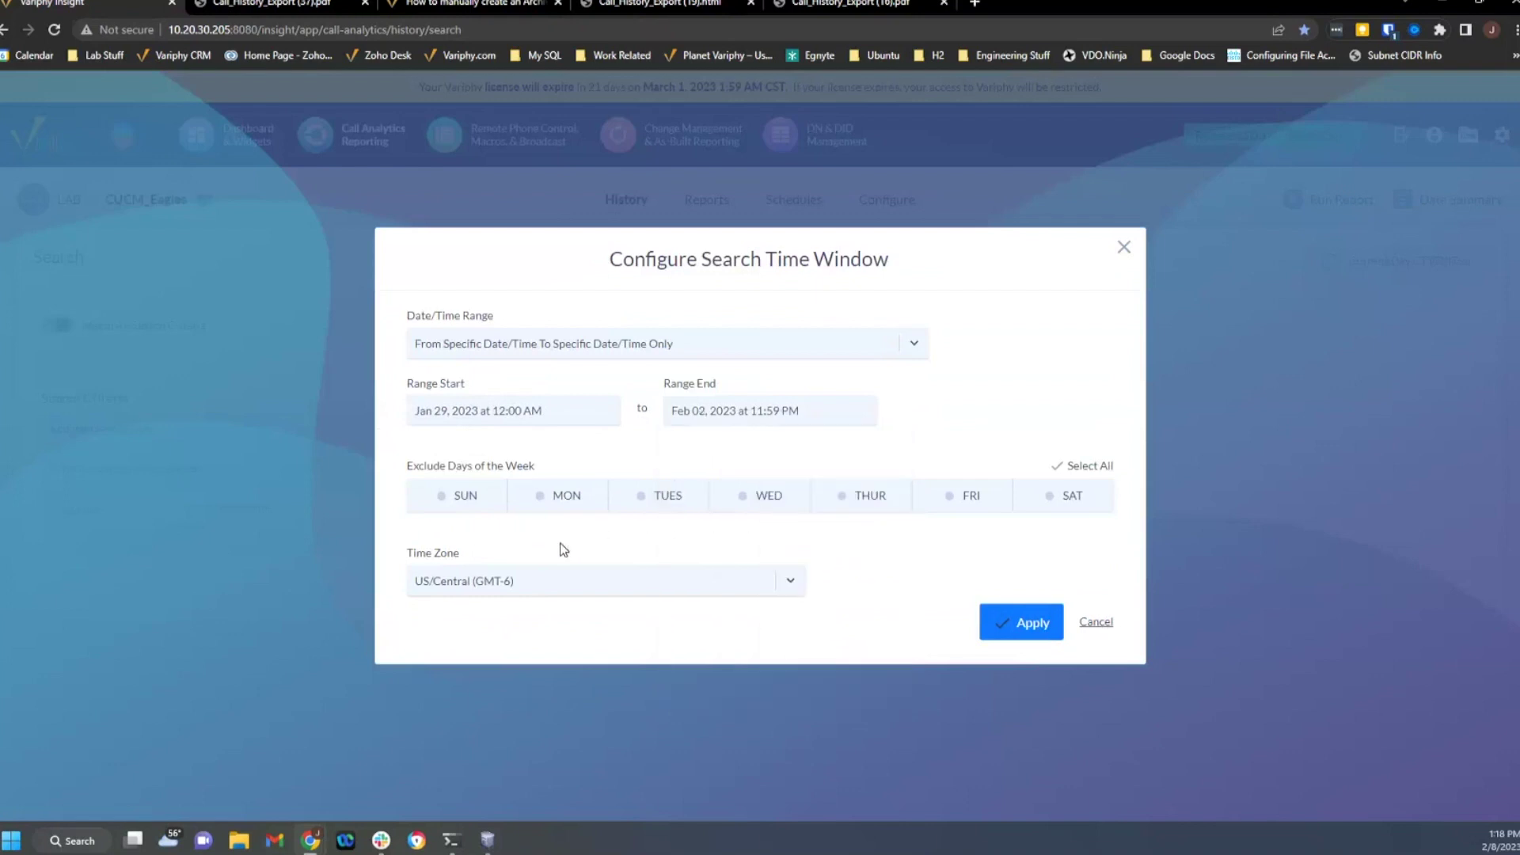
click(1011, 622)
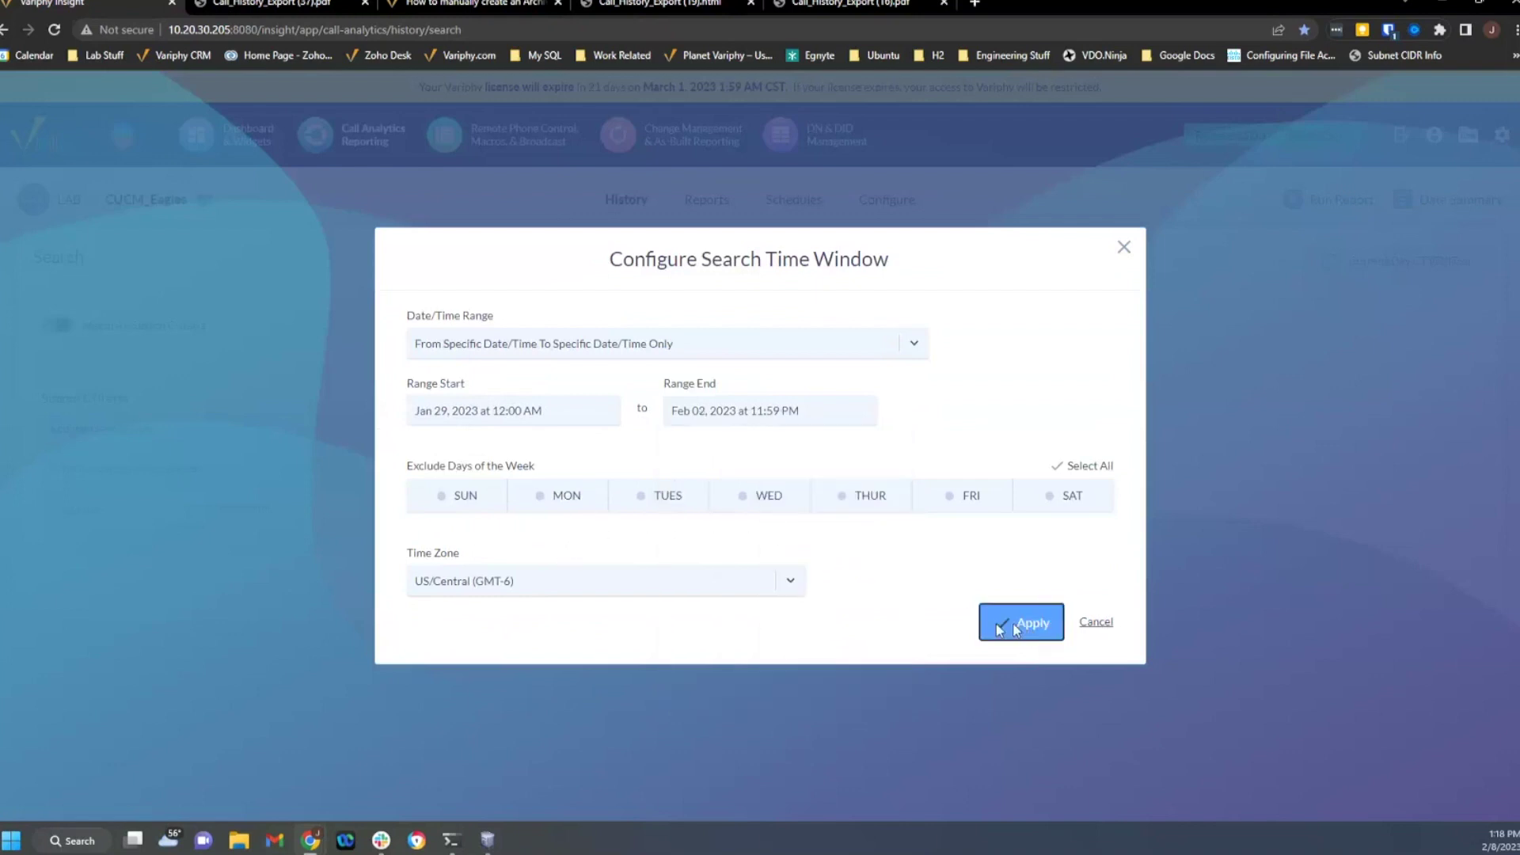
- Make the search match Original Called Party Numbers that start with X
click(174, 511)
click(132, 596)
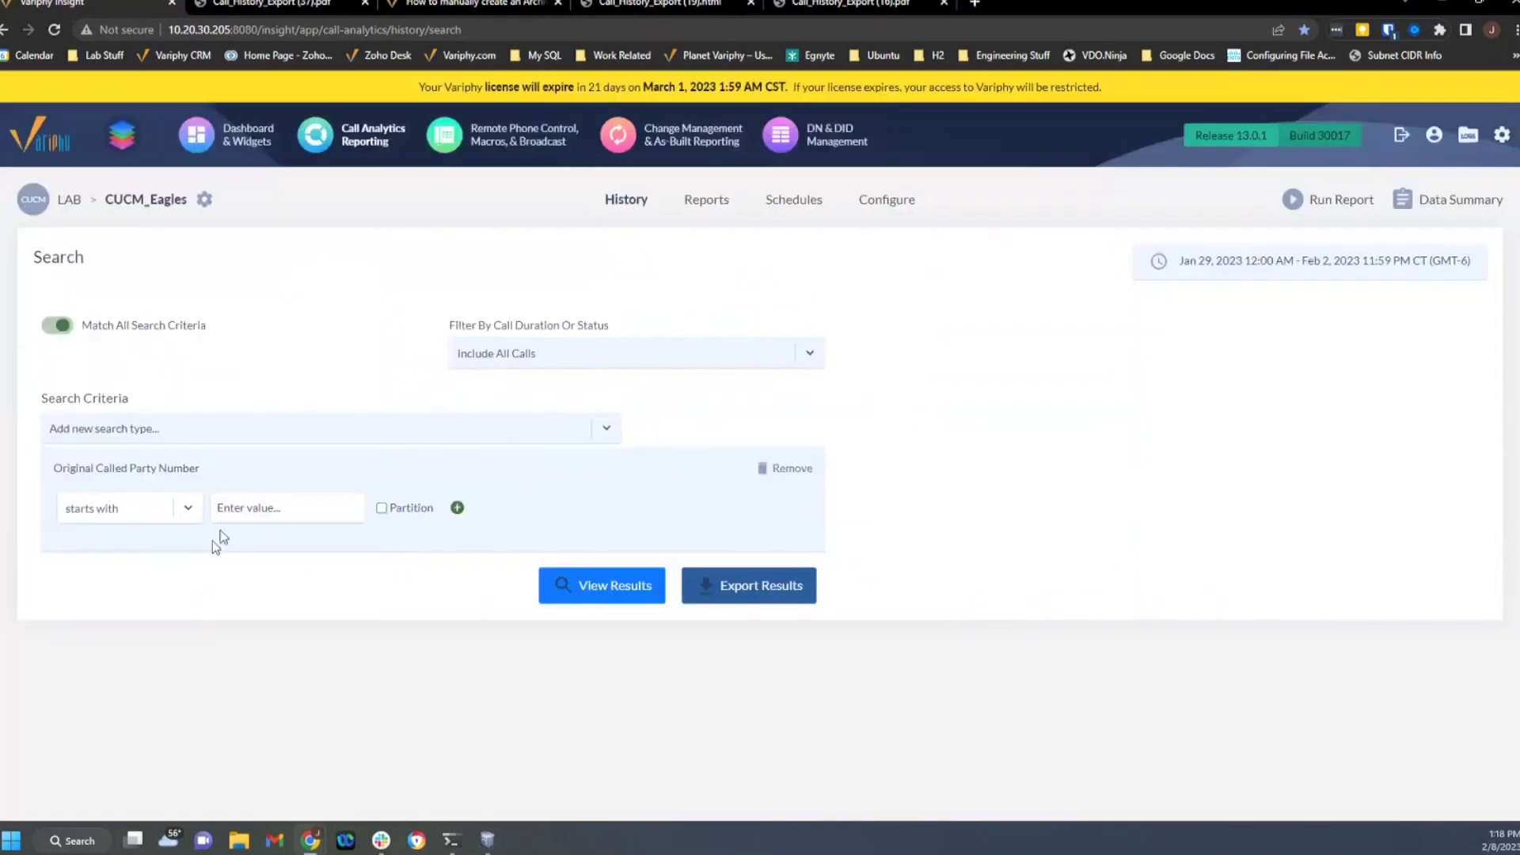
click(244, 508)
text(X)
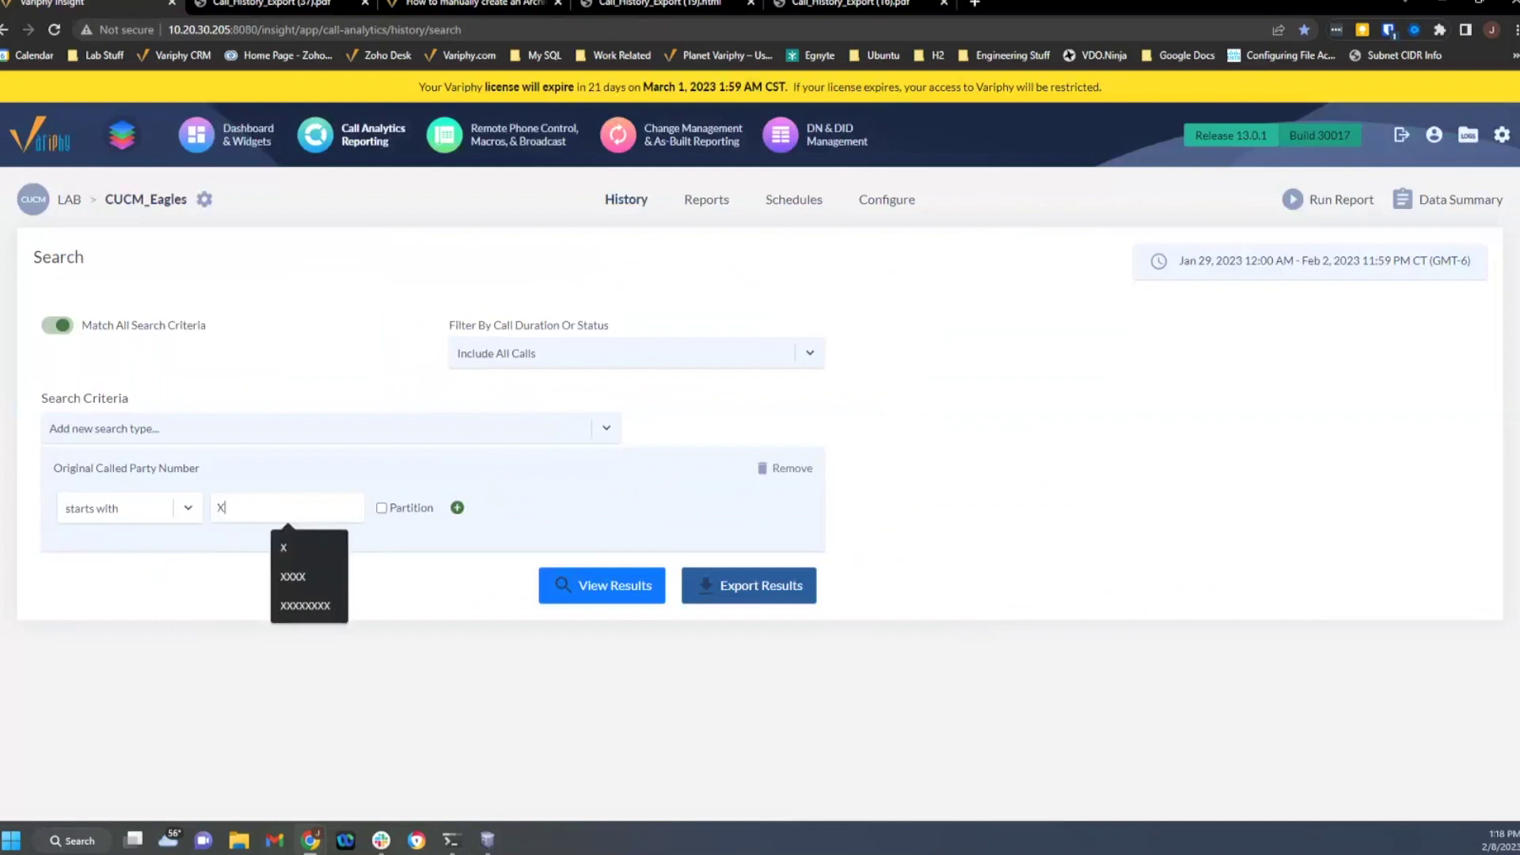
- Export the call history with record details turned off and data grouping by Date/Day of Year enabled
click(723, 589)
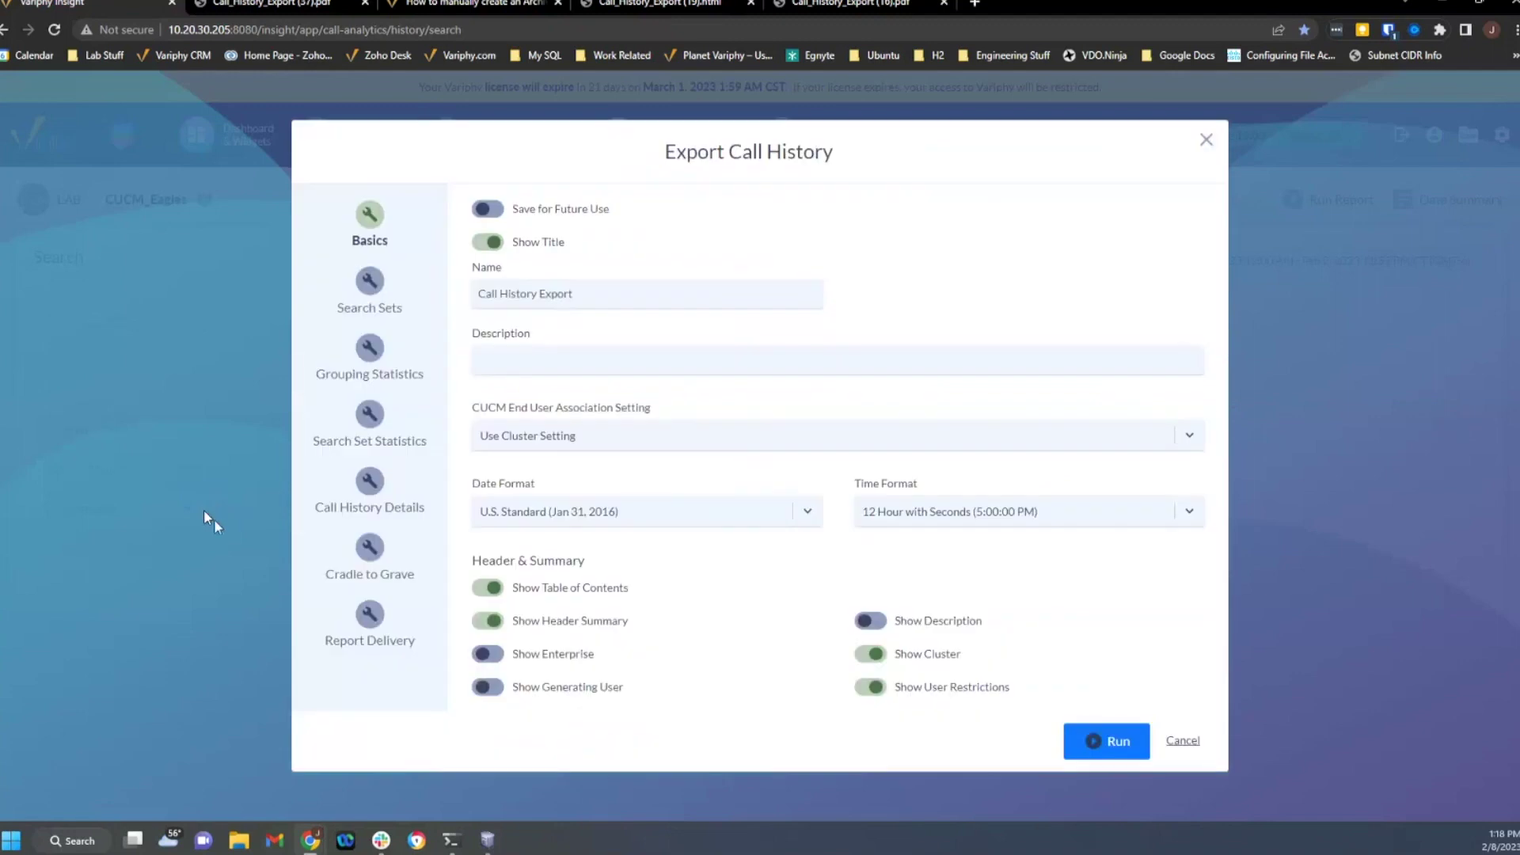
click(370, 501)
click(489, 234)
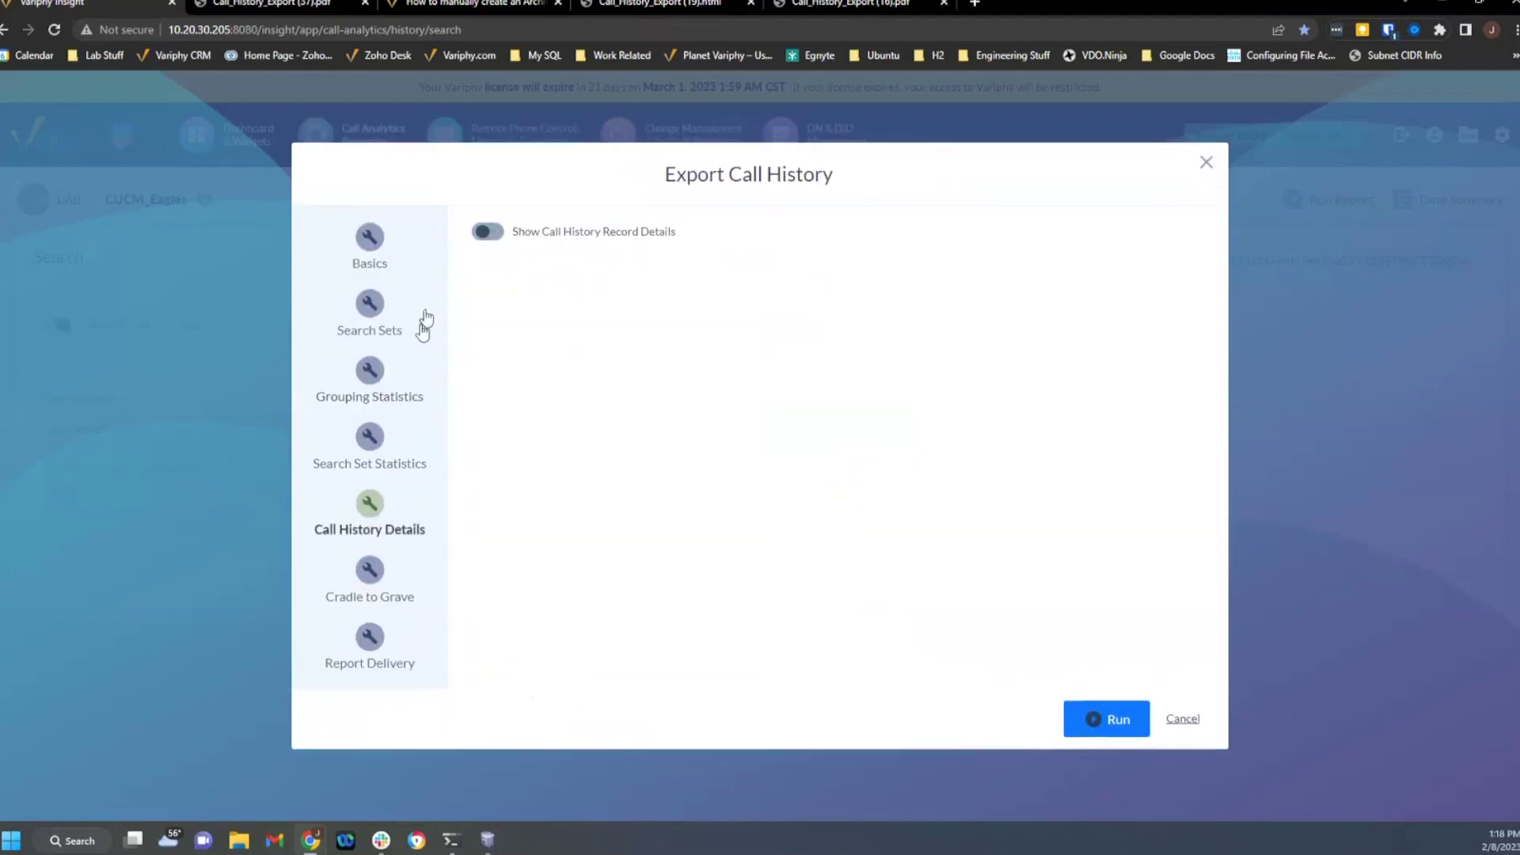
click(378, 377)
click(501, 237)
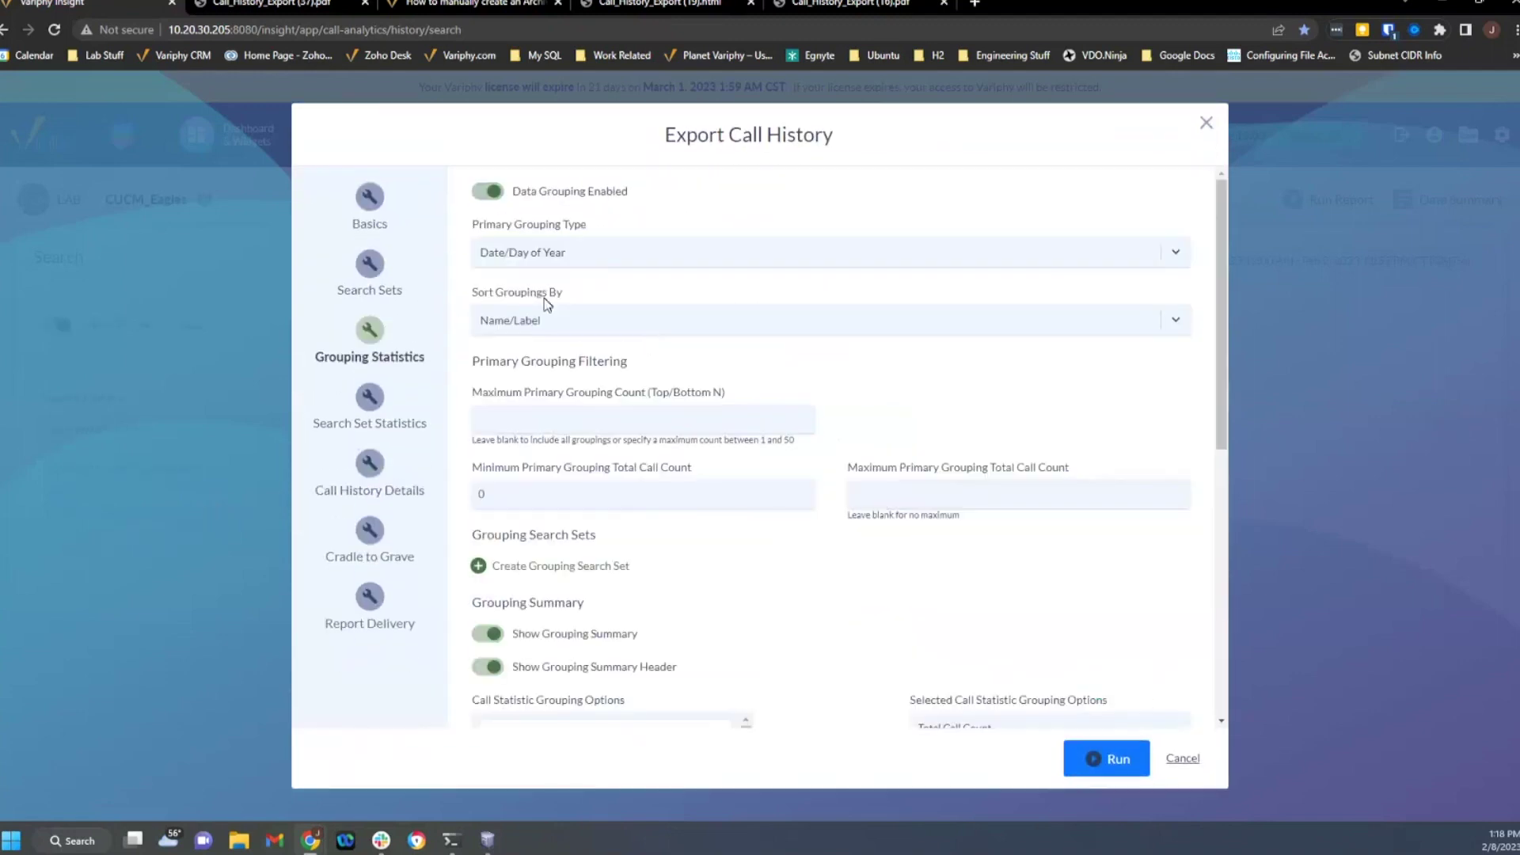
click(1098, 761)
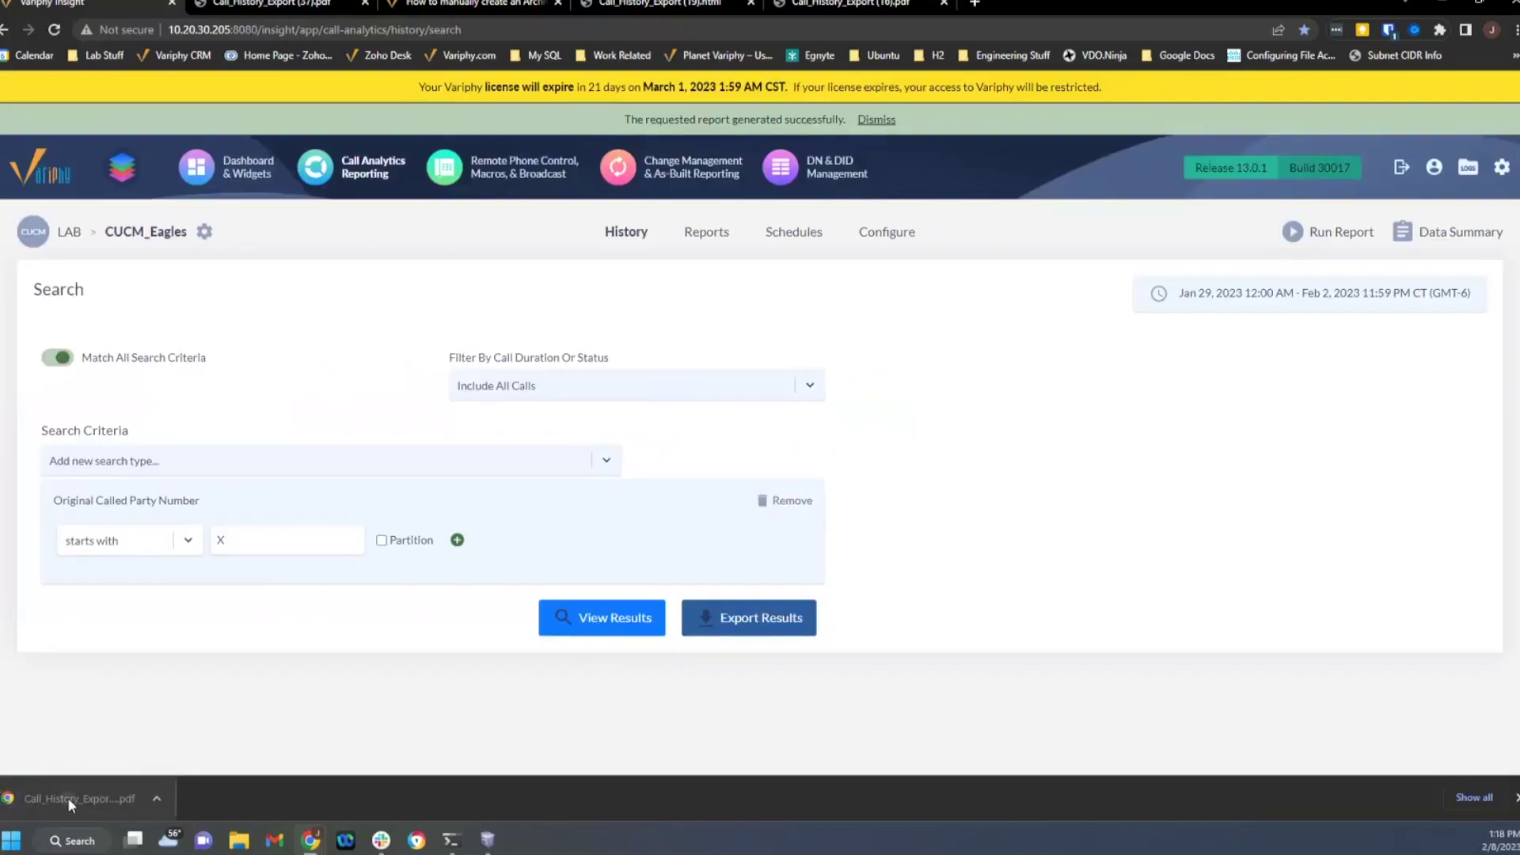
- Open the newly exported call history PDF and examine its search criteria totals and Date/Day of Year Summary
click(68, 797)
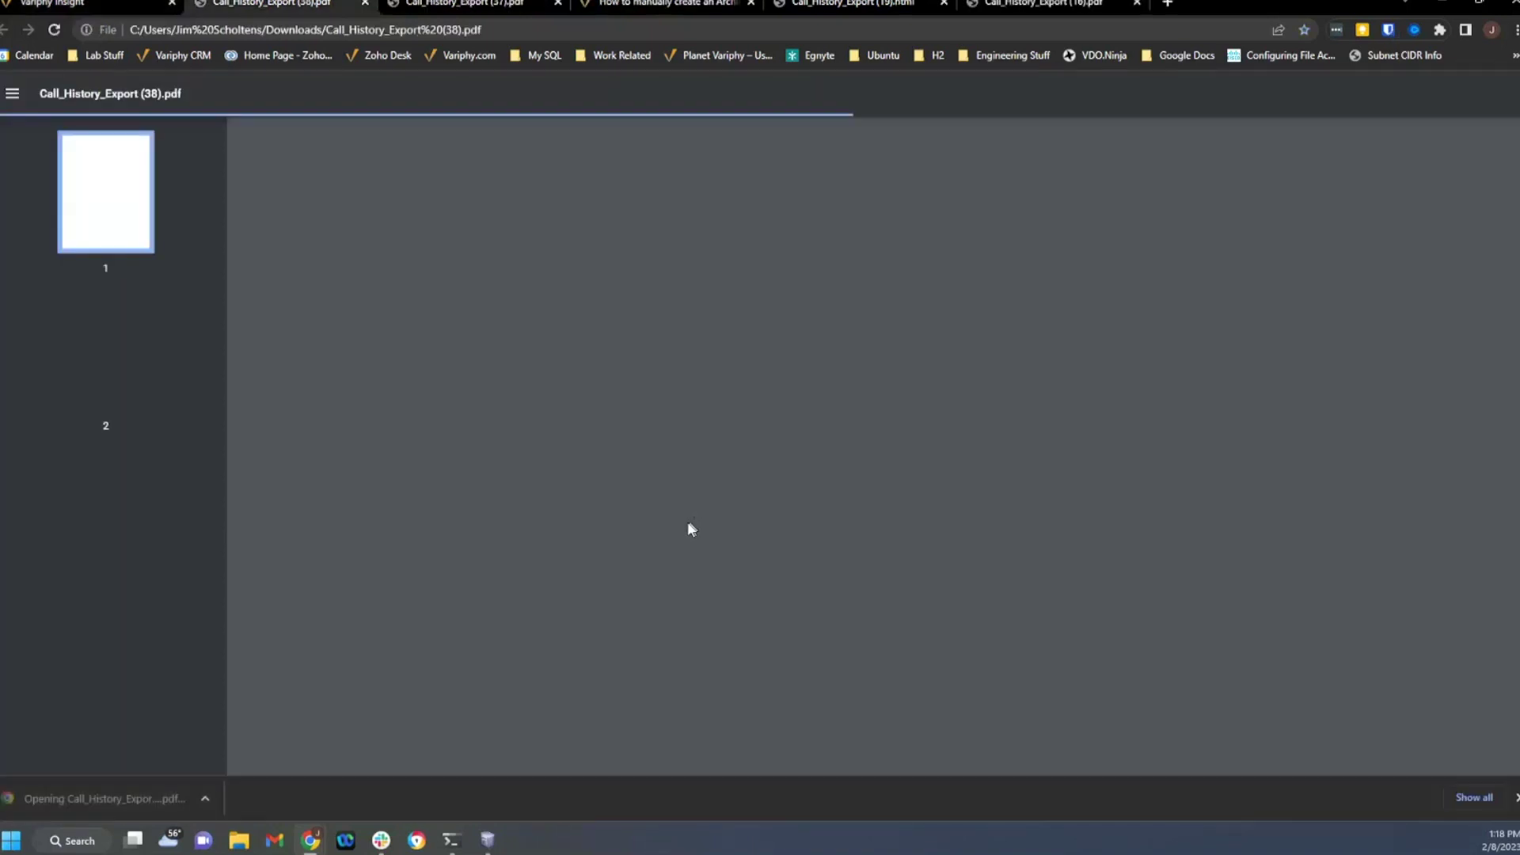
scroll(692, 546, down, 5)
scroll(697, 550, down, 1)
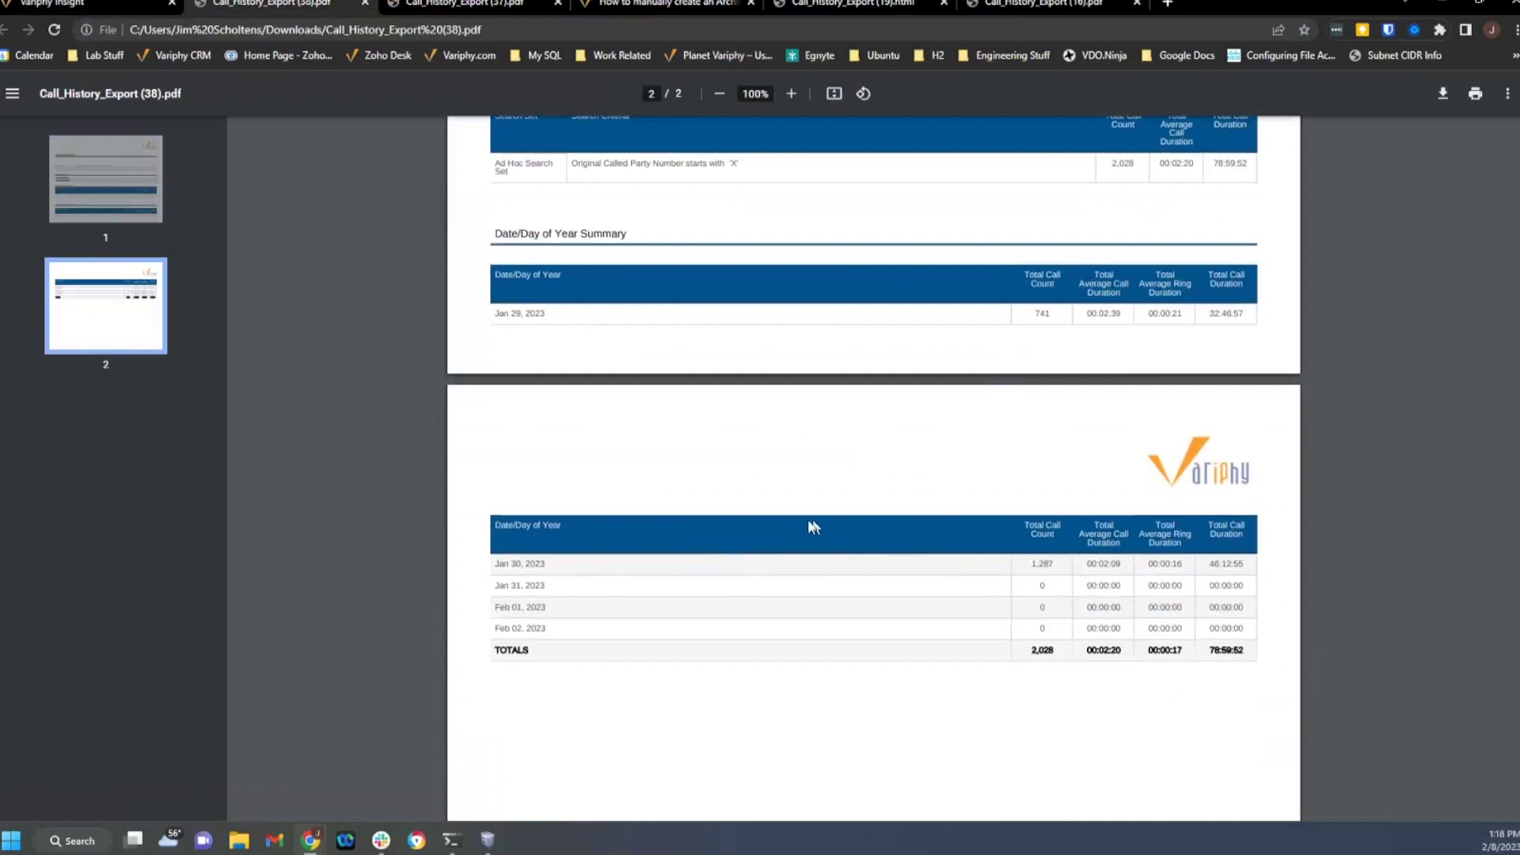
scroll(864, 559, up, 2)
scroll(867, 559, down, 1)
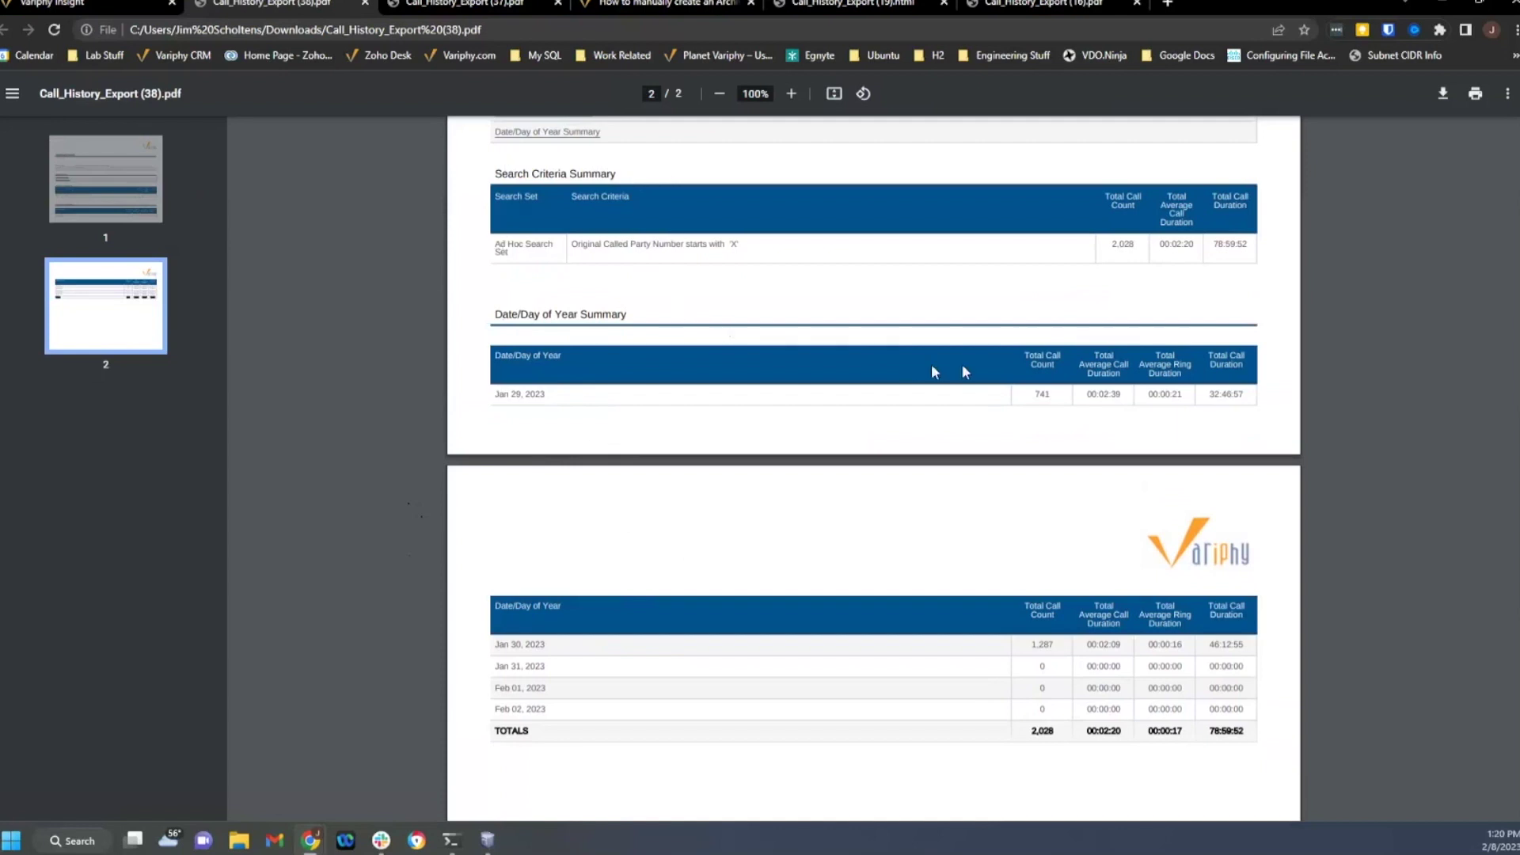
scroll(824, 349, up, 4)
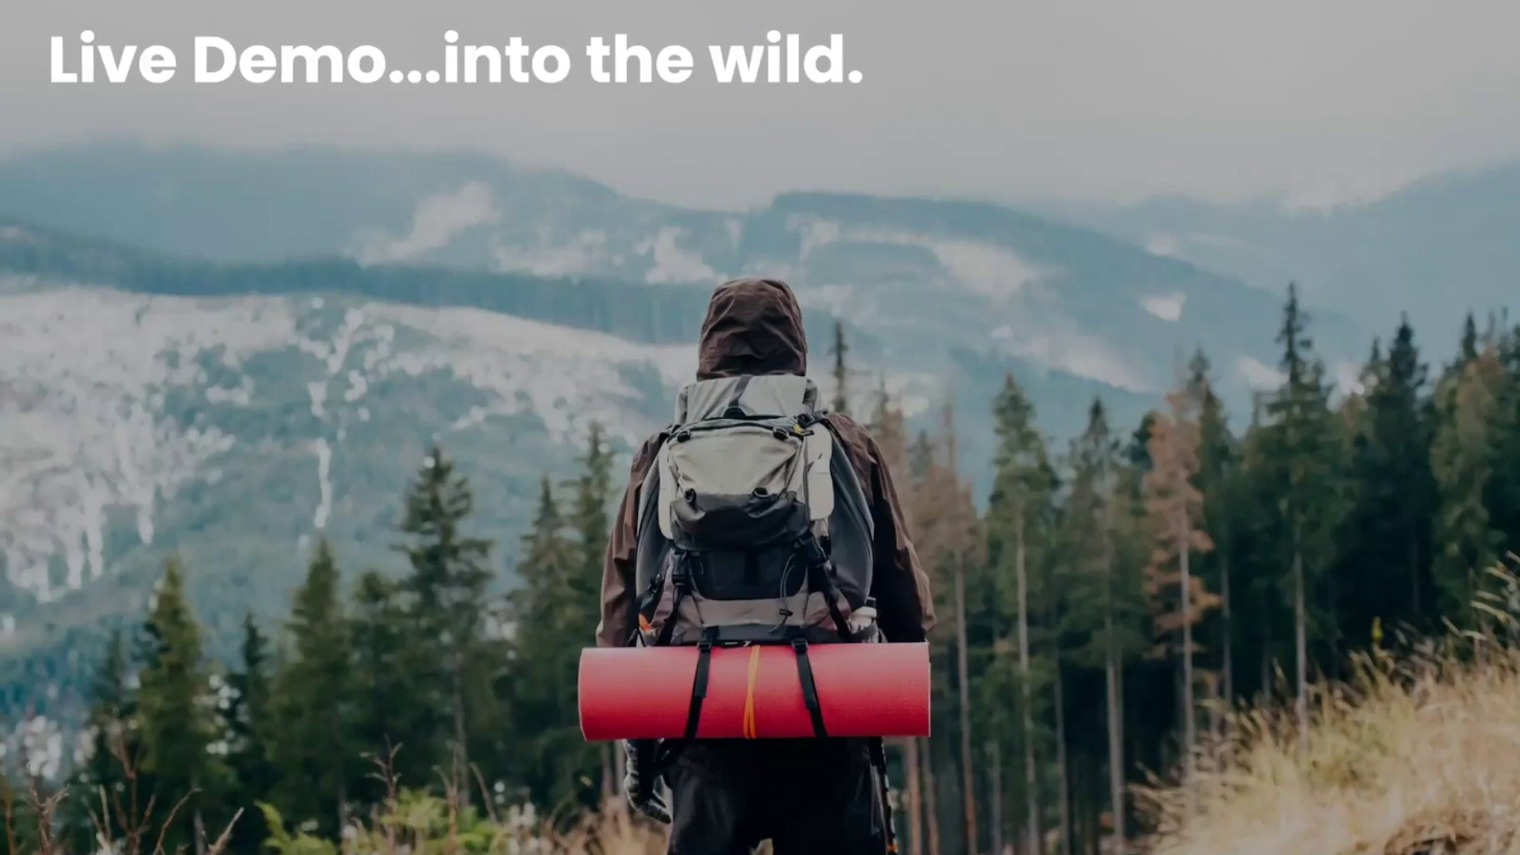
click(760, 165)
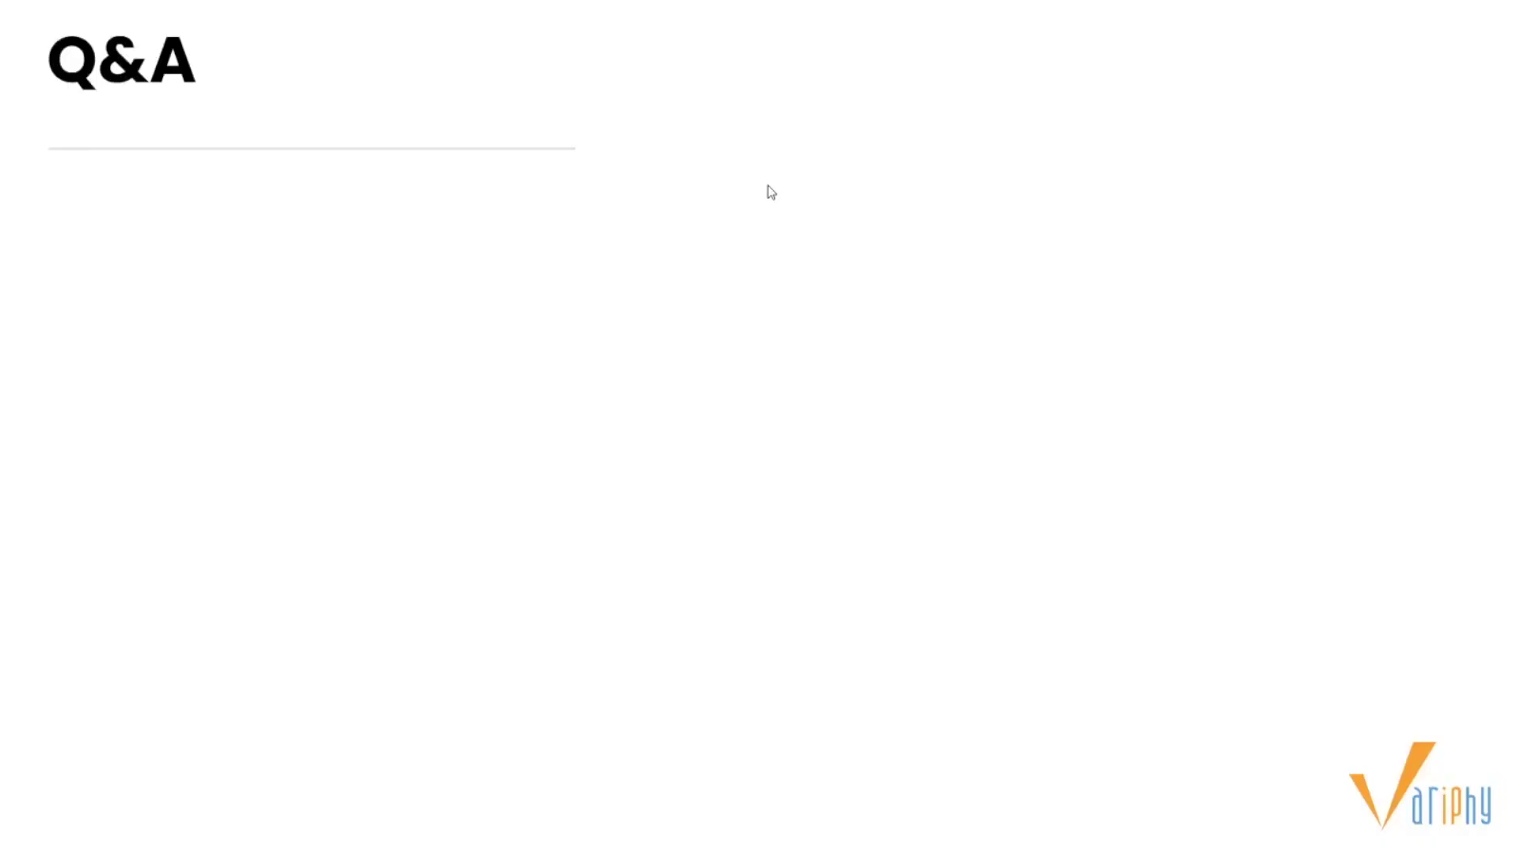
click(701, 238)
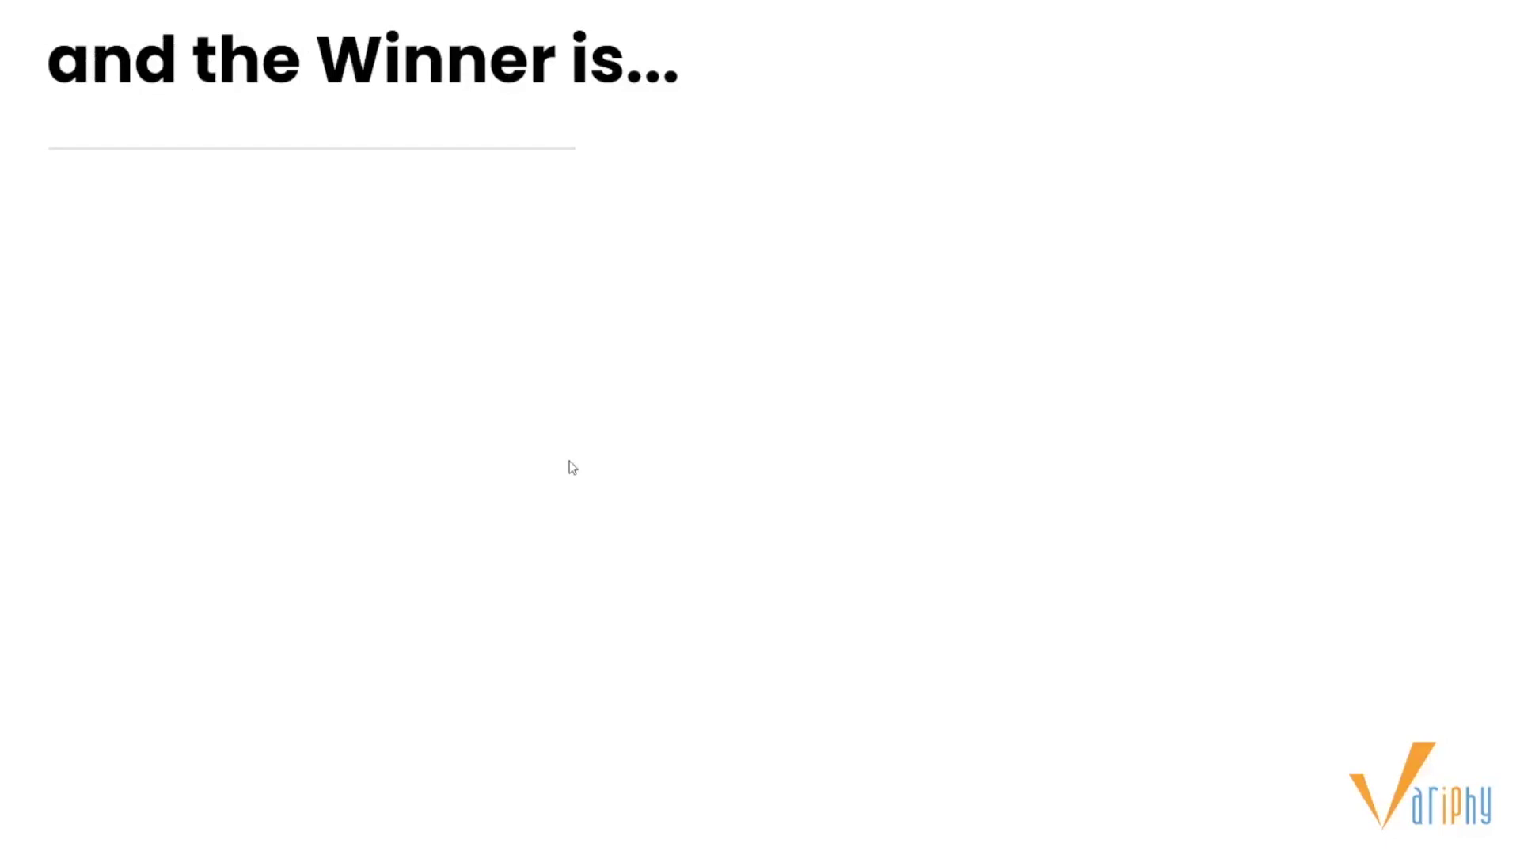
click(640, 431)
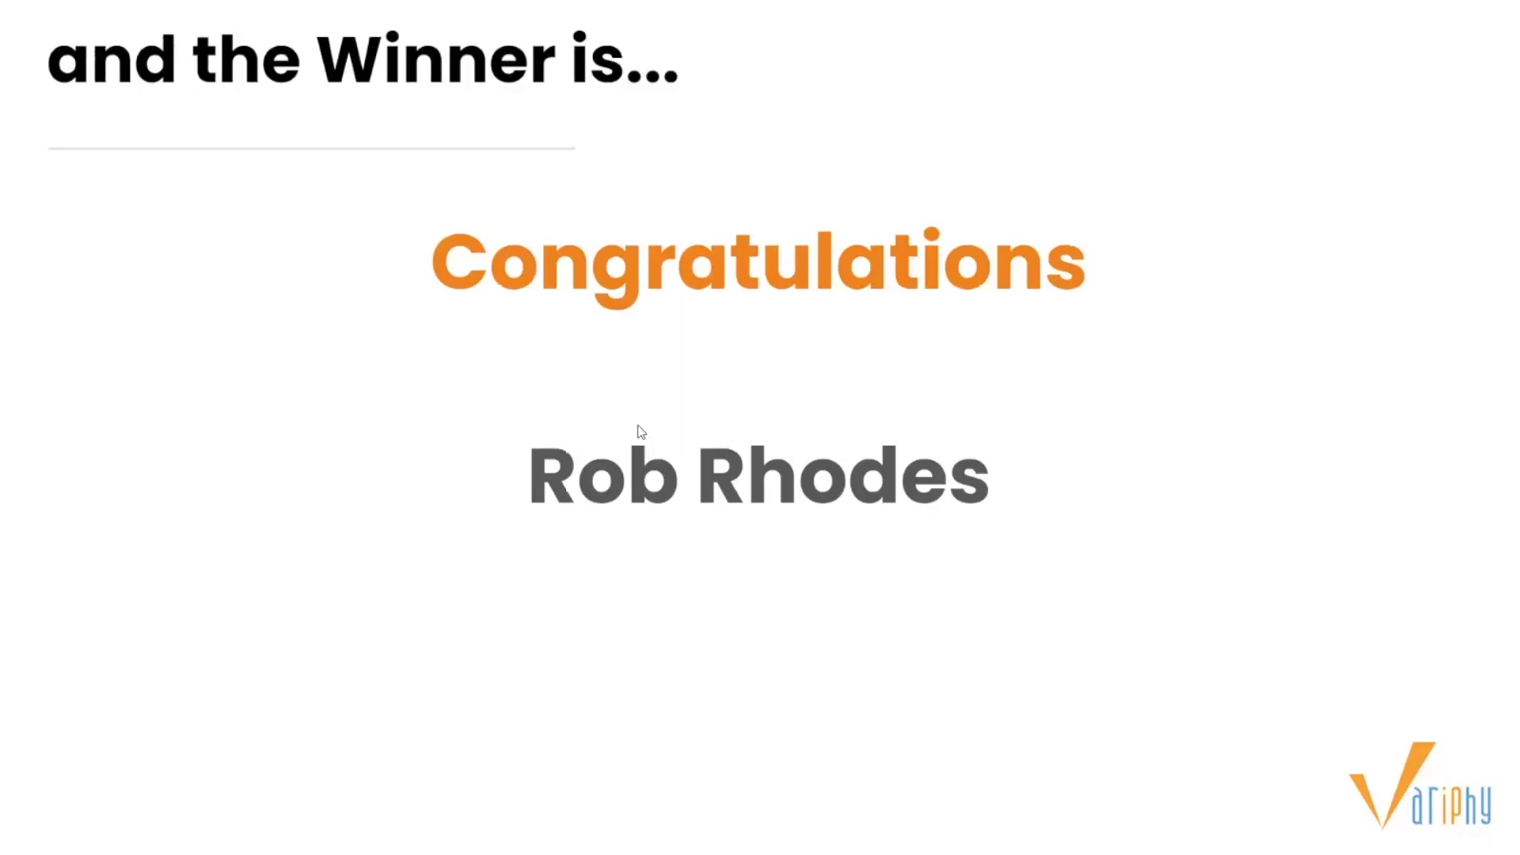
click(815, 525)
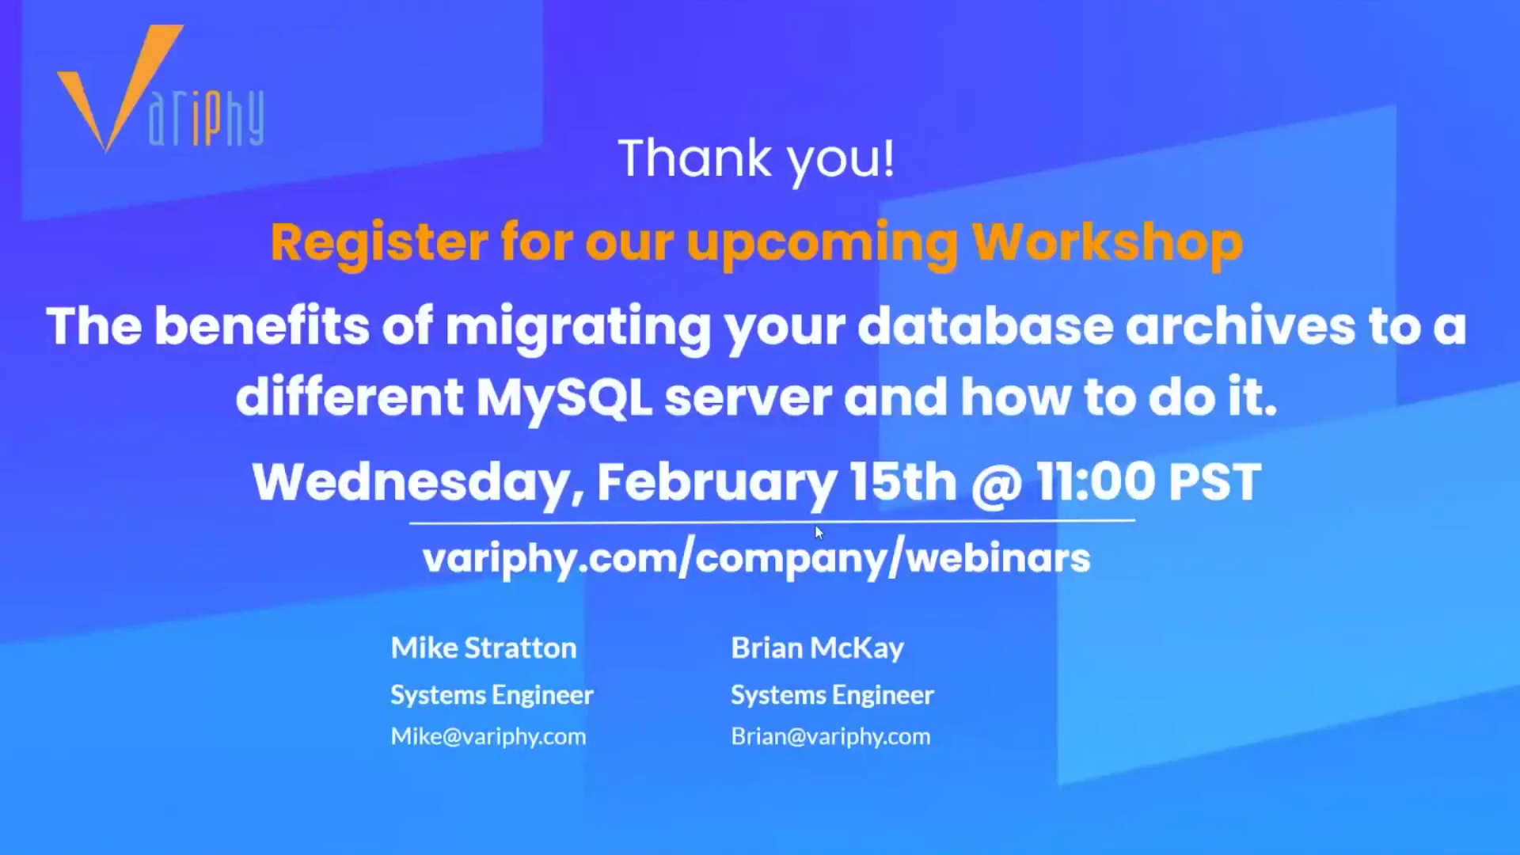